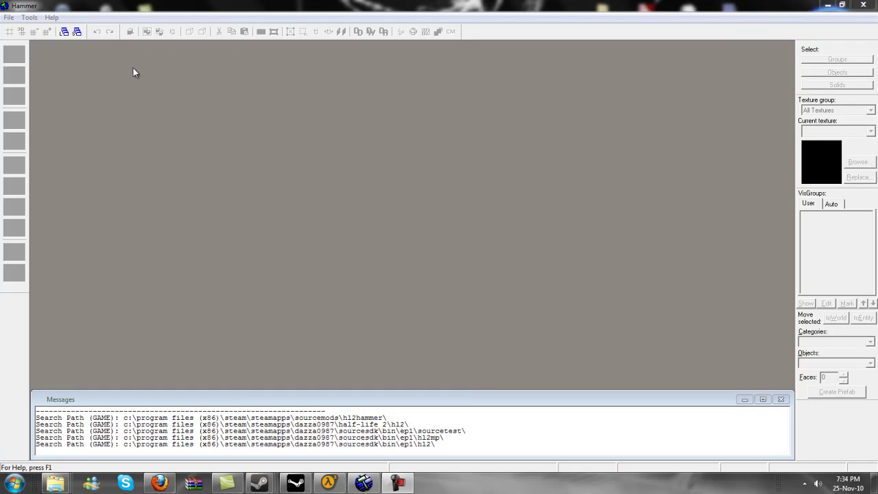
Create a new map and arrange its maximized window into four roughly equal viewports.
click(9, 17)
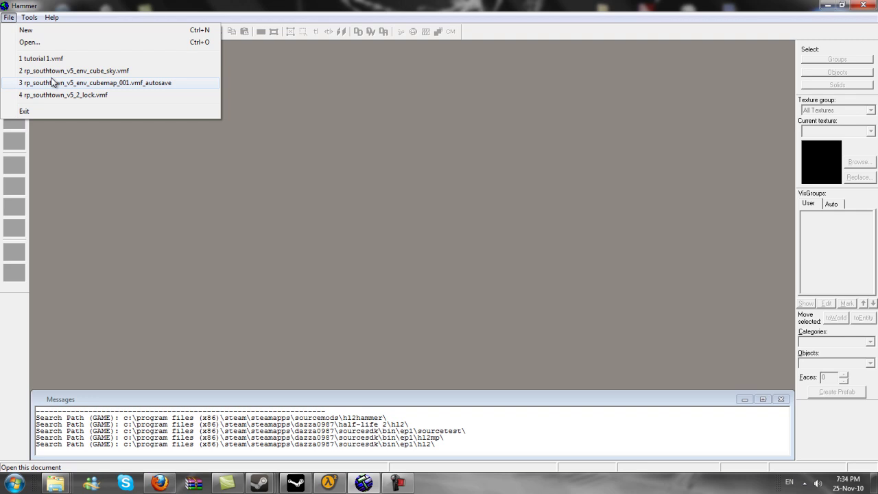
click(42, 31)
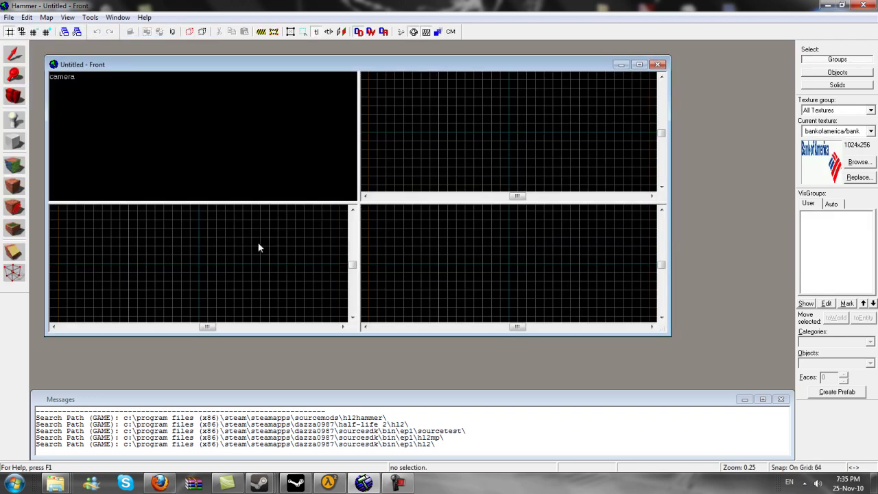
click(639, 65)
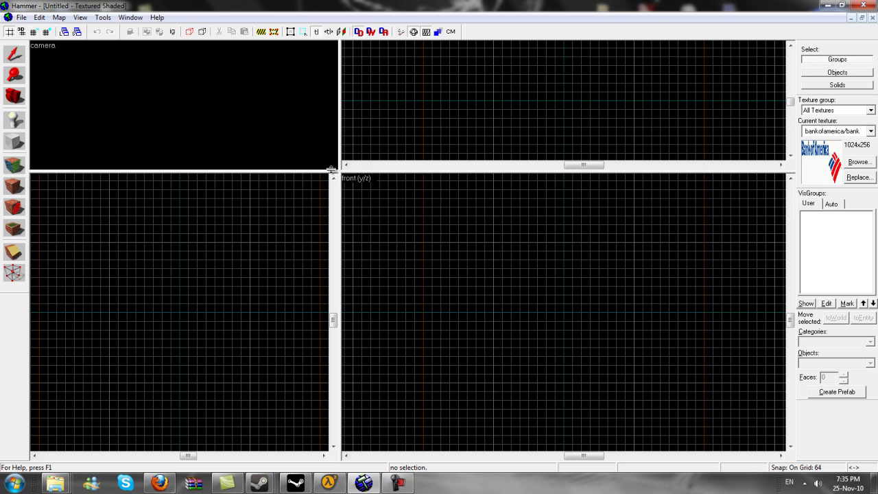
drag(339, 172, 384, 226)
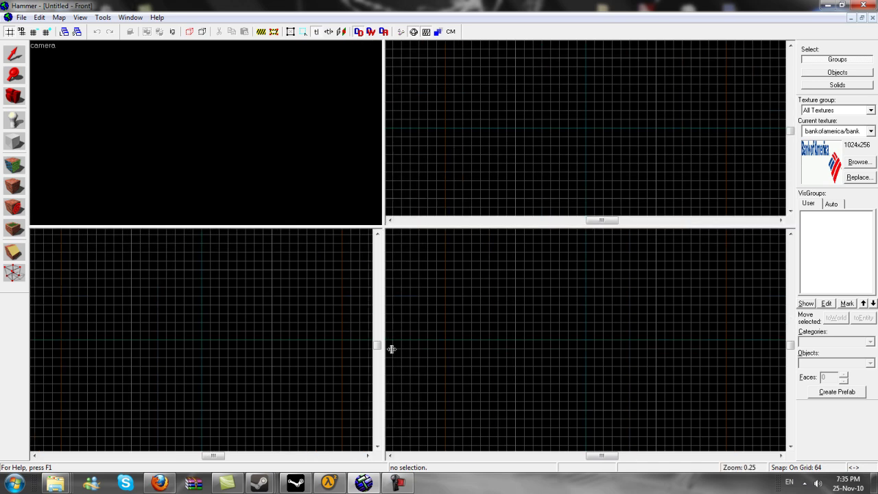
Outline a block primitive 1344 wide, 960 long and 768 high around the middle of the grid.
click(15, 141)
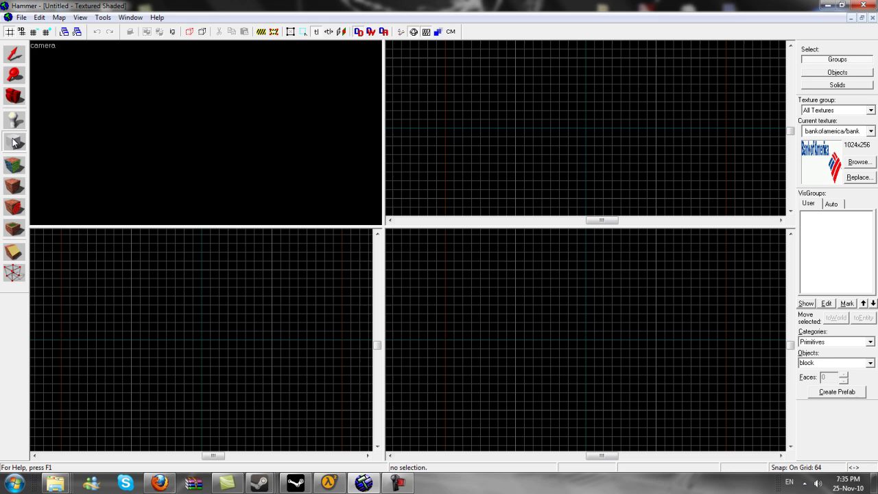
drag(477, 72, 669, 185)
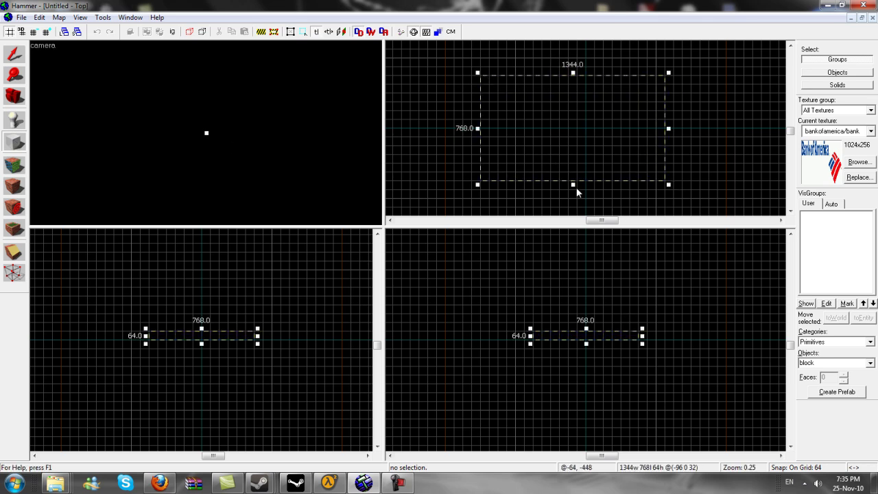
drag(574, 185, 574, 159)
scroll(574, 158, down, 2)
scroll(574, 154, down, 2)
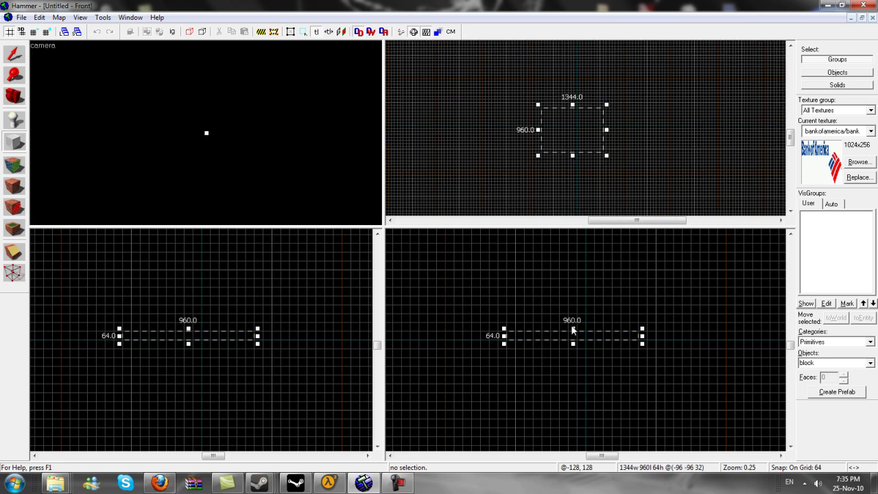
drag(573, 328, 573, 275)
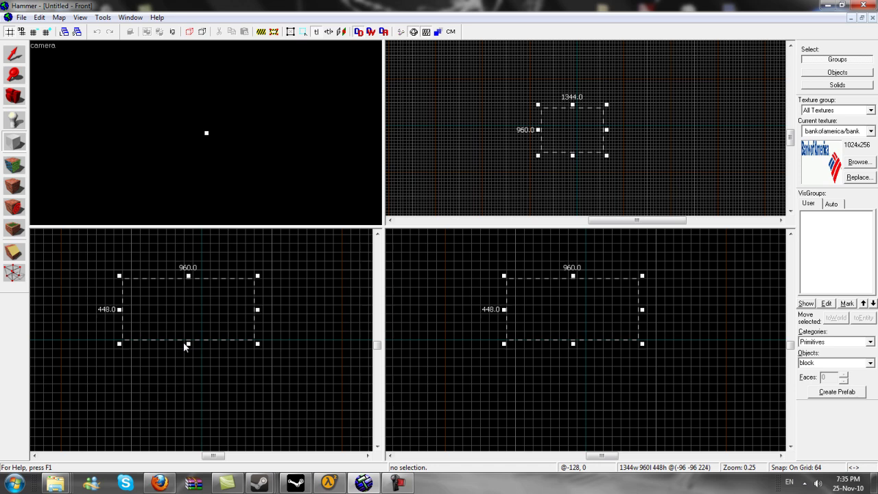
drag(184, 346, 188, 388)
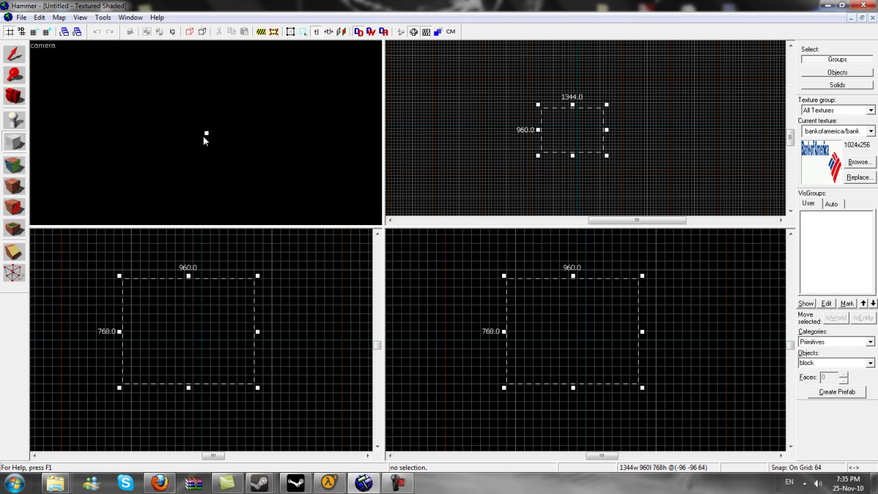
key(shift+c)
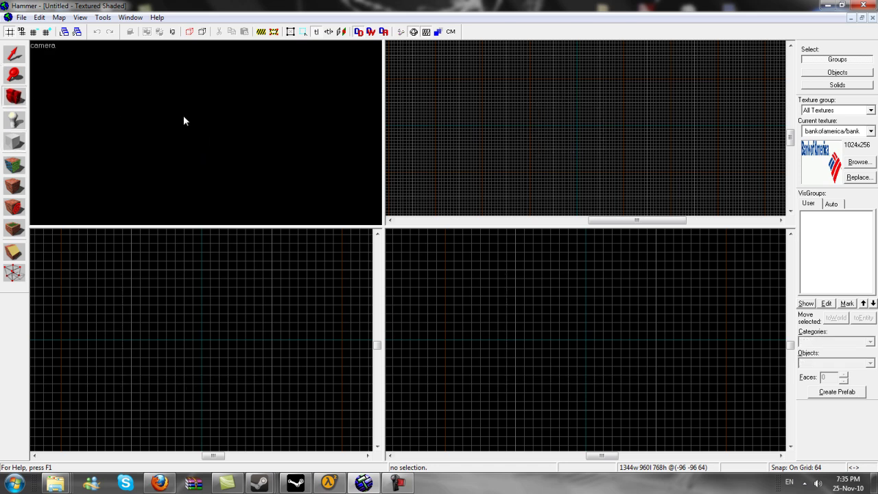
click(14, 141)
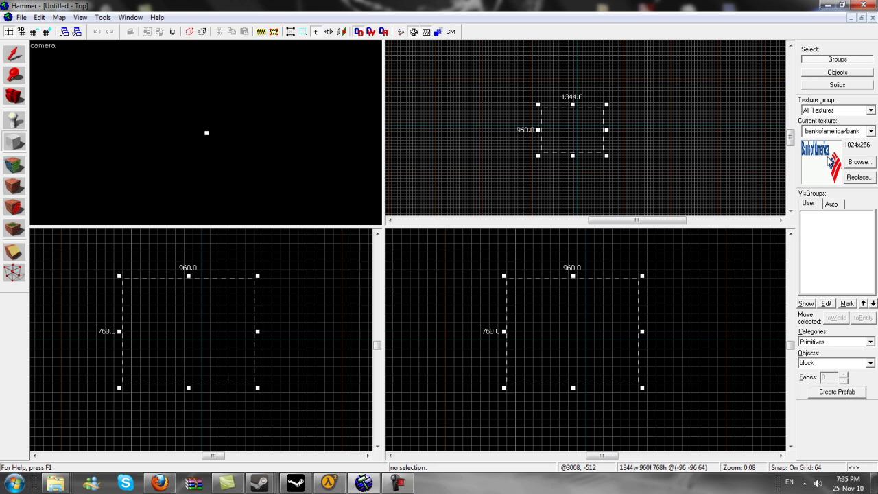
Filter the textures by "skybox", pick tools/toolsskybox and create the outlined block with it.
click(859, 162)
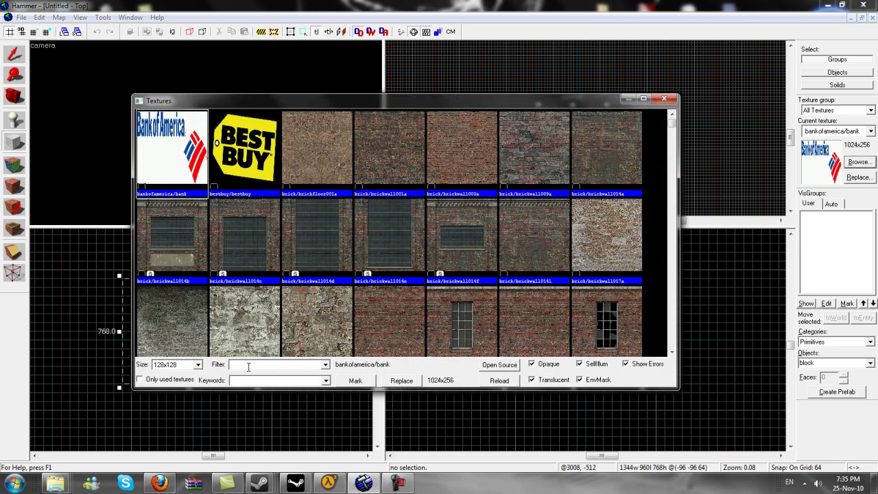
text(skybox)
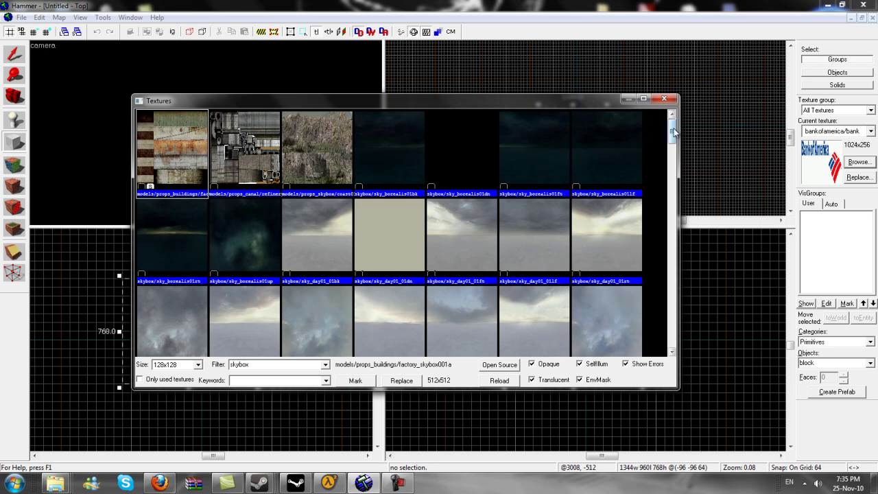
drag(675, 132, 679, 348)
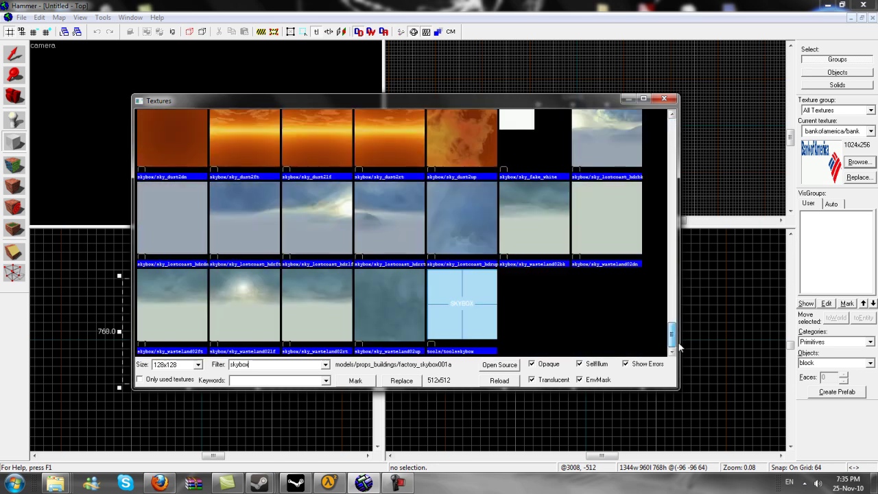
double_click(462, 315)
click(575, 292)
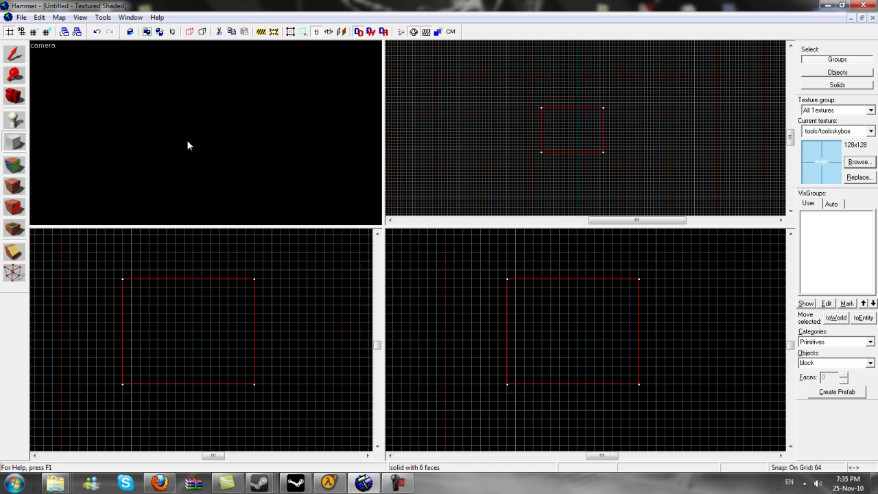
Bring the skybox block into the 3D view and make it hollow with walls 32 units thick.
click(14, 103)
click(560, 137)
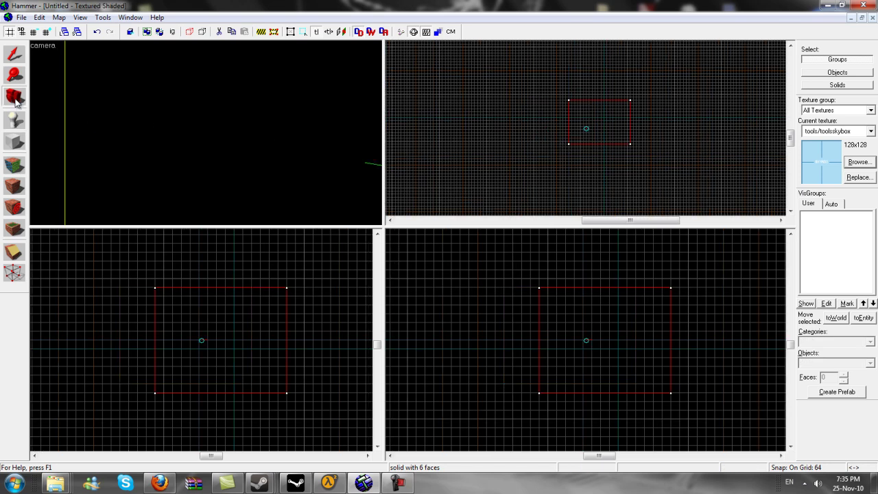
drag(150, 111, 207, 133)
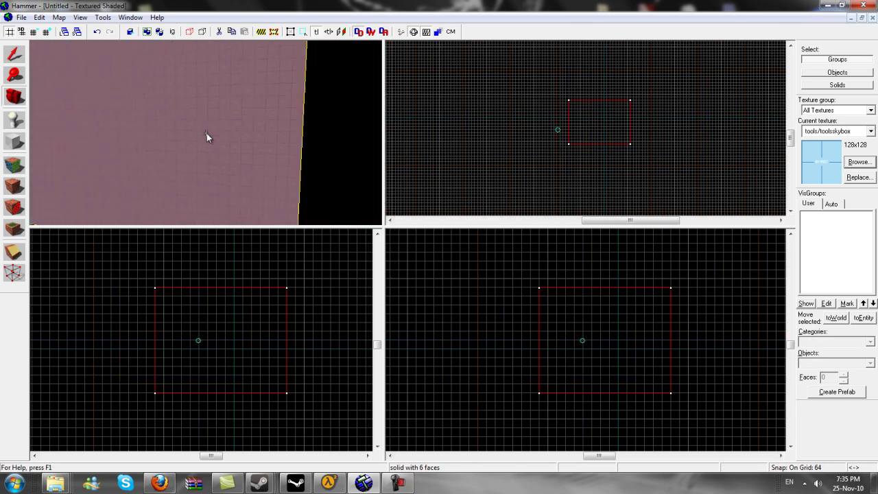
key(s)
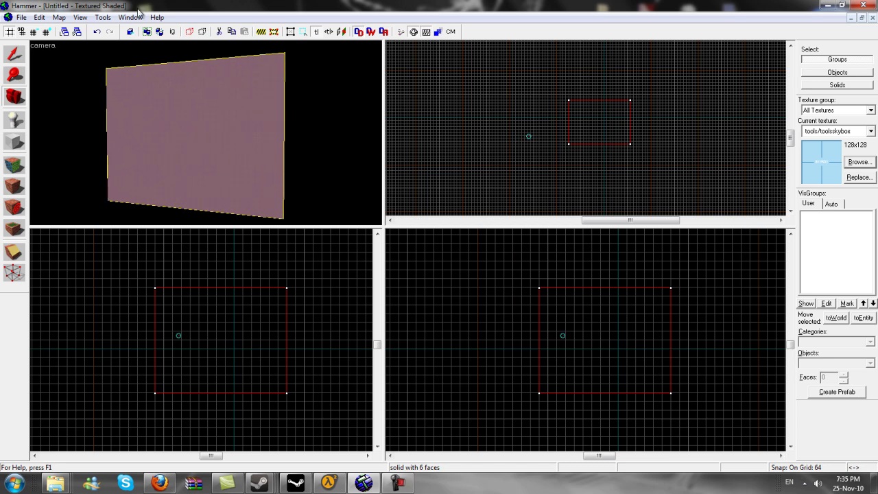
click(105, 17)
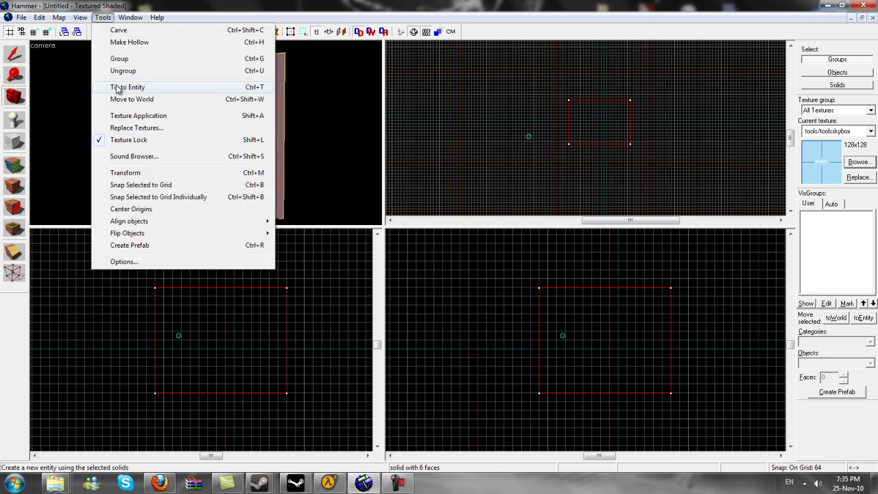
click(131, 42)
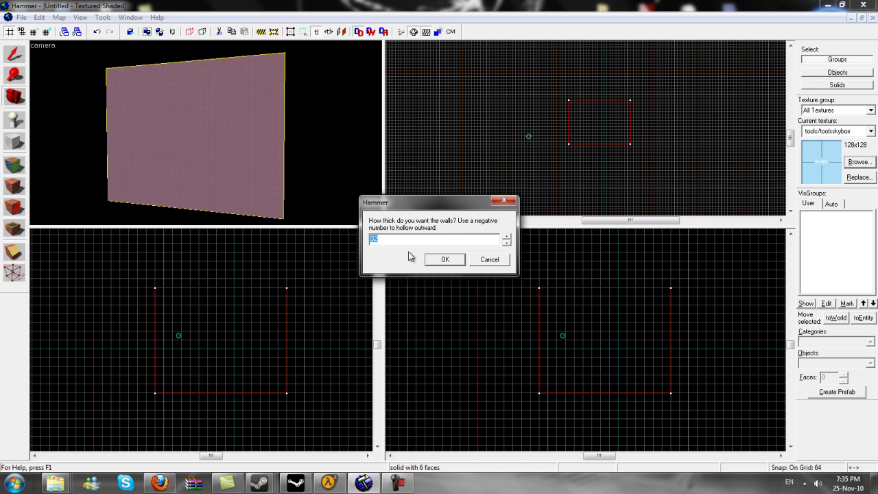
key(Return)
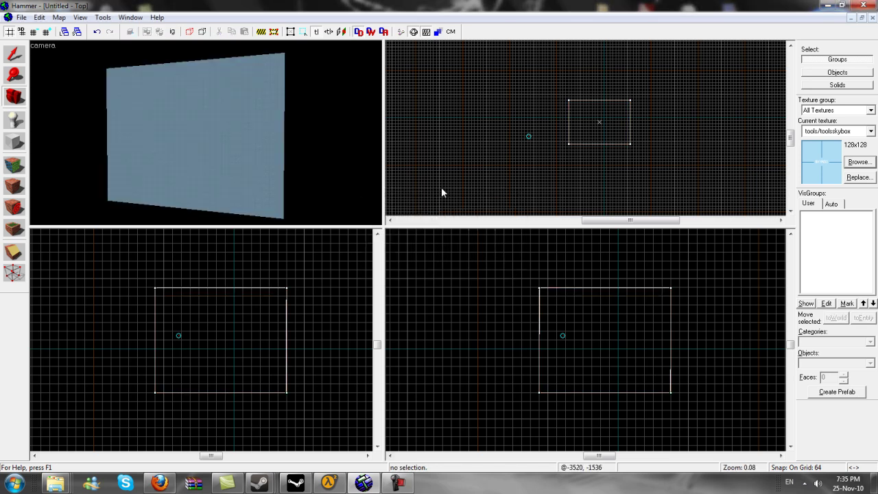
Fly the 3D camera inside the hollow skybox and examine its interior walls.
scroll(206, 133, up, 8)
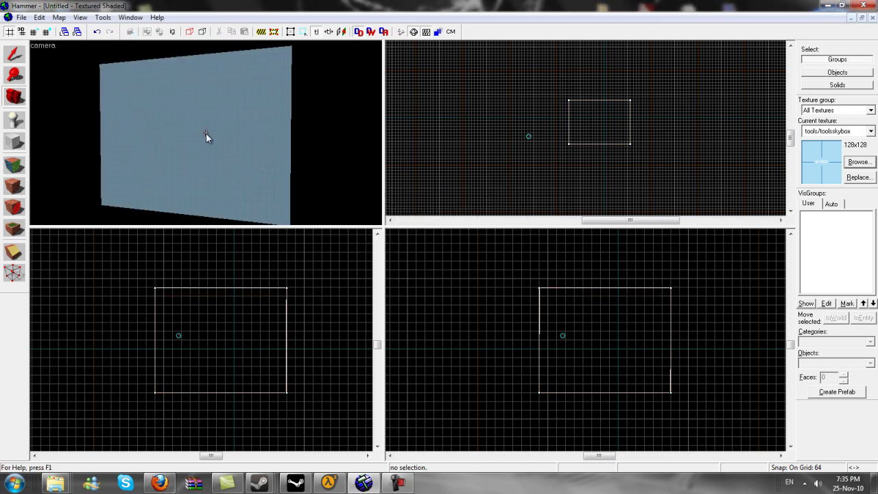
scroll(208, 134, up, 1)
mouse_move(208, 135)
mouse_down()
mouse_move(158, 141)
mouse_move(204, 132)
mouse_move(317, 137)
mouse_move(192, 137)
mouse_move(205, 132)
mouse_up()
scroll(207, 132, up, 3)
scroll(207, 132, up, 3)
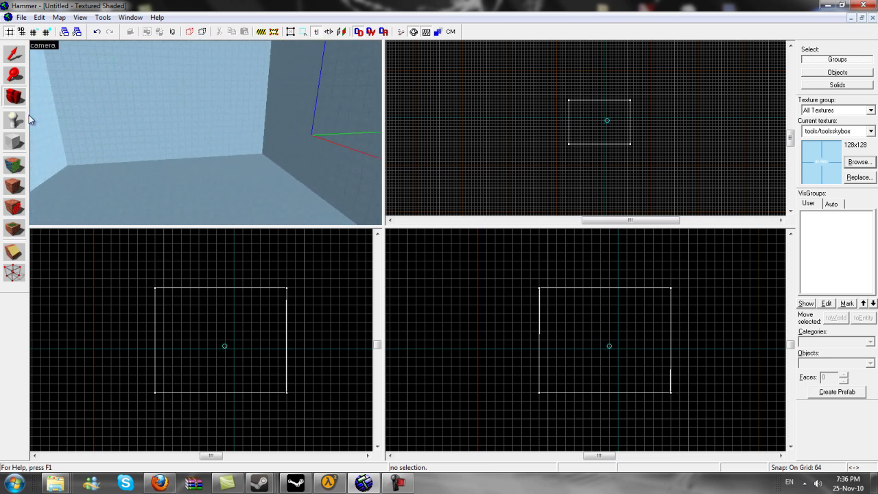
key(w)
key(a)
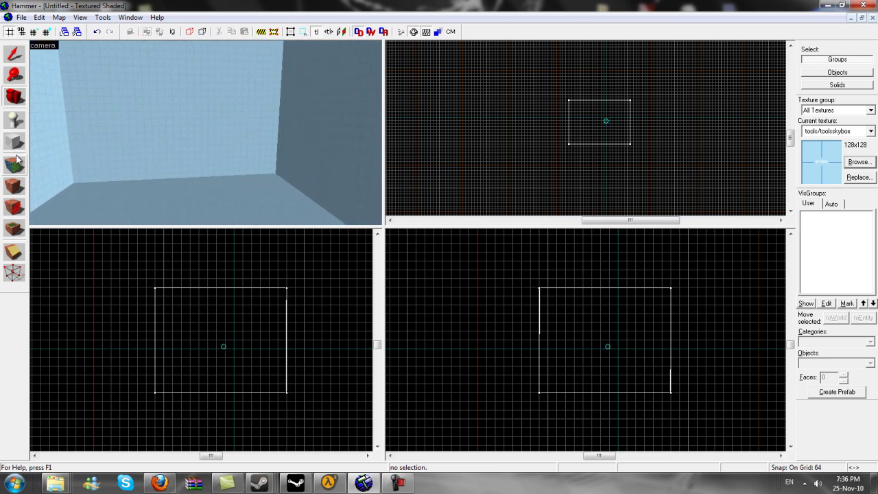
click(15, 163)
click(15, 141)
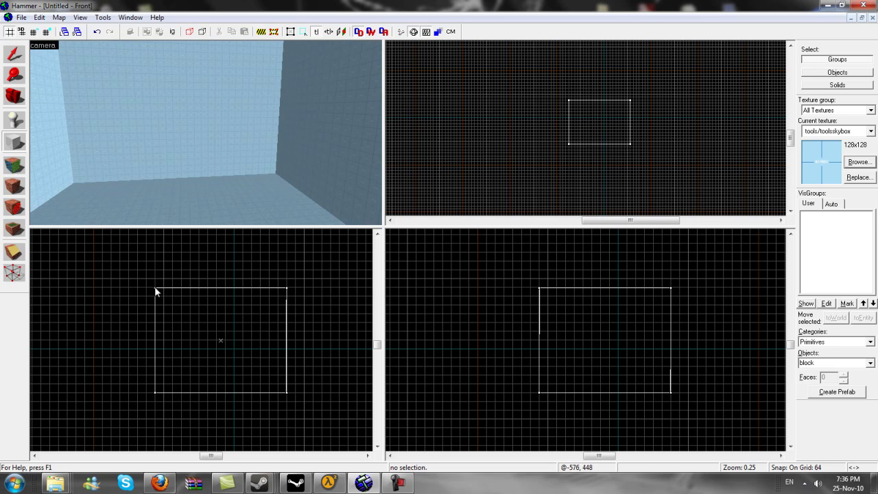
drag(154, 286, 285, 393)
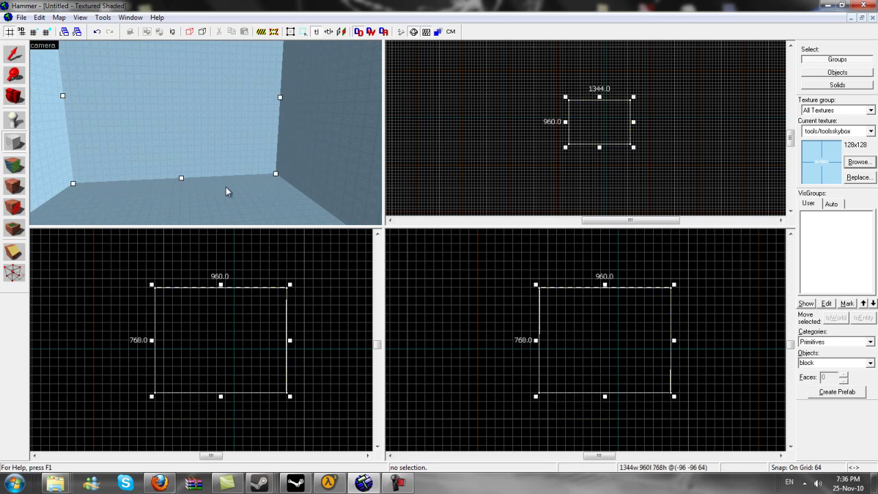
mouse_move(601, 103)
mouse_down()
mouse_move(599, 117)
mouse_move(599, 97)
mouse_up()
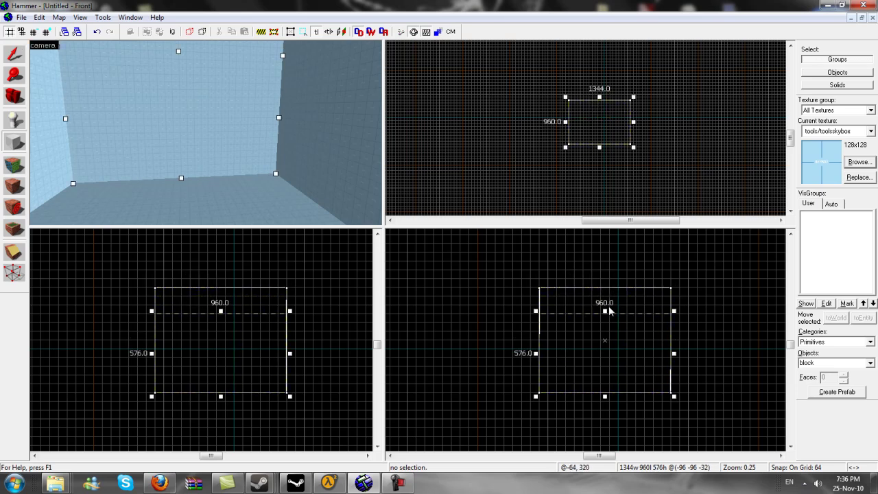
drag(608, 306, 607, 301)
key(Return)
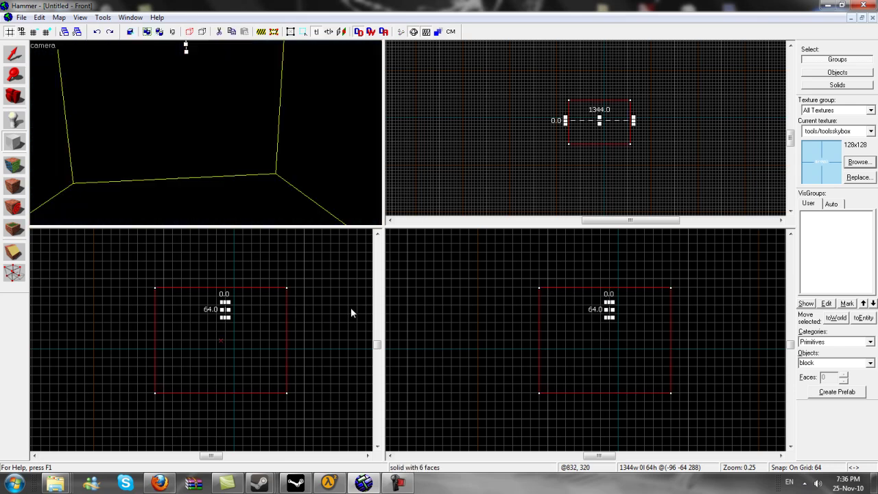
Make the selected solid skybox block hollow again.
click(106, 18)
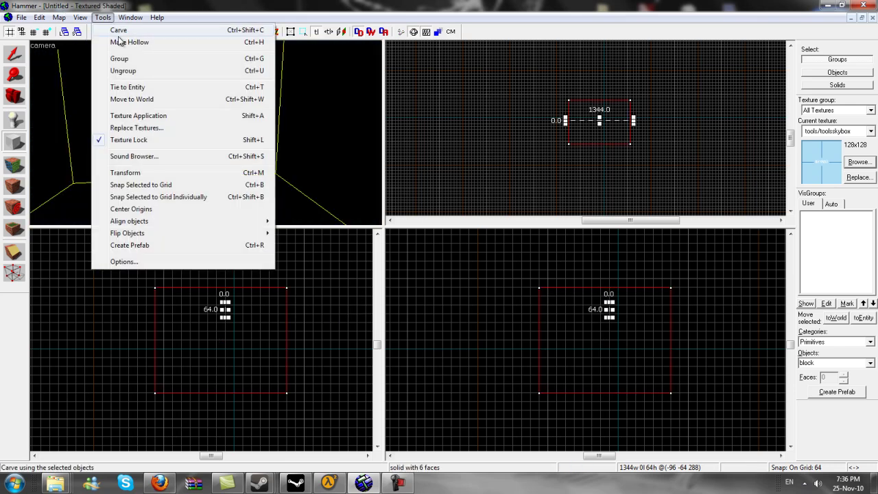
click(122, 41)
click(439, 260)
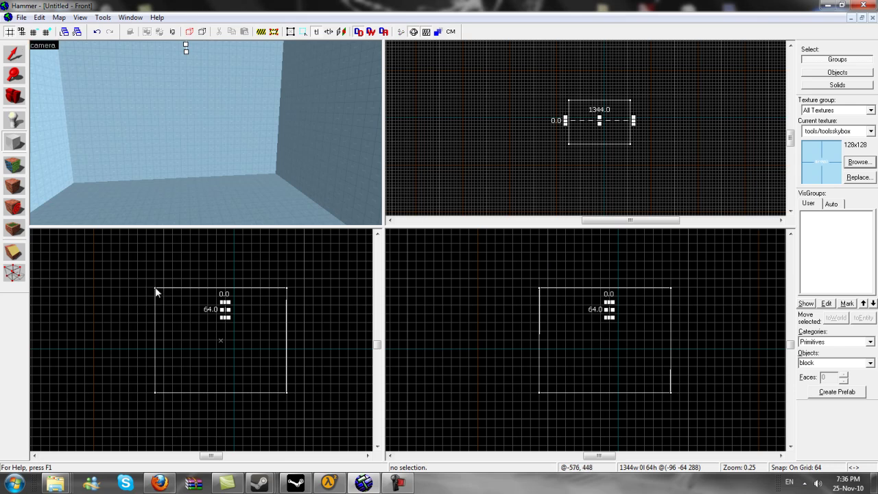
Outline a floor block across the skybox's full 1344 by 960 footprint, 64 units thick and slightly above the bottom.
mouse_move(156, 292)
mouse_down()
mouse_move(195, 304)
mouse_move(292, 380)
mouse_move(288, 392)
mouse_up()
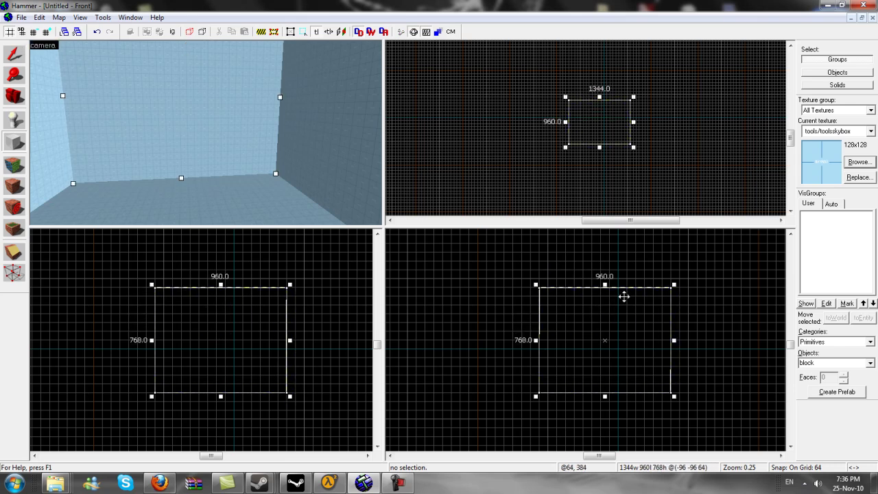
drag(604, 287, 611, 365)
drag(604, 397, 606, 372)
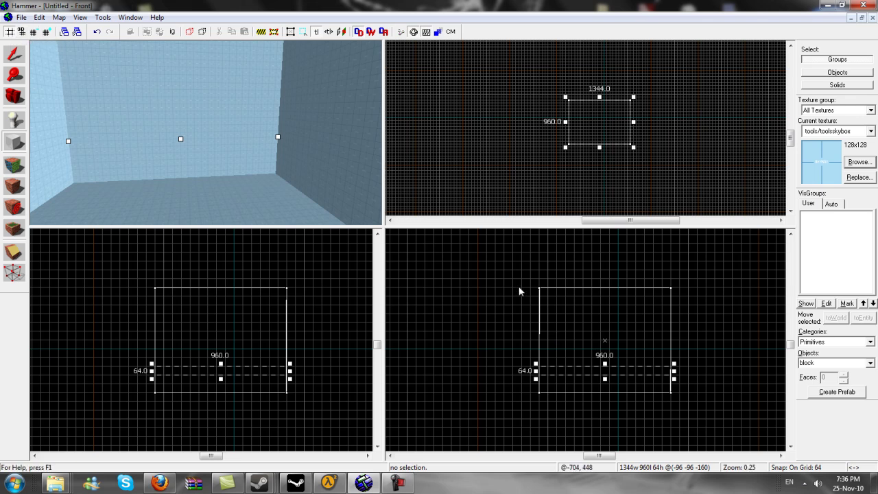
Filter the textures by "grass", pick cncr04s/grass/foliage1 and create the outlined floor block with it.
click(859, 162)
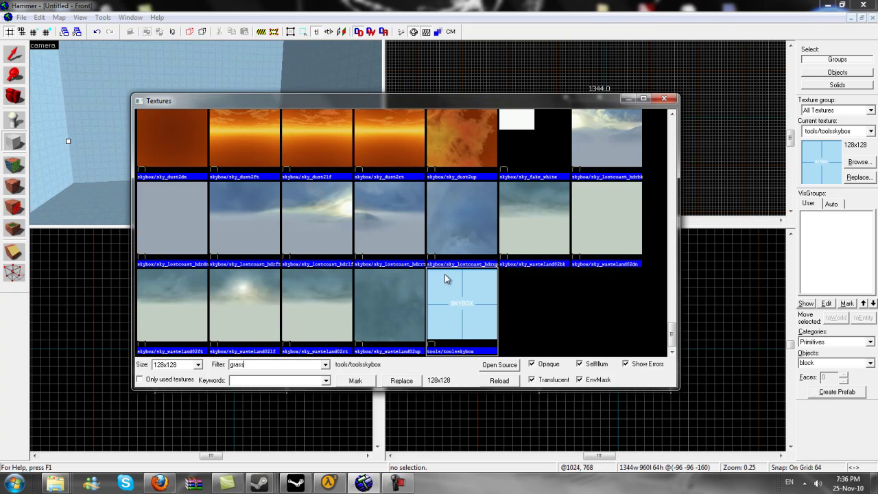
double_click(195, 136)
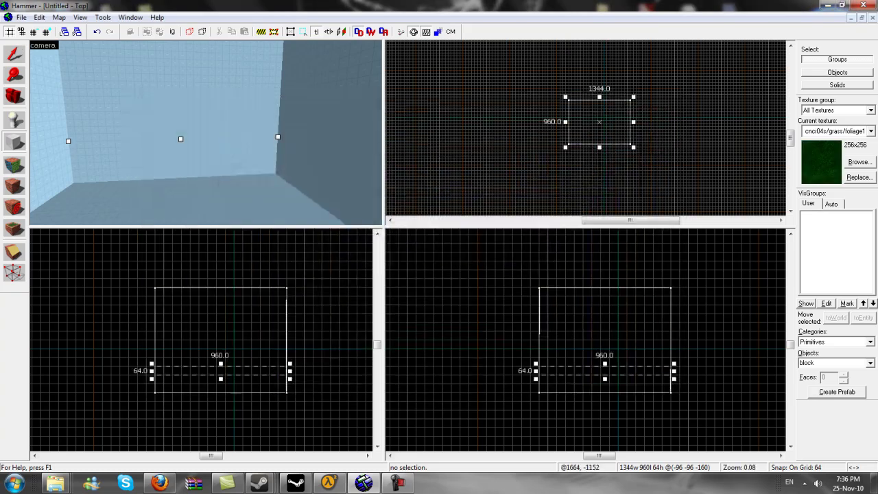
key(Return)
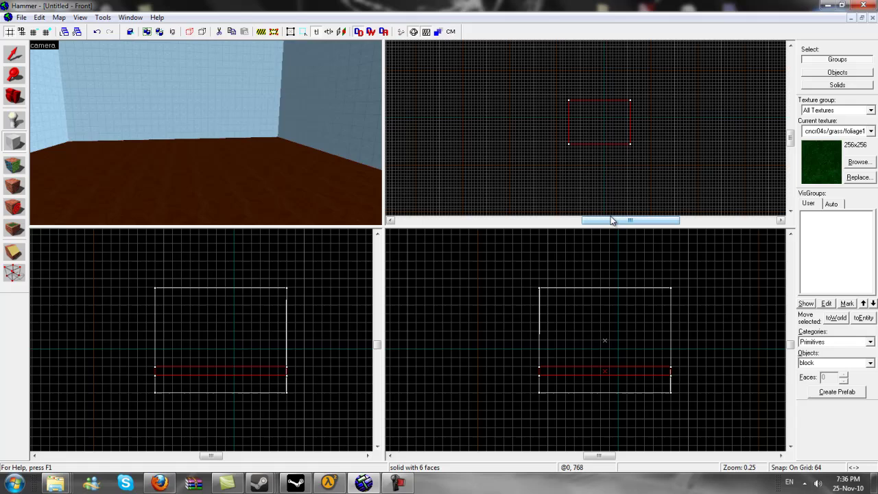
Look around inside the skybox in the 3D view and examine the new floor from several directions.
click(14, 96)
mouse_move(207, 130)
mouse_down()
mouse_move(205, 138)
mouse_move(219, 116)
mouse_move(205, 133)
mouse_up()
right_drag(206, 133, 204, 152)
drag(204, 152, 206, 132)
right_drag(206, 132, 206, 123)
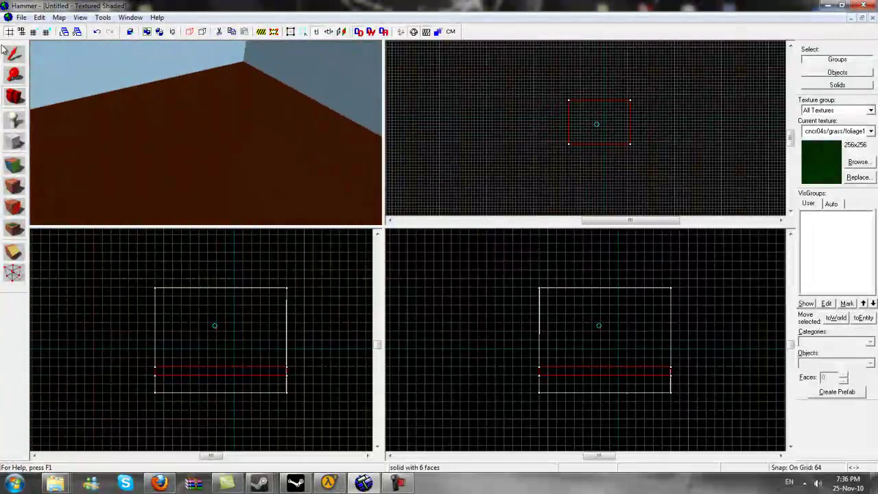
click(14, 54)
click(336, 99)
key(a)
click(341, 167)
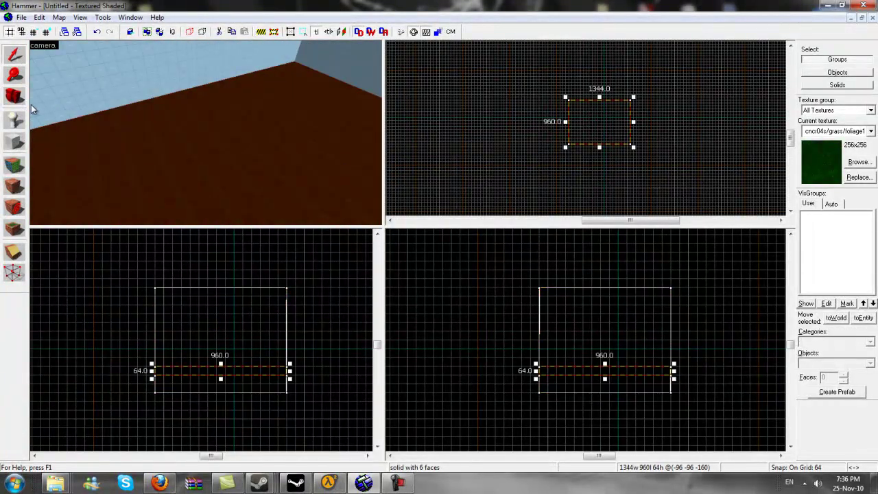
click(14, 96)
drag(251, 140, 206, 135)
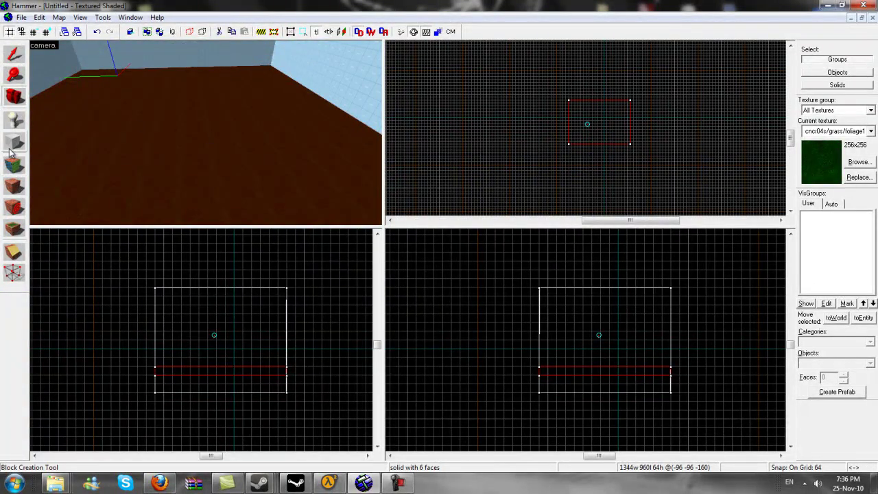
click(16, 185)
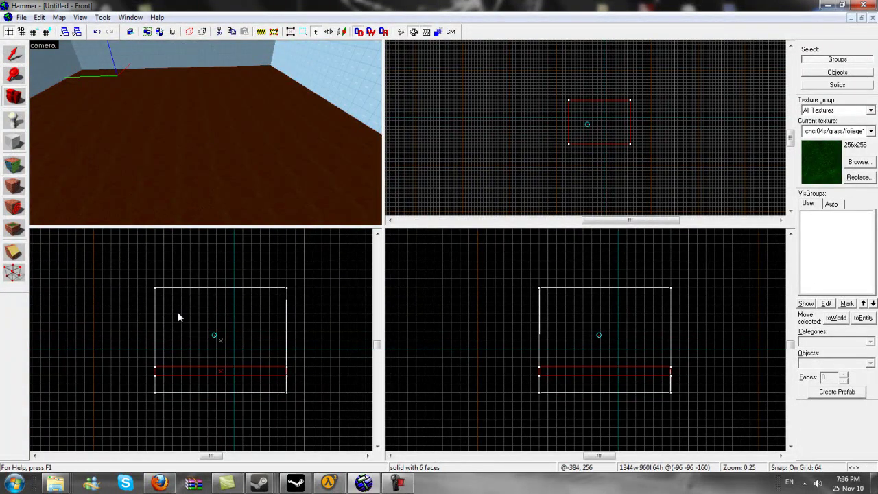
Outline a house block 192 by 320 units and 128 units high, resting on top of the grass floor.
click(14, 142)
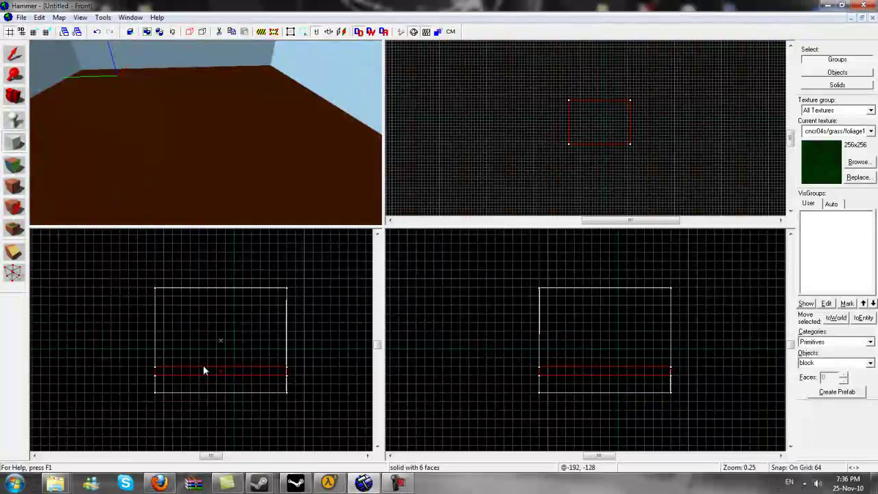
drag(203, 365, 246, 346)
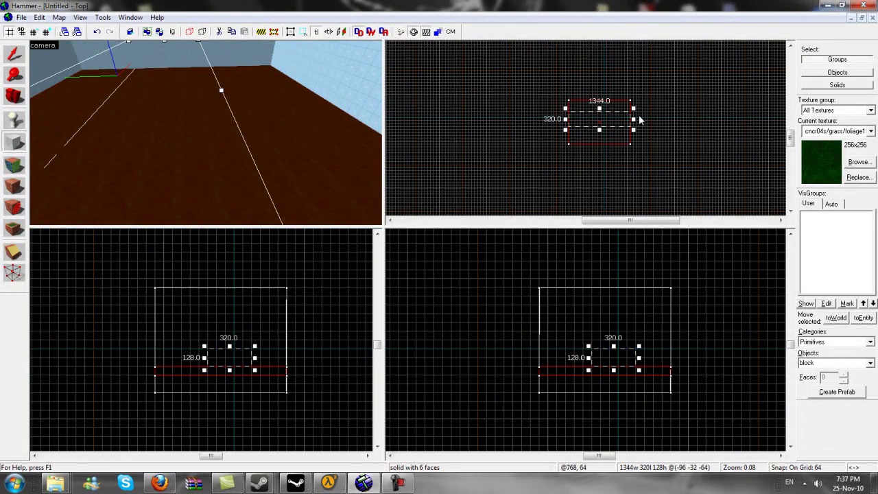
drag(633, 120, 589, 121)
key(a)
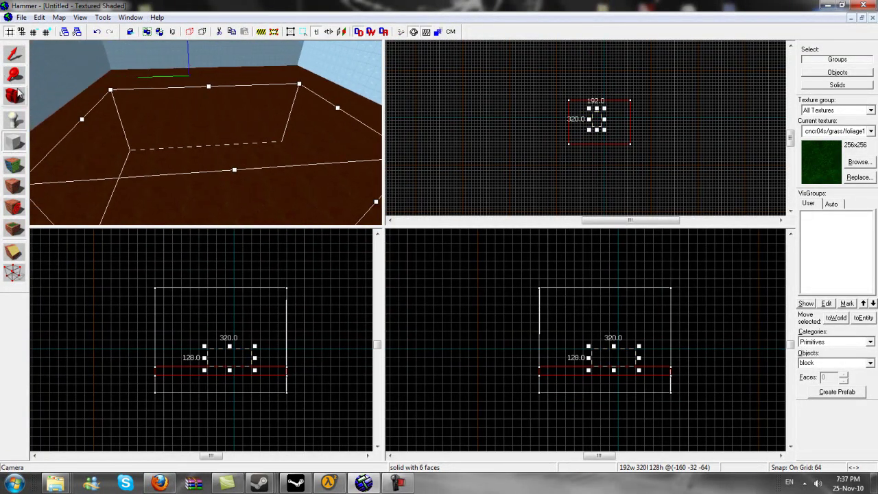
Filter the textures by "brick", pick brick/brickwall009a and create the outlined house block with it.
click(858, 162)
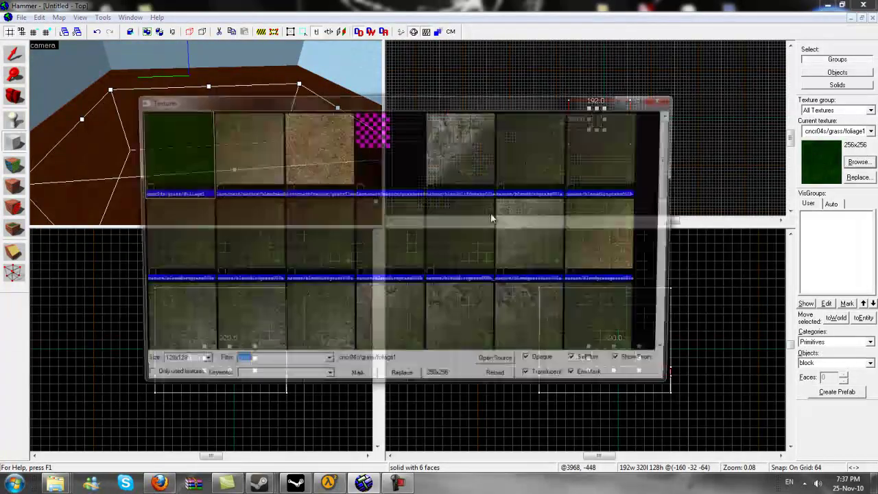
text(bri)
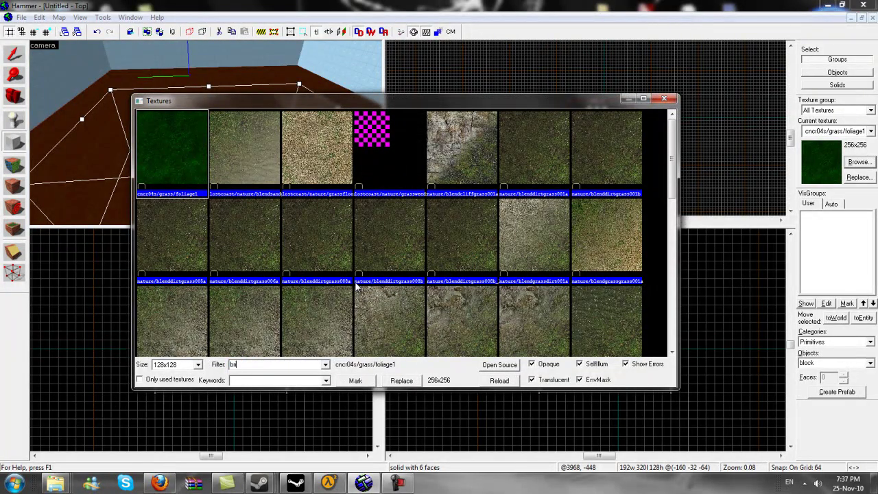
text(ck)
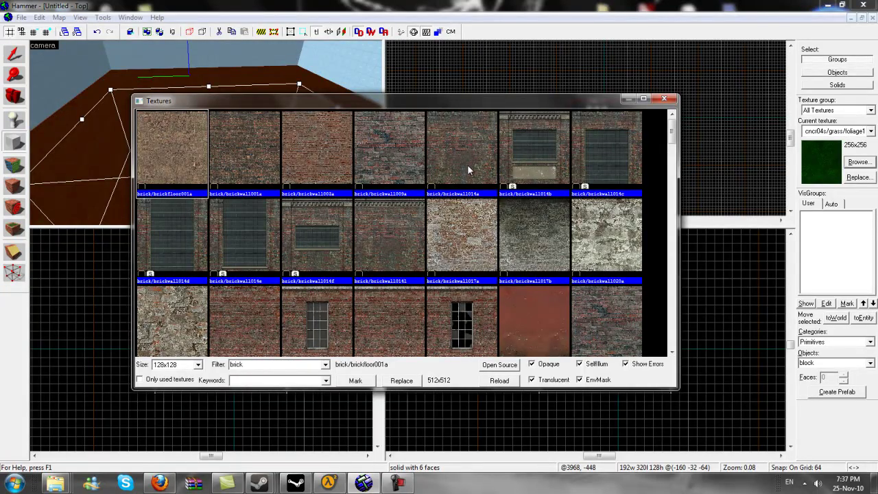
double_click(404, 135)
key(Return)
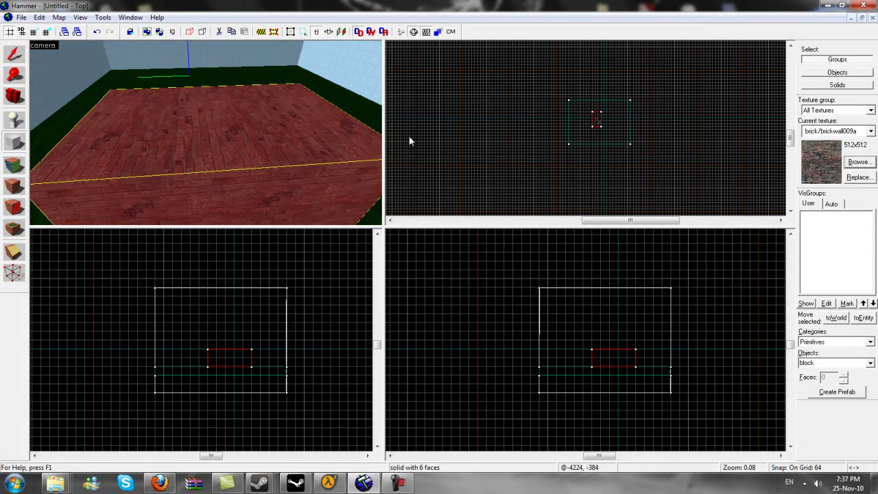
Make the brick house block hollow with walls 3 units thick.
click(13, 97)
drag(206, 132, 205, 133)
scroll(205, 133, up, 2)
scroll(122, 57, down, 2)
click(98, 19)
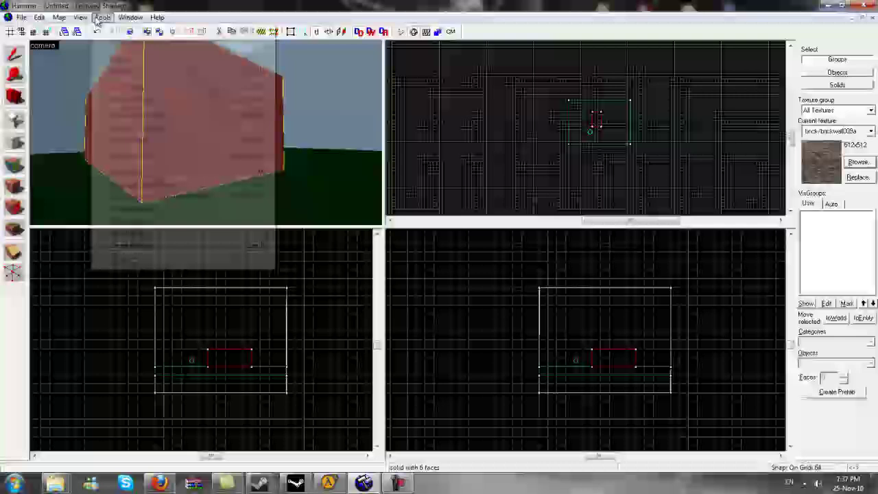
click(127, 42)
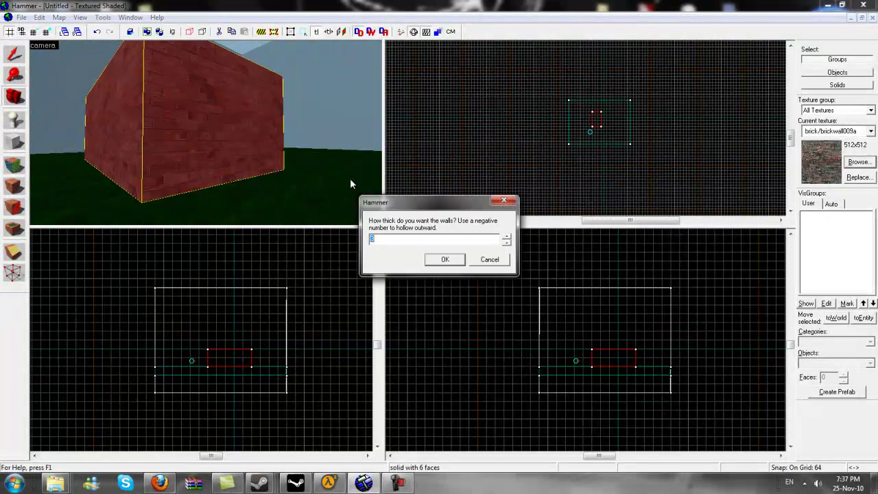
click(446, 259)
Select the hollowed brick house from inside and ungroup it into separate solids.
drag(206, 133, 77, 94)
key(w)
key(s)
key(s)
key(w)
click(10, 54)
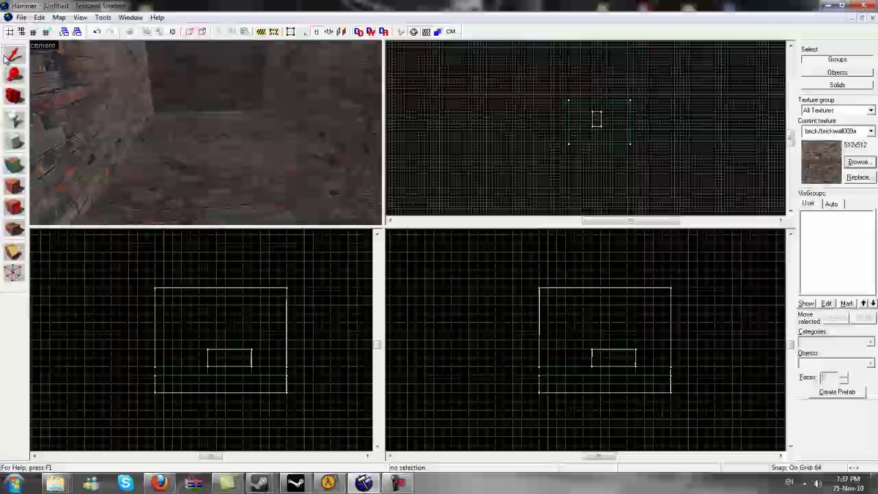
click(232, 134)
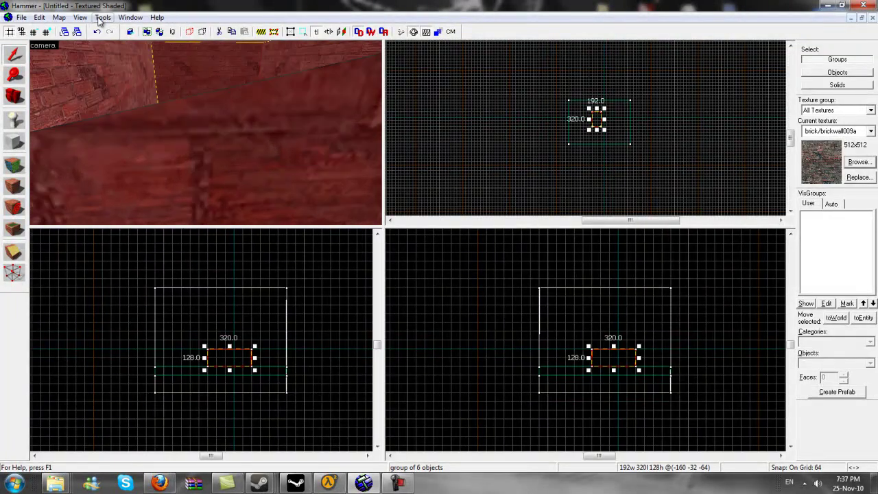
click(101, 17)
click(125, 72)
Select the house's floor and walls one after another, inside and outside, to check that each is a separate solid.
click(208, 144)
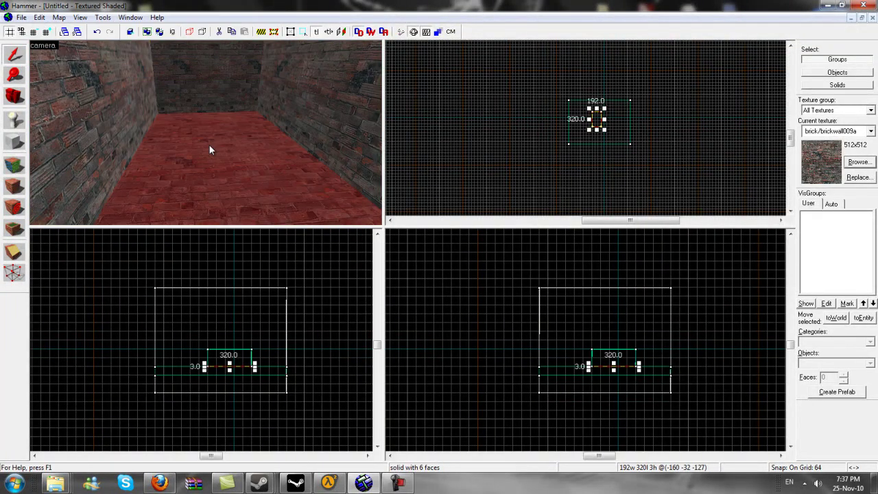
key(w)
key(s)
click(170, 90)
click(178, 89)
click(328, 113)
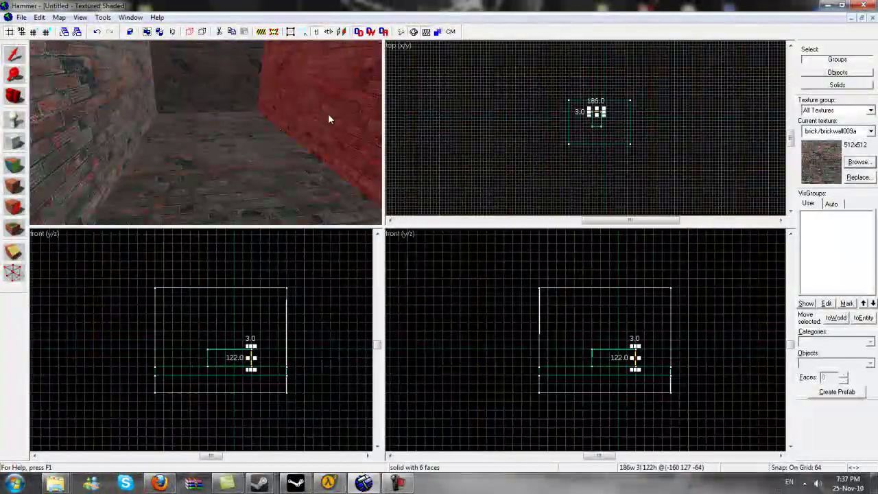
click(240, 137)
click(217, 107)
click(144, 111)
click(226, 141)
click(372, 98)
click(318, 173)
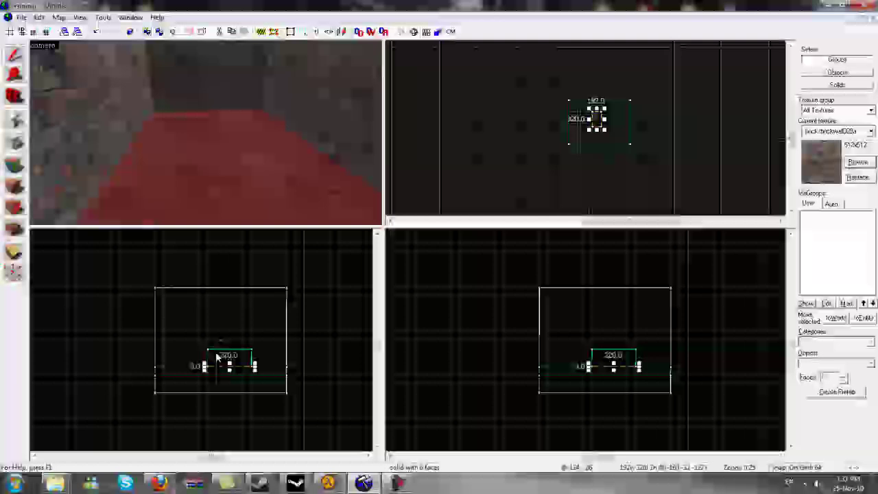
scroll(229, 374, up, 6)
scroll(167, 172, down, 4)
click(167, 171)
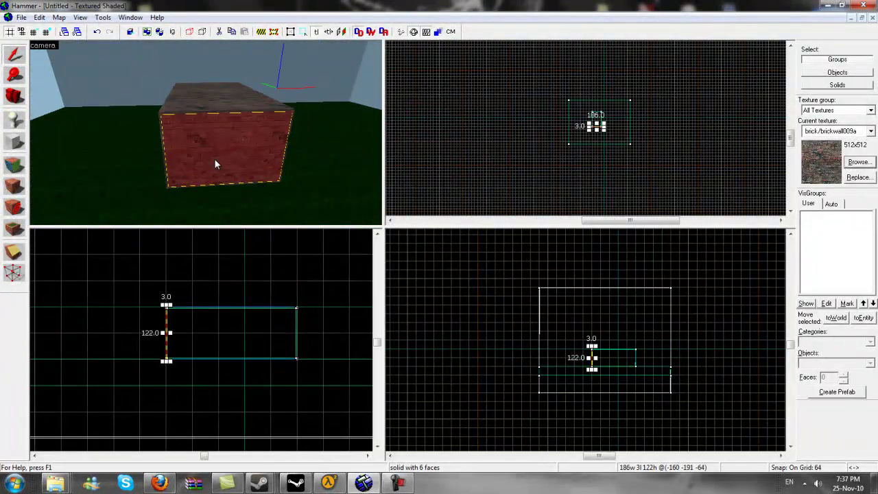
Select the house's top slab and extend it upward to a height of 67 units.
click(188, 107)
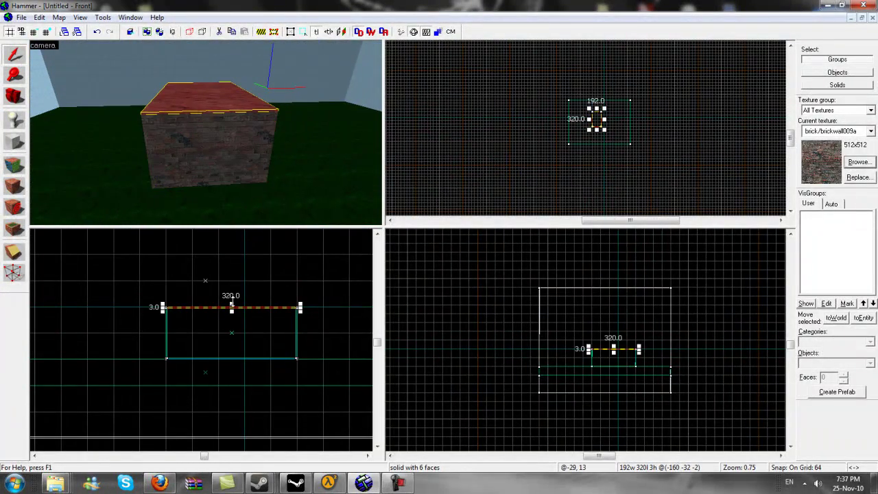
drag(232, 302, 233, 281)
scroll(230, 126, down, 3)
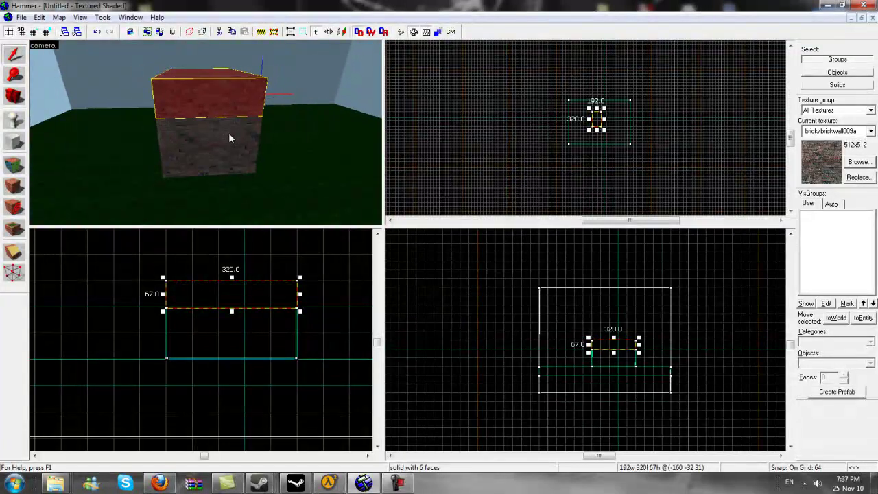
key(a)
click(296, 126)
click(310, 128)
click(318, 100)
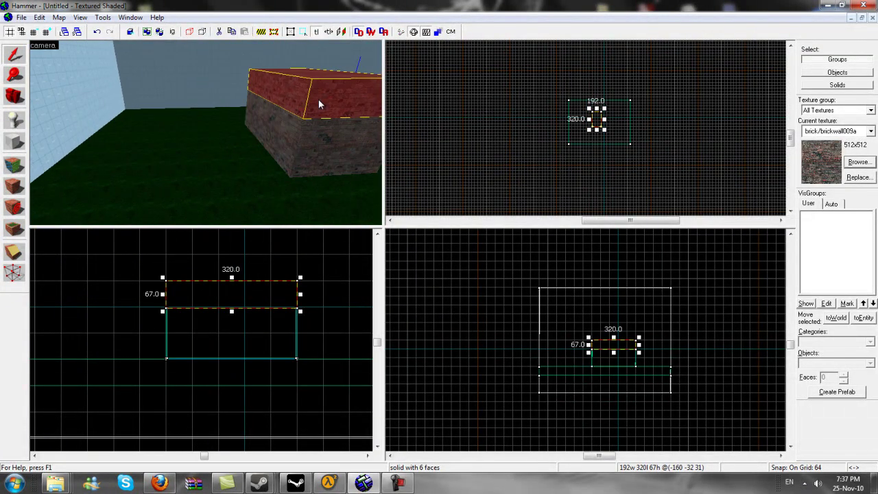
drag(318, 104, 178, 146)
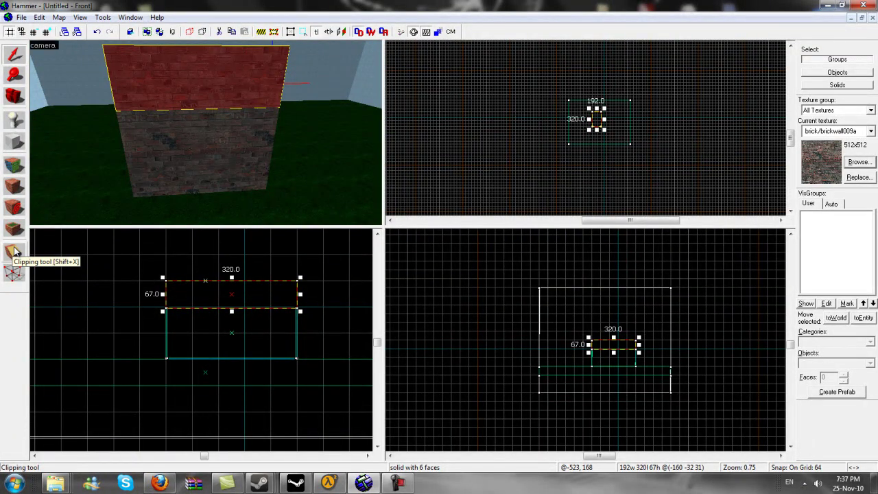
Clip the roof block in the Front view from its lower left corner to the middle of its top edge, removing the upper left piece.
click(15, 251)
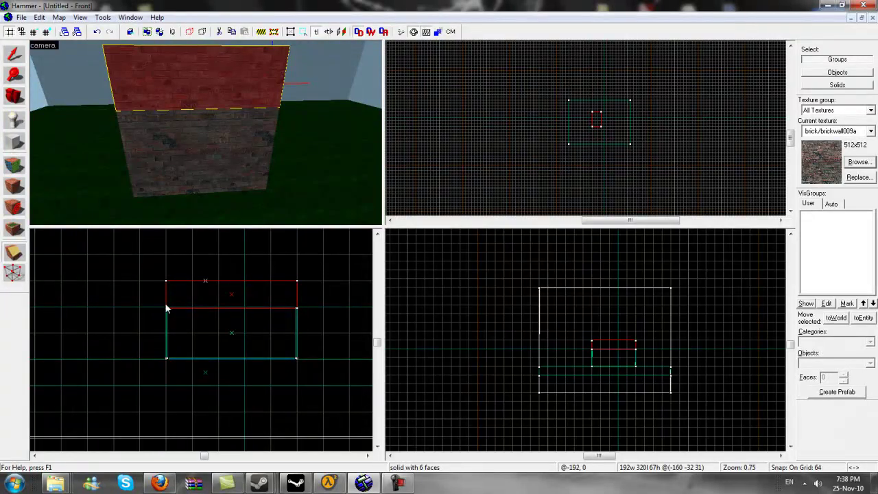
drag(166, 308, 231, 285)
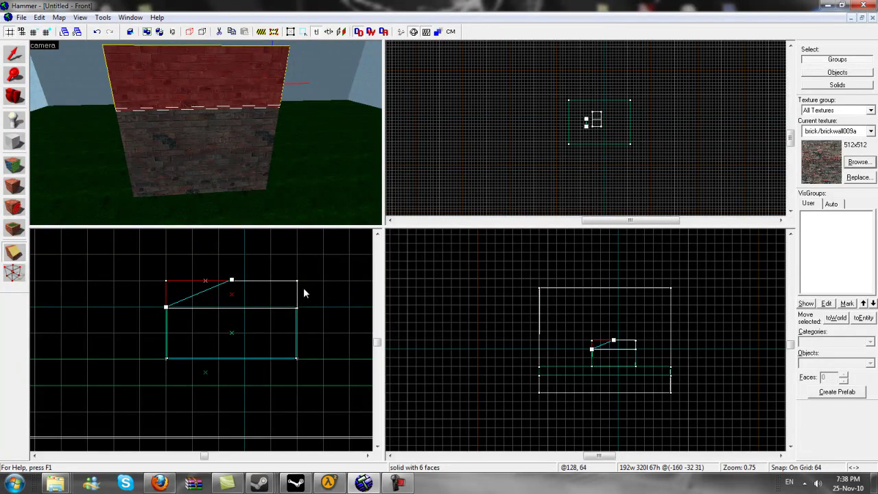
key(Return)
drag(317, 154, 166, 62)
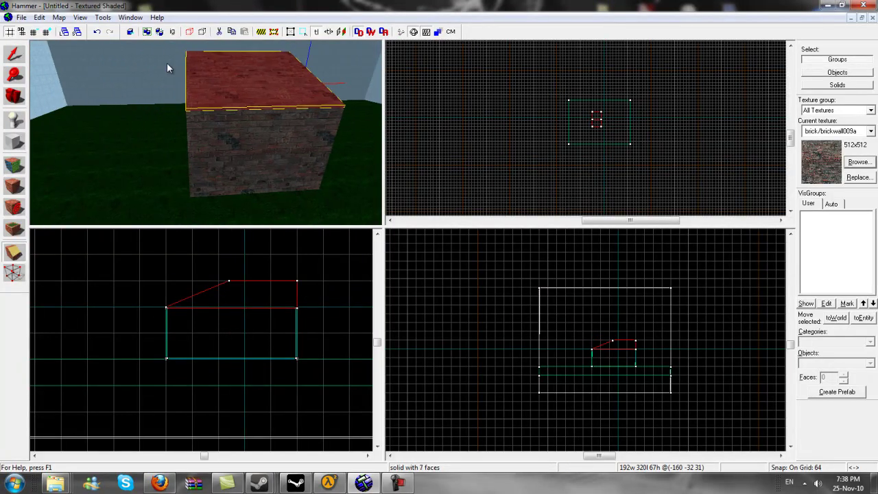
key(a)
key(d)
key(a)
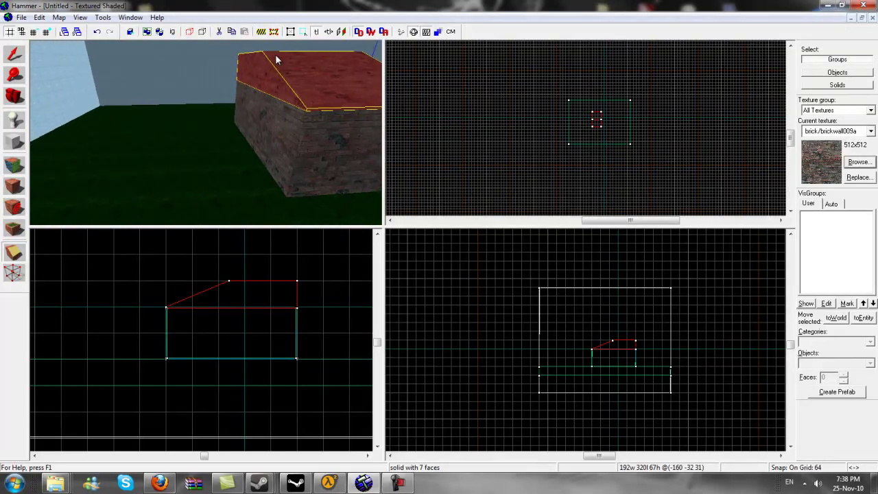
key(Right)
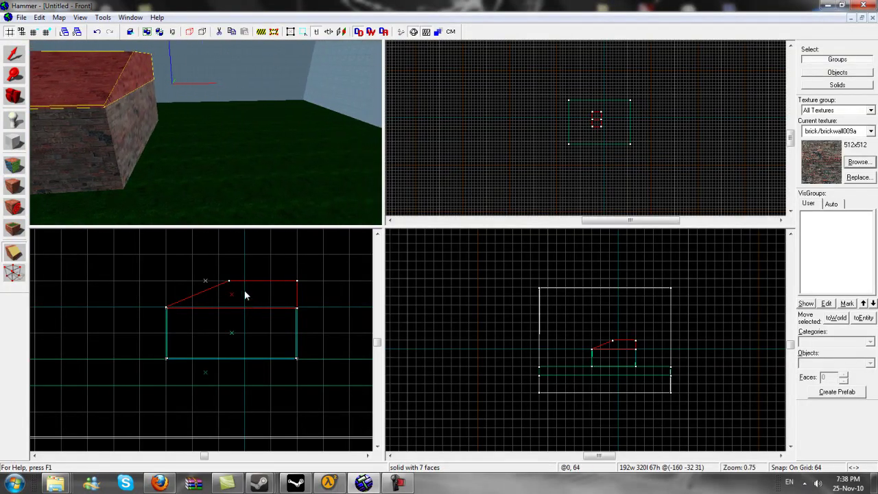
Clip the roof block from its lower right corner to the top middle point, keeping only the lower part to form a gabled roof.
click(12, 252)
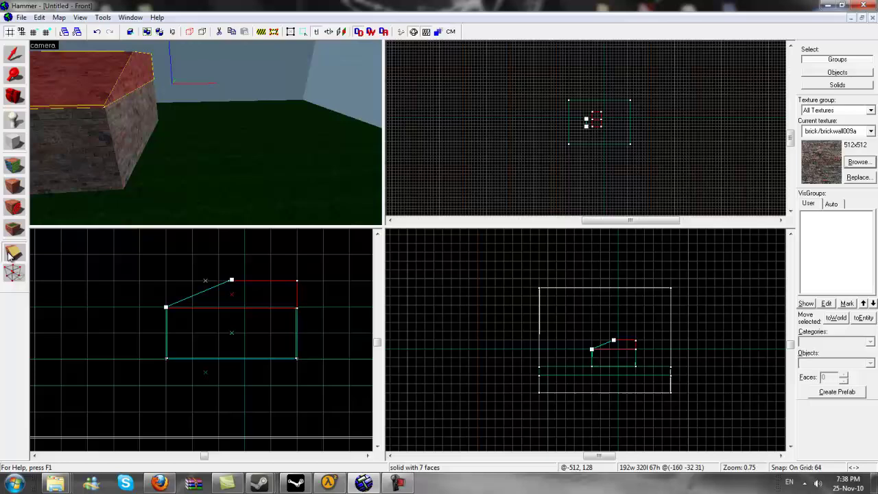
click(11, 257)
key(Return)
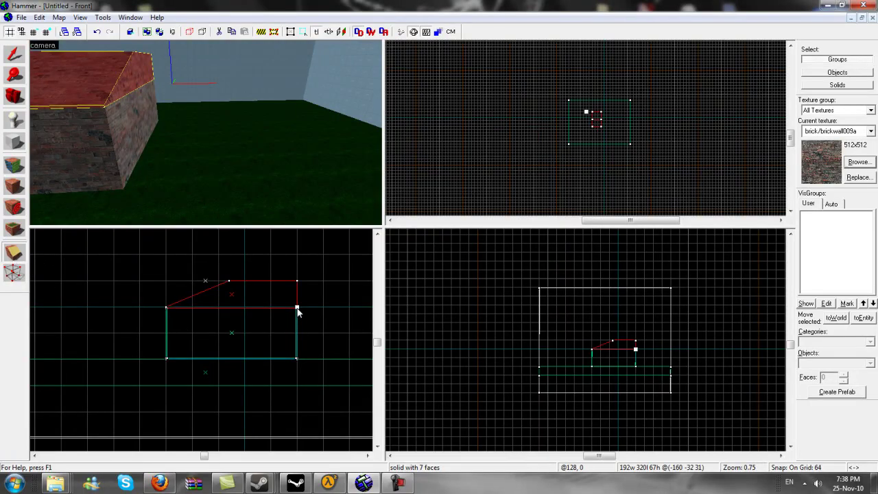
drag(297, 312, 228, 283)
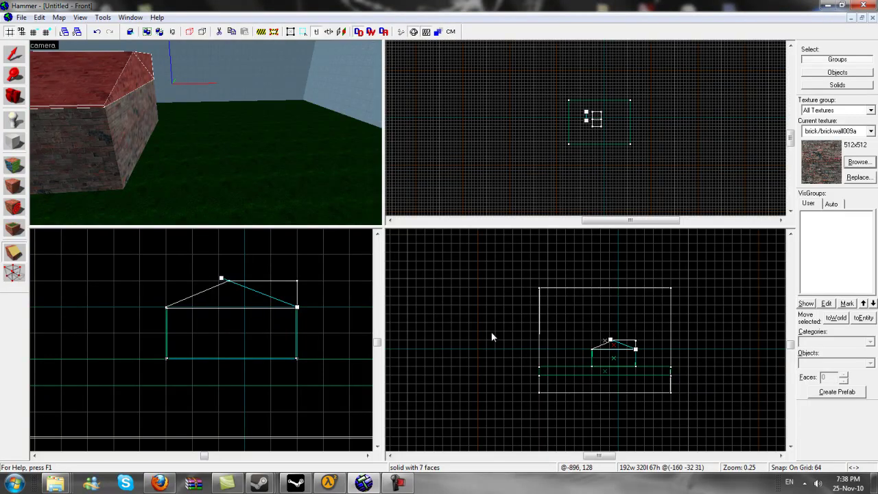
click(15, 253)
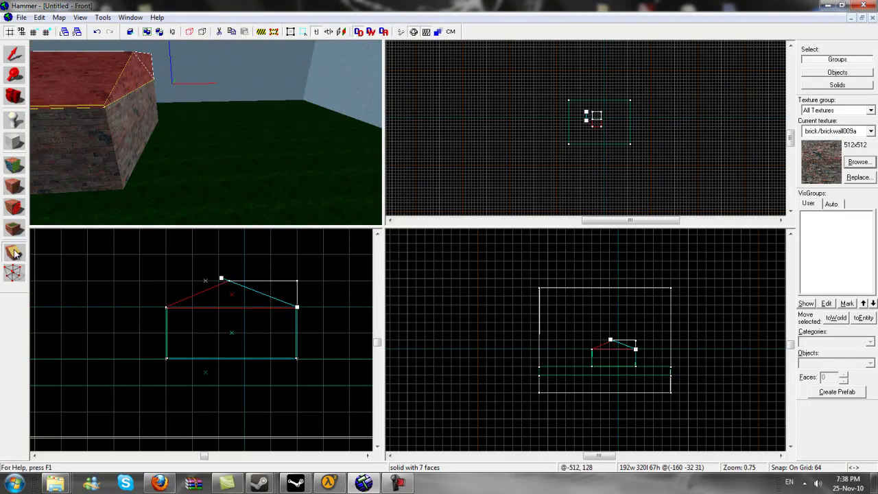
click(14, 253)
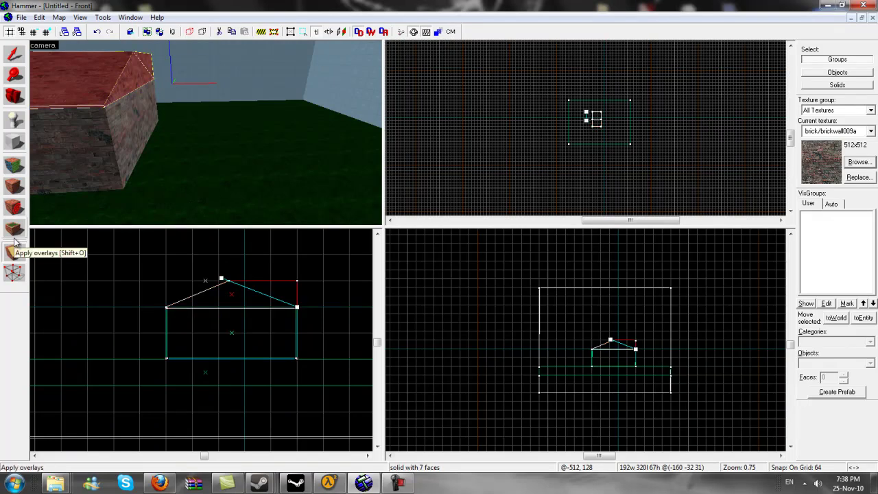
key(Return)
scroll(13, 238, up, 1)
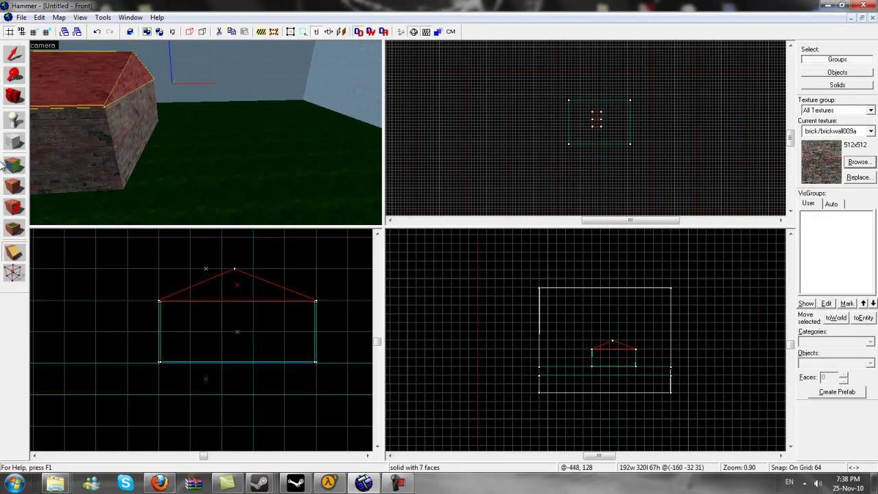
click(15, 102)
drag(149, 103, 206, 133)
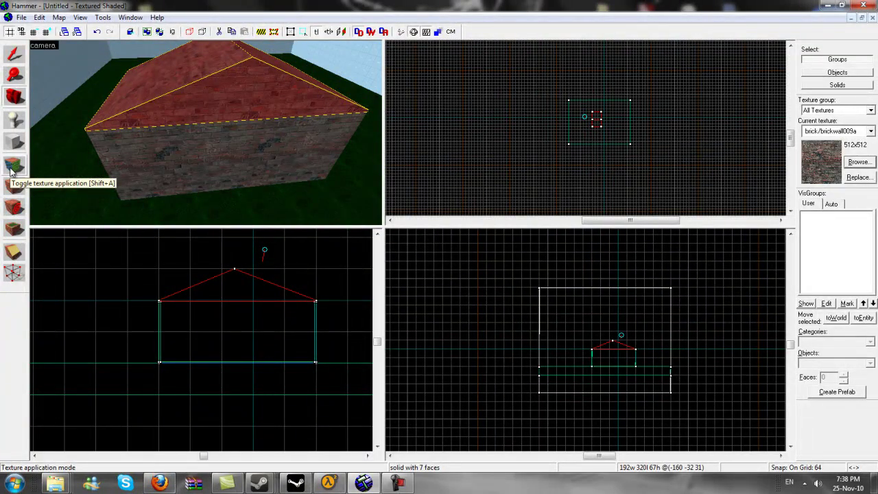
Filter the texture browser for "roof" and choose realworldtextures/newer/1/roof_1_06 as the current texture for face painting.
click(13, 166)
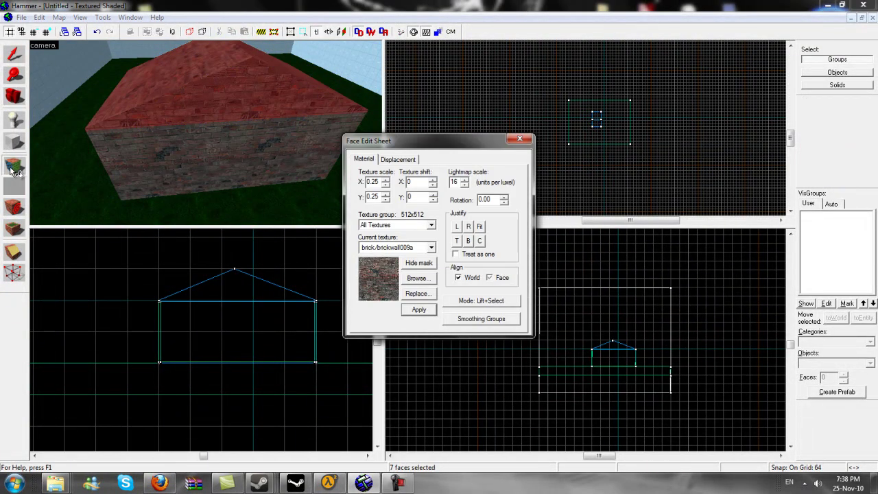
click(417, 278)
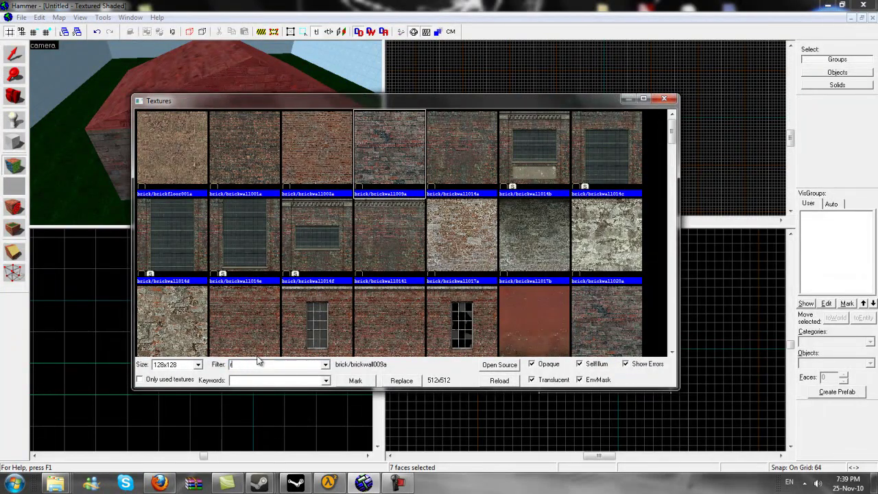
text(roof)
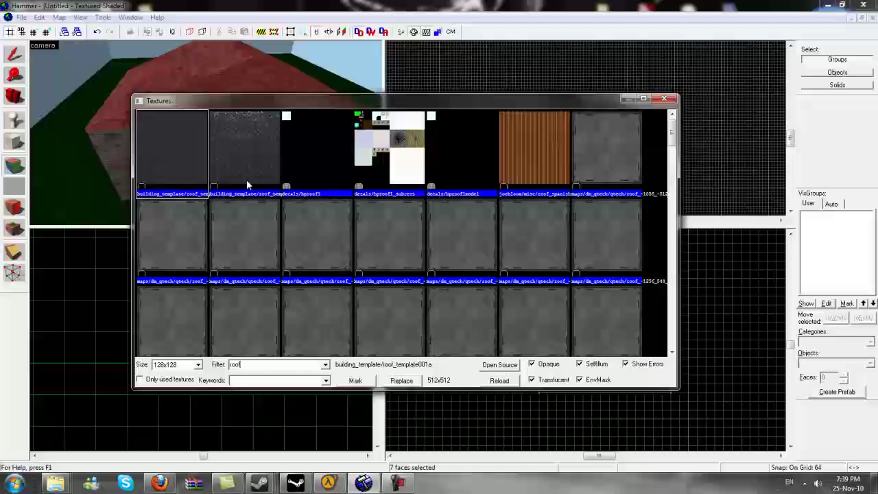
drag(665, 129, 665, 329)
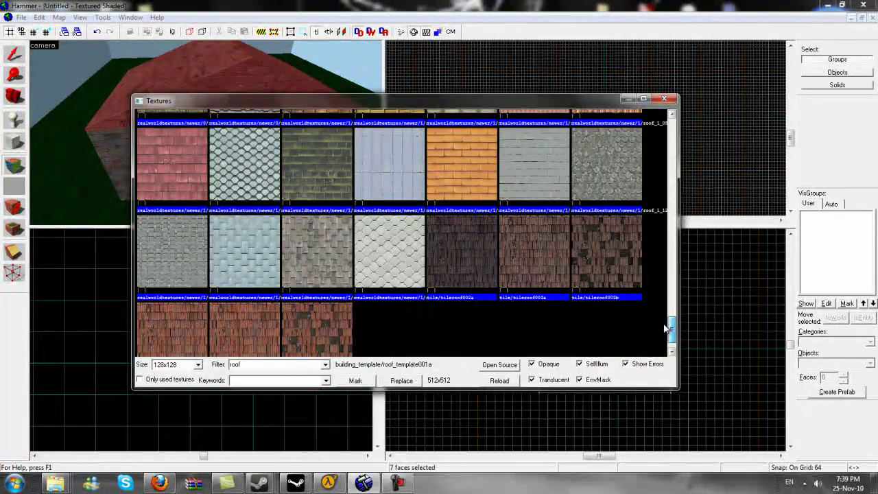
double_click(182, 149)
click(179, 147)
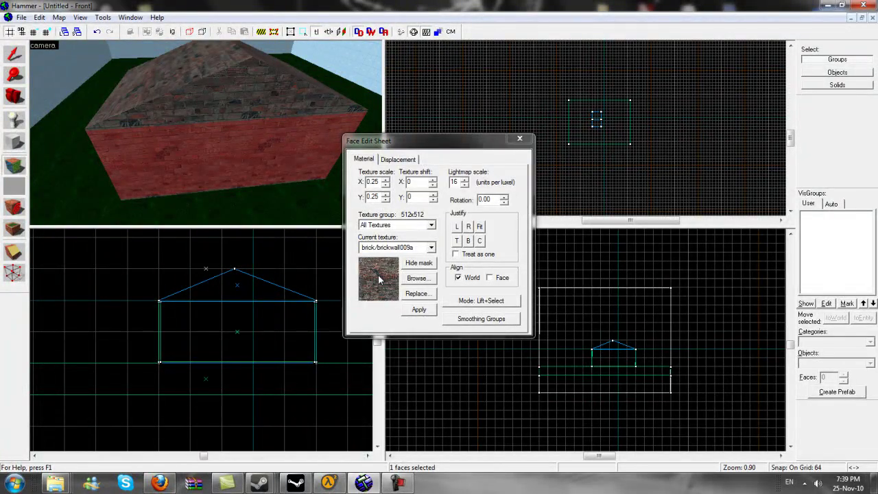
click(416, 277)
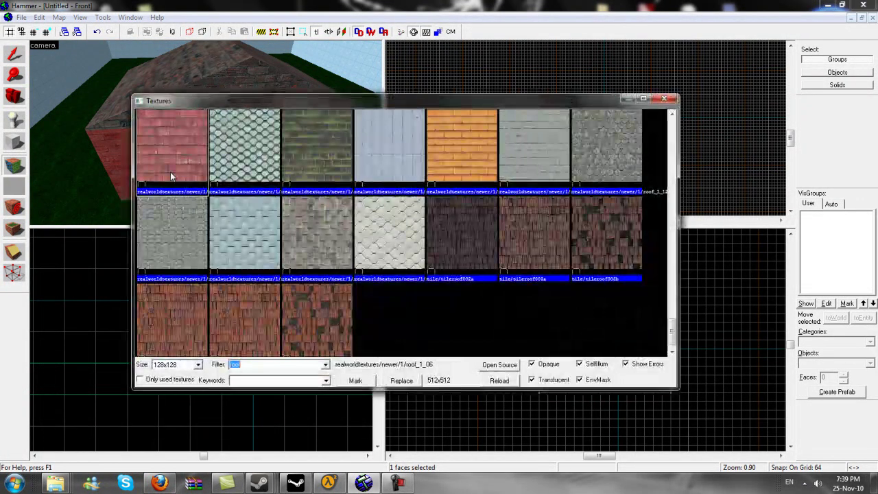
double_click(171, 177)
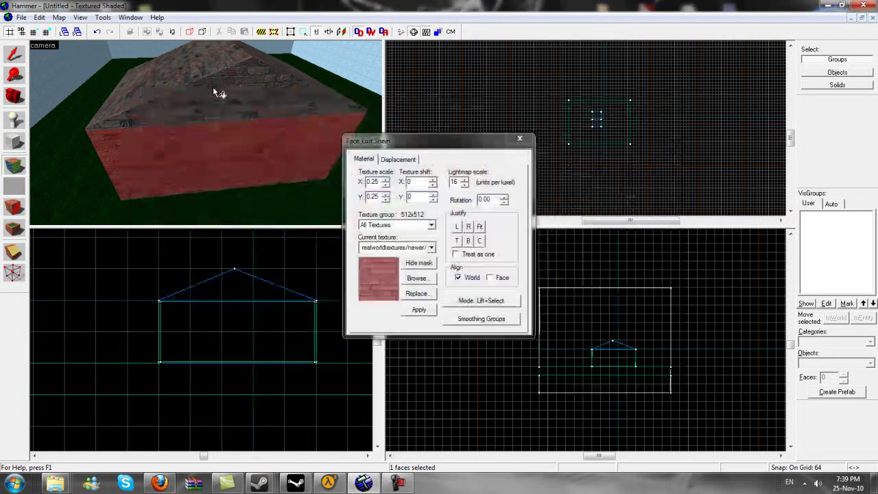
Apply the red shingle texture to the roof's slopes and gable faces on all sides of the house.
click(198, 65)
drag(199, 66, 133, 72)
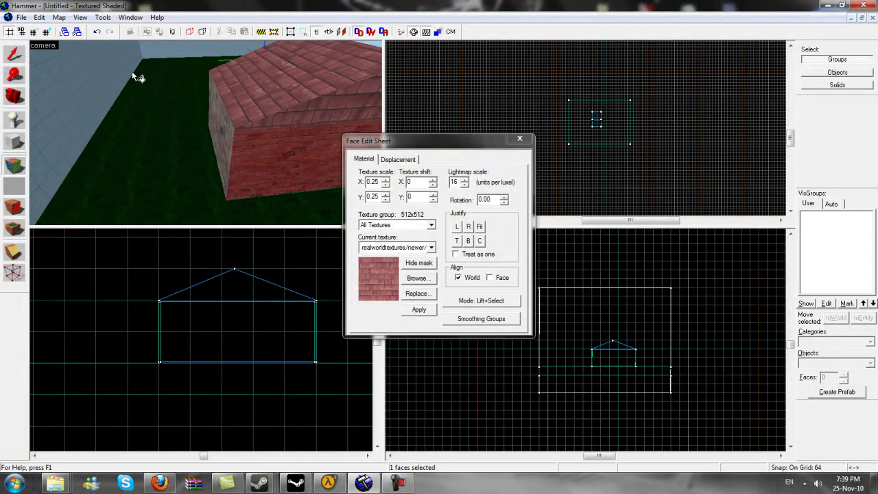
click(9, 104)
key(z)
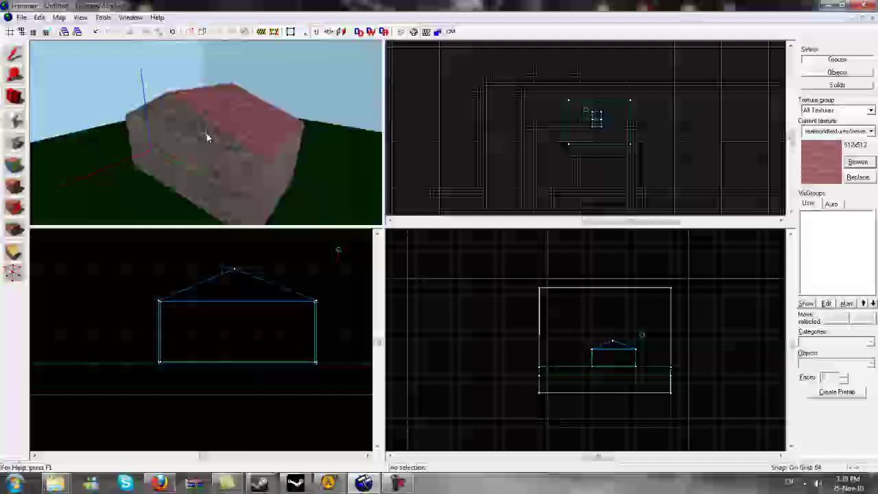
key(w)
key(a)
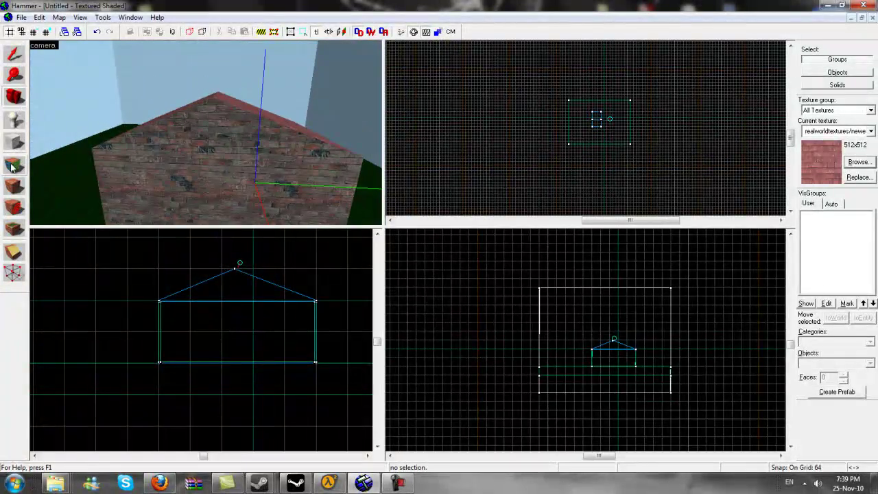
click(14, 164)
right_click(208, 129)
key(a)
Place a point entity on the grass at the foot of the house's gable-side wall.
click(14, 97)
drag(207, 132, 206, 133)
key(w)
key(s)
key(d)
key(w)
key(s)
click(15, 121)
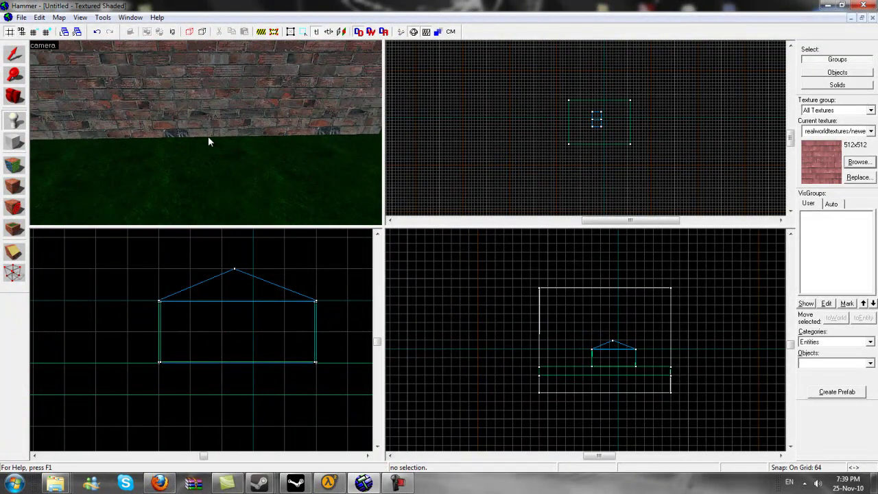
click(207, 136)
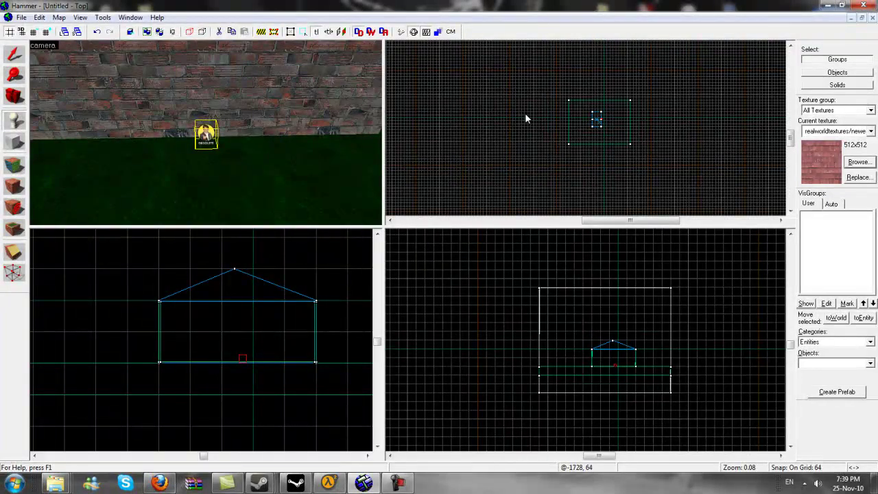
click(19, 125)
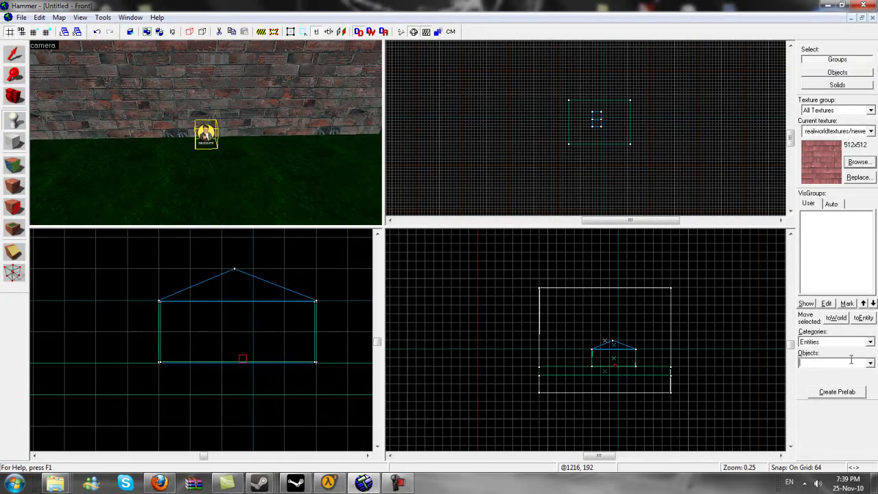
Set the class for new entities to info_player_deathmatch.
text(in)
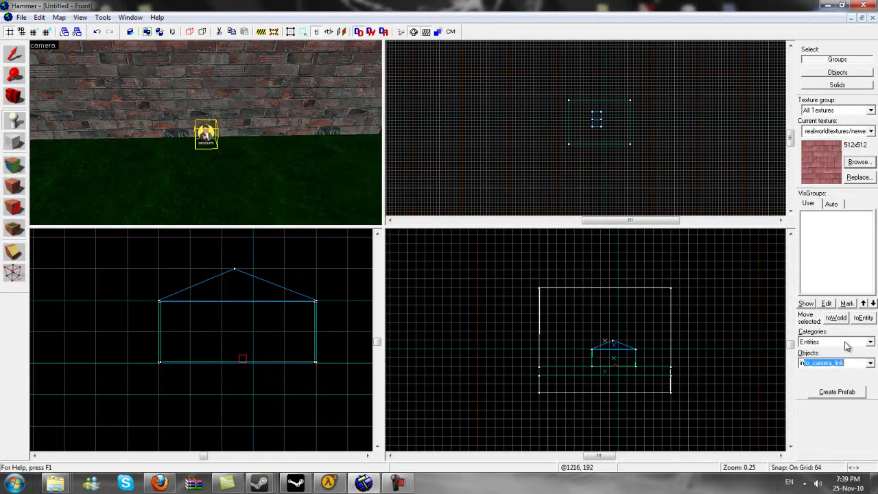
text(fo)
text(_deathmatch)
key(Down)
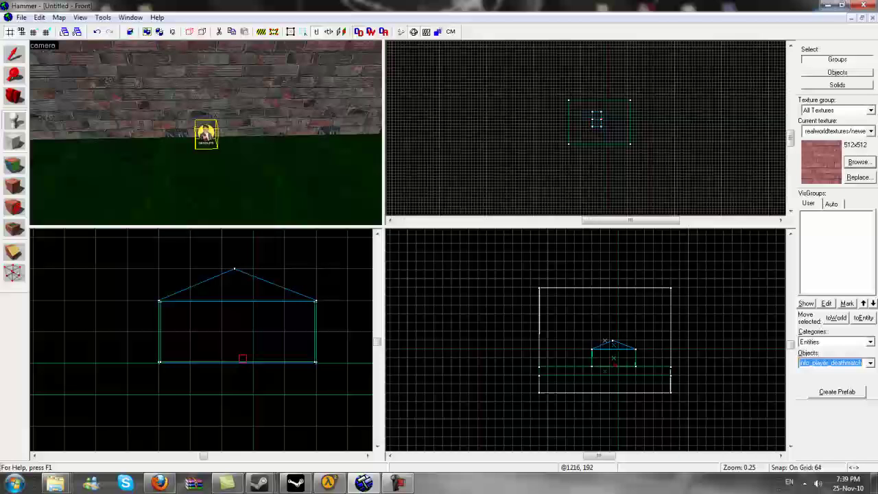
click(840, 363)
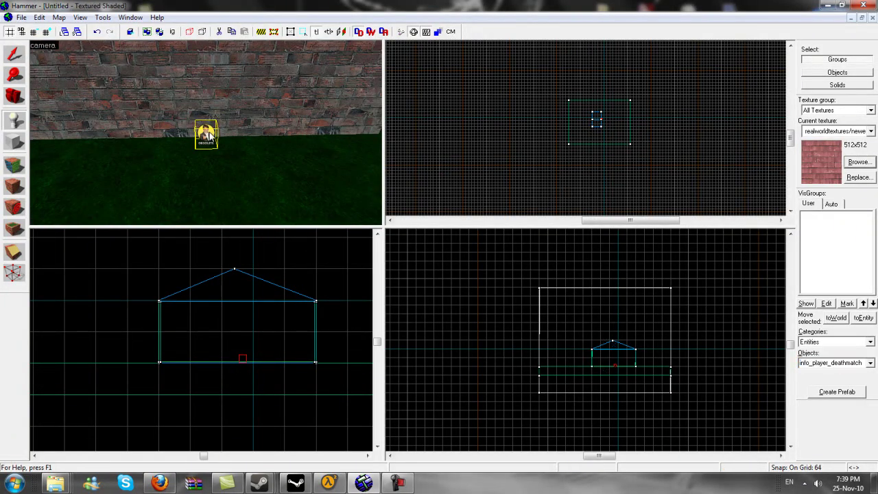
Place an info_player_deathmatch on the grass in front of the brick wall and undo the extra copy.
key(shift+e)
click(212, 146)
click(199, 132)
key(d)
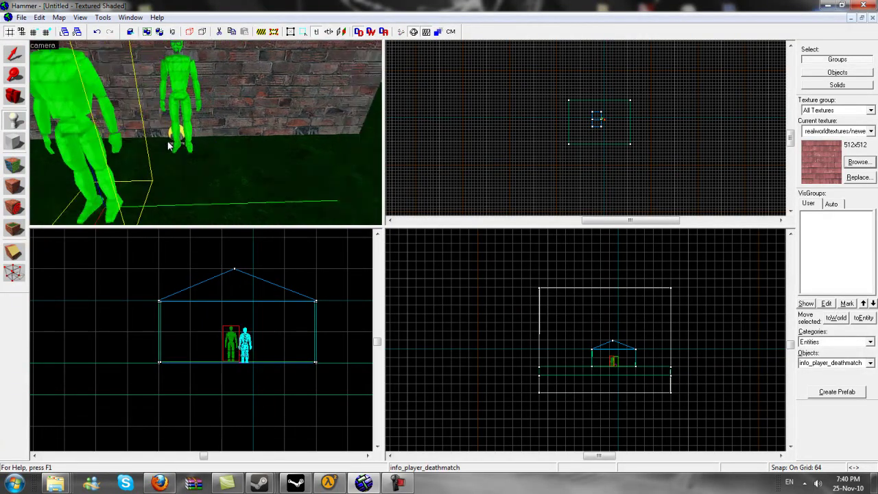
key(ctrl+z)
Delete the stray obsolete entity at the player spawn's feet, keeping the spawn itself.
key(a)
click(13, 54)
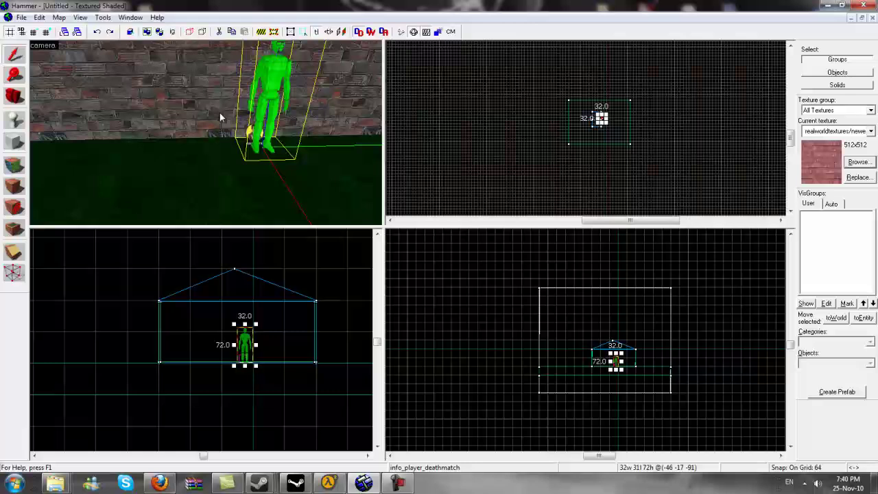
key(w)
click(285, 131)
key(Delete)
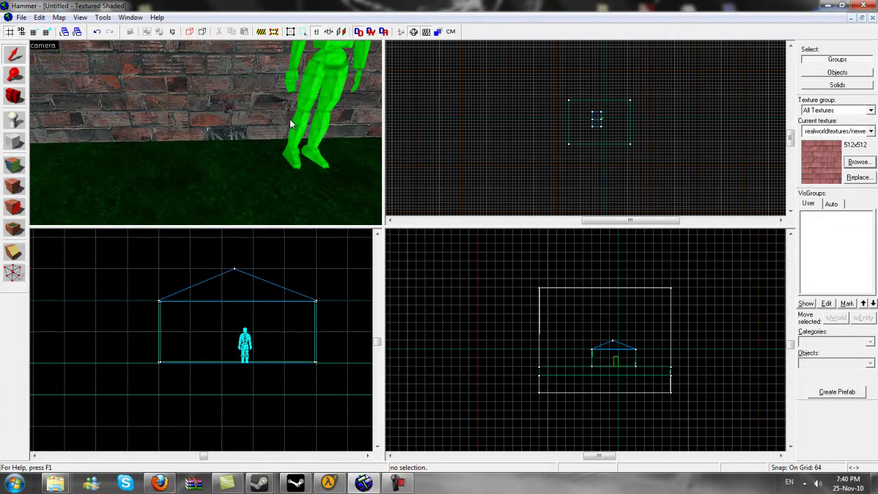
key(s)
key(d)
key(w)
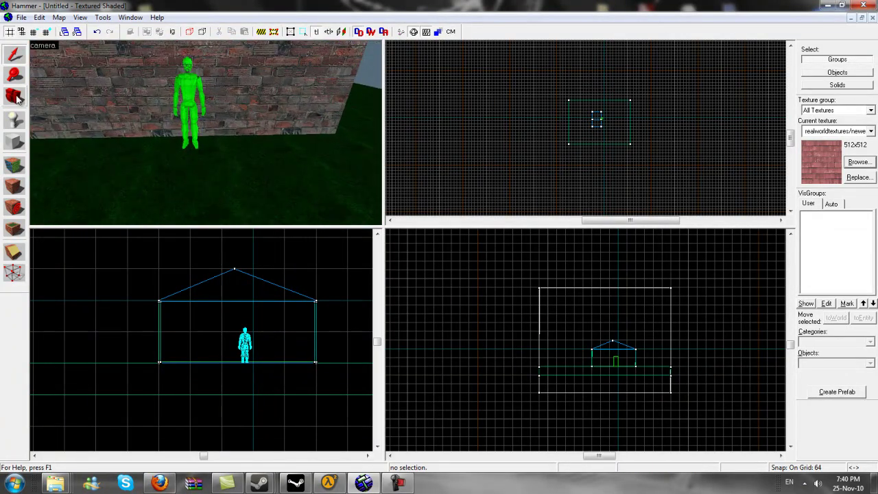
Select the player spawn and move it sideways along the wall in the Front view.
click(13, 96)
drag(206, 133, 206, 133)
key(w)
scroll(206, 138, up, 1)
scroll(206, 138, down, 5)
scroll(206, 137, up, 5)
key(a)
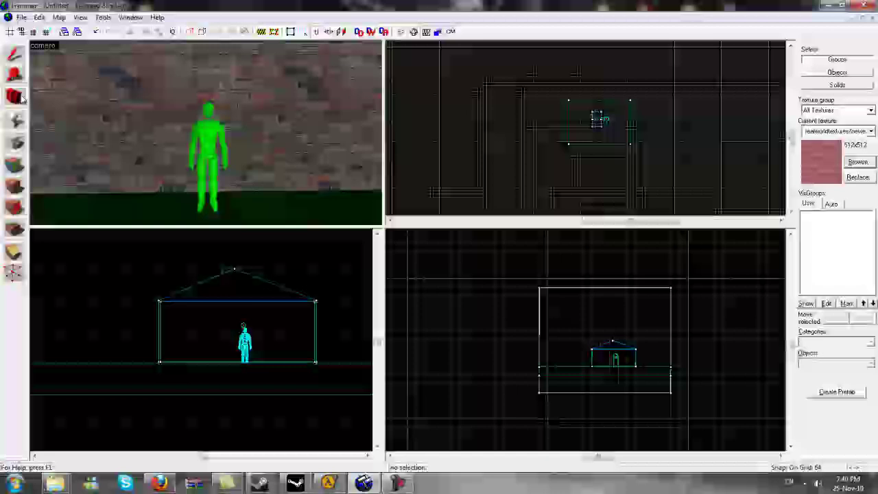
key(shift+s)
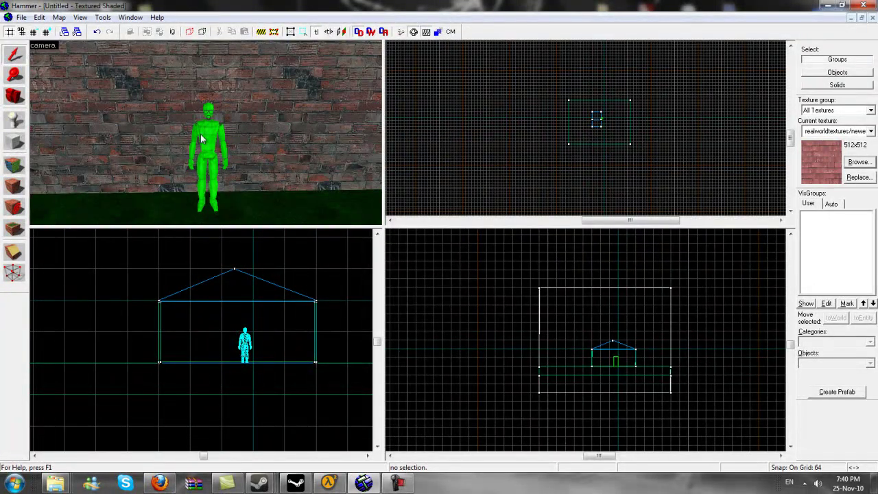
click(244, 343)
scroll(617, 346, up, 10)
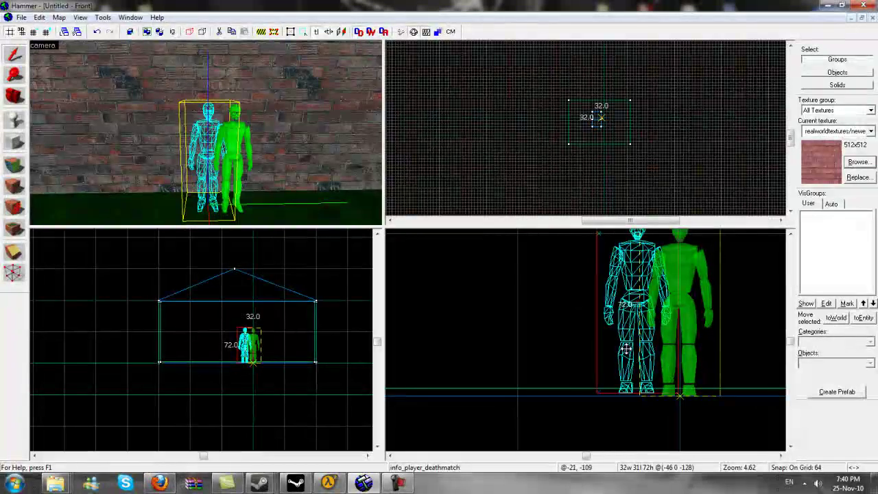
drag(618, 347, 611, 351)
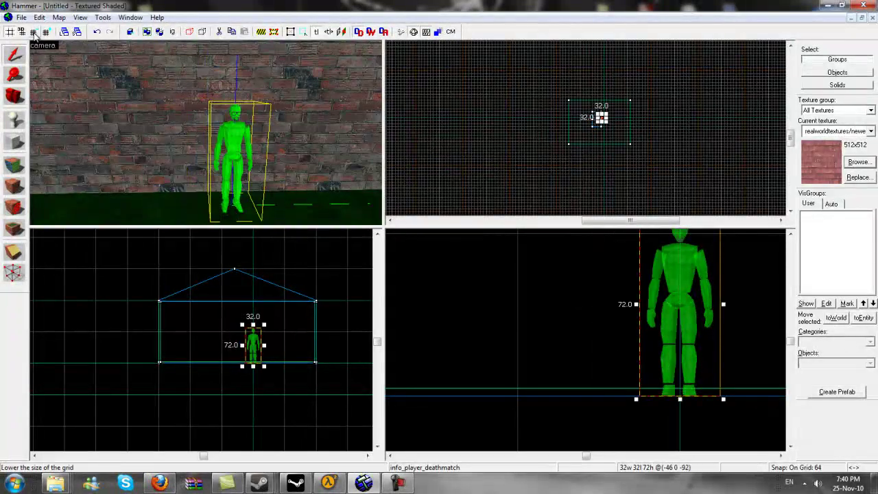
Reduce the grid size to 1 unit for fine positioning.
scroll(531, 339, down, 8)
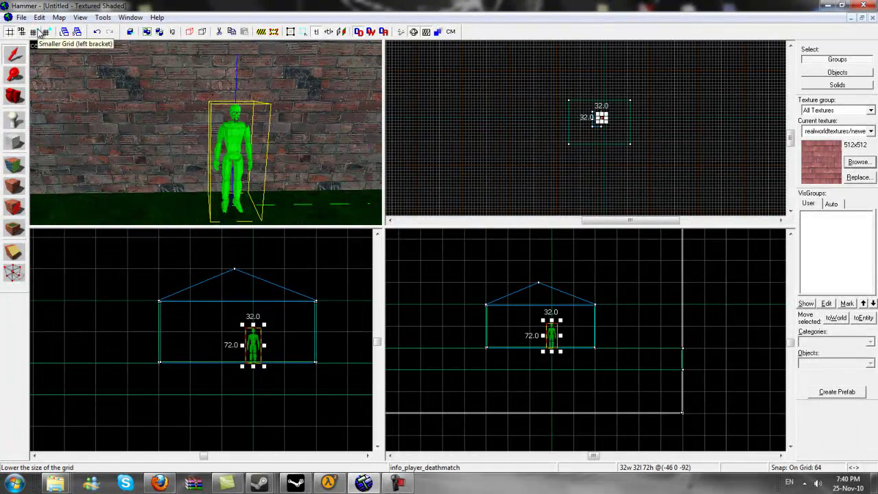
click(39, 32)
click(39, 32)
click(40, 32)
click(39, 32)
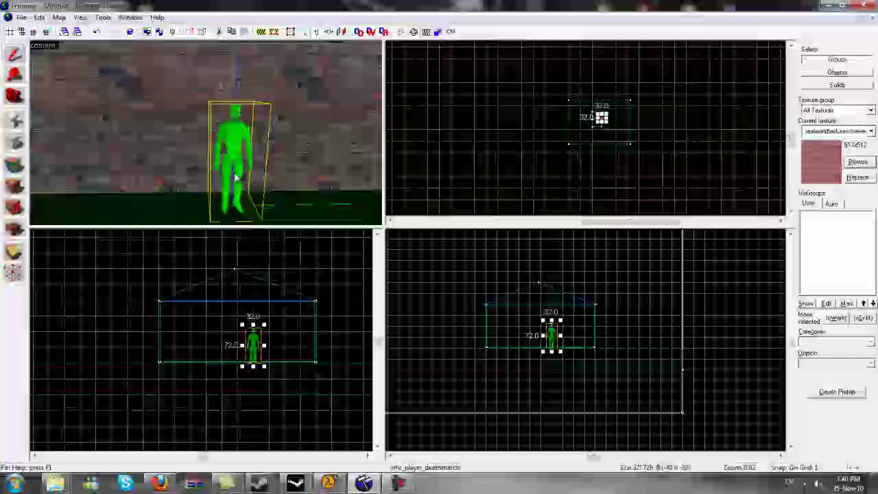
Raise the player spawn about 5 units in the Front view so its feet sit just above the ground.
scroll(472, 300, up, 6)
scroll(465, 292, up, 8)
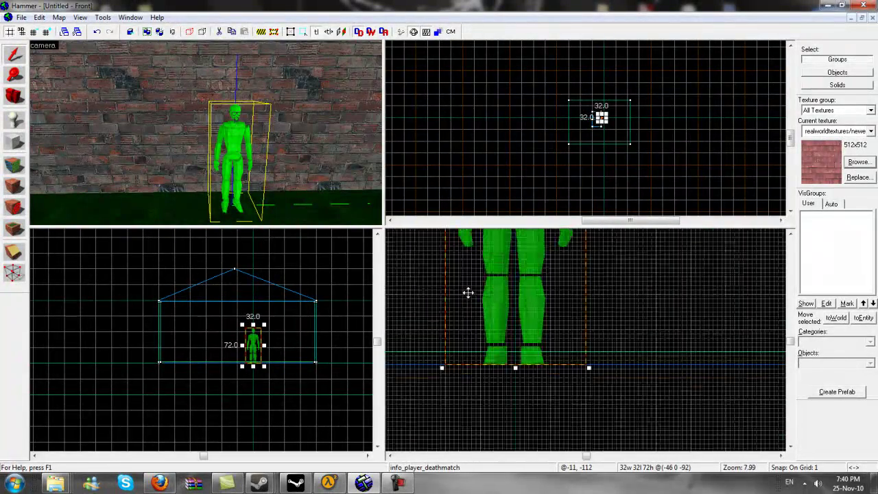
drag(517, 385, 509, 343)
scroll(234, 151, down, 4)
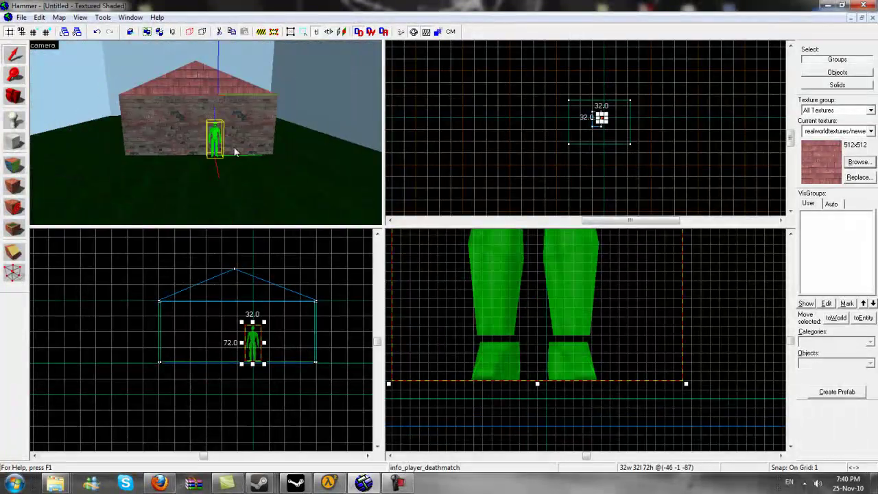
scroll(231, 130, up, 6)
scroll(215, 60, down, 5)
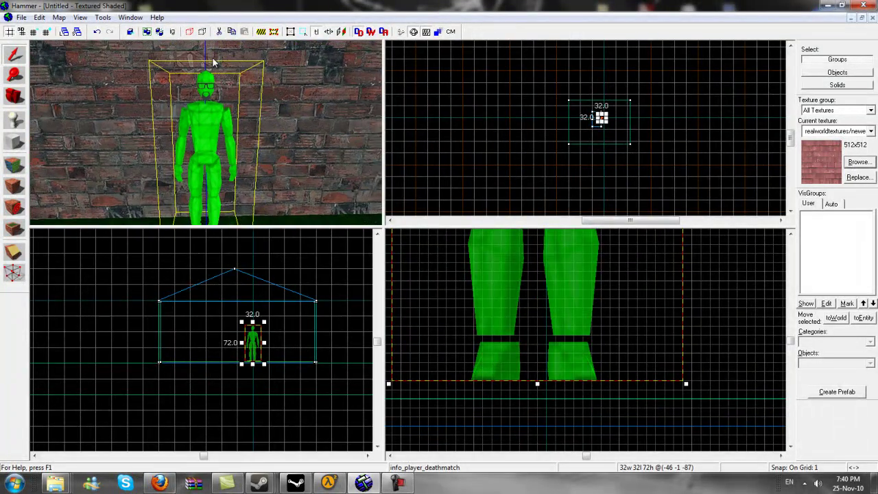
scroll(93, 115, down, 4)
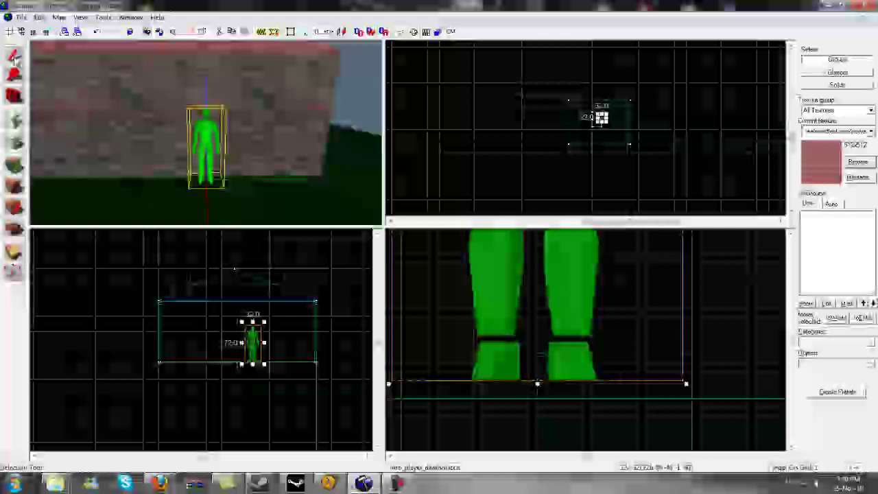
Split the front wall vertically with the Clipping tool just beside the player spawn, keeping both pieces.
click(92, 115)
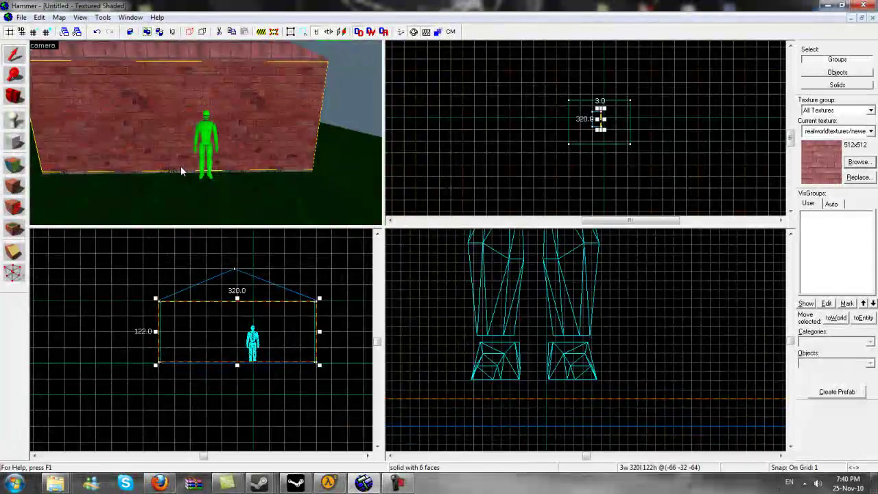
scroll(181, 168, up, 4)
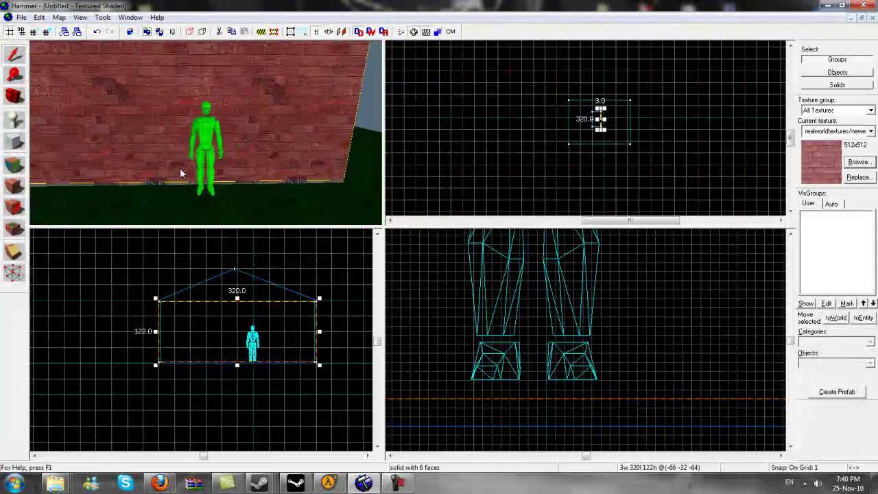
click(16, 140)
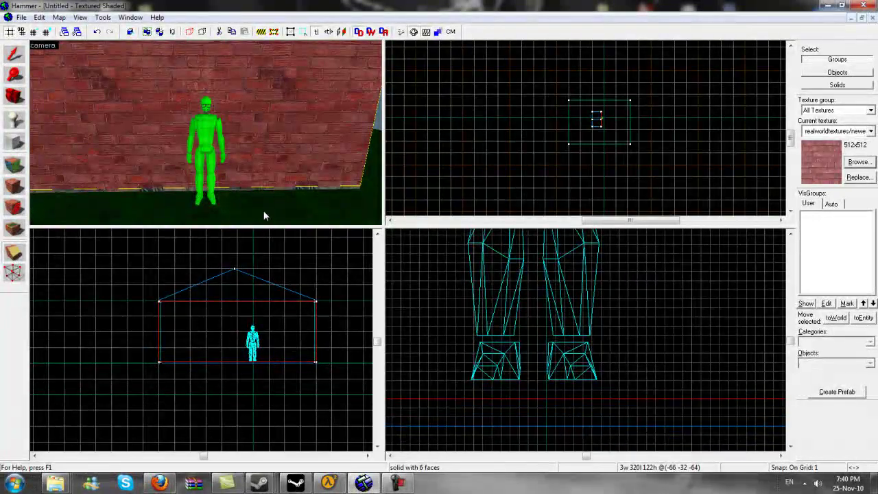
scroll(576, 322, down, 5)
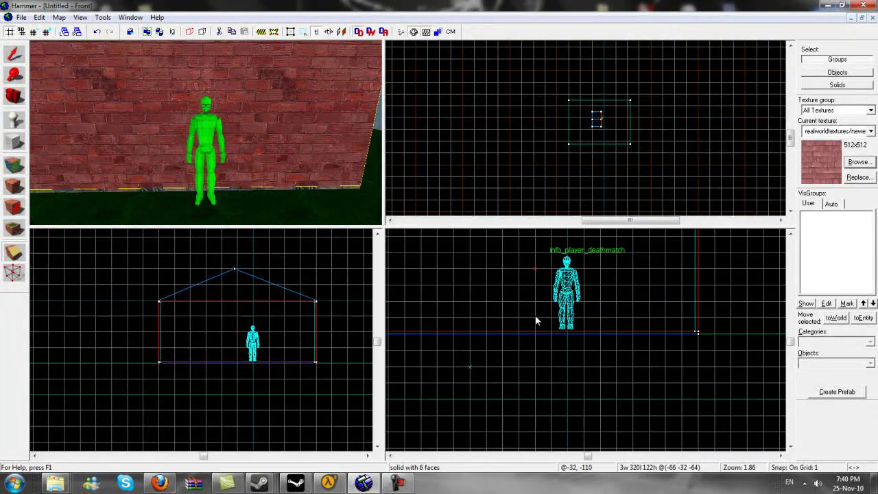
drag(542, 333, 542, 322)
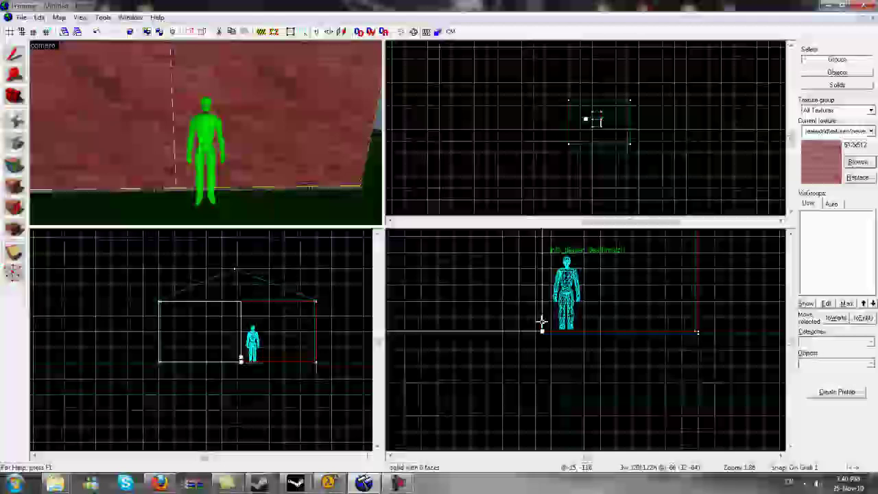
click(15, 252)
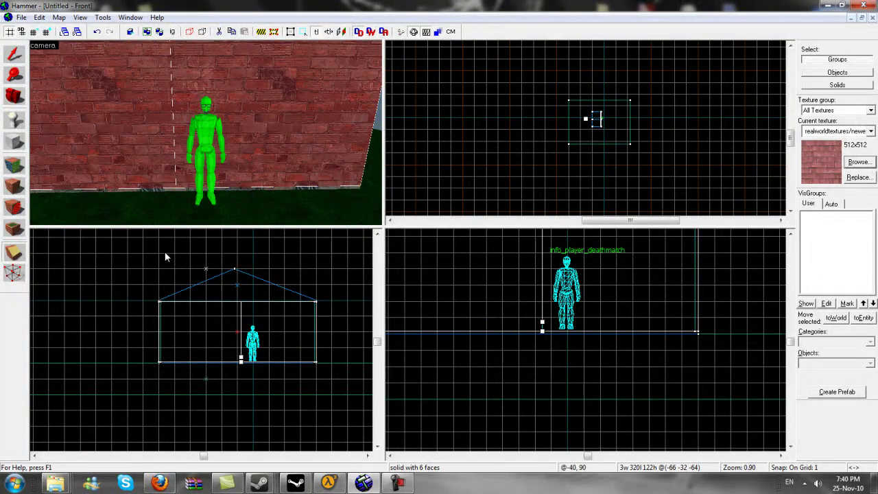
scroll(560, 299, down, 1)
scroll(560, 299, up, 1)
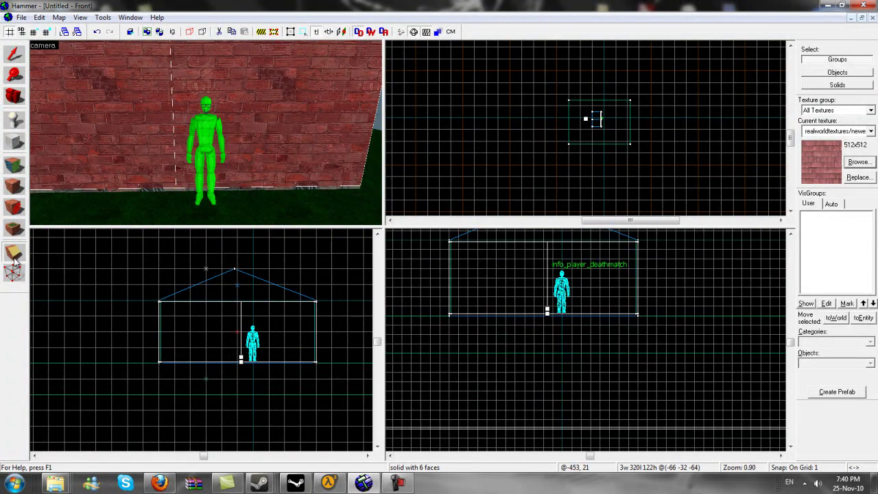
click(466, 317)
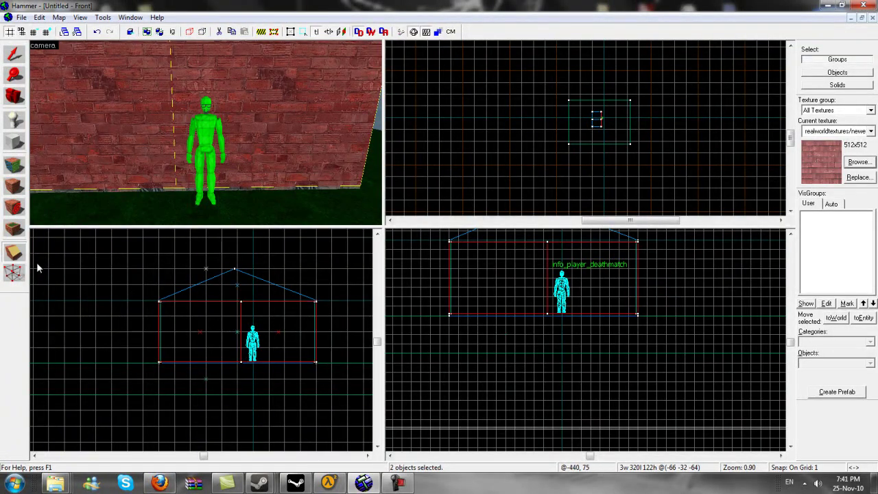
Clip the front wall vertically on the player spawn's other side, keeping all pieces, to isolate a middle section about 41 units wide.
click(571, 312)
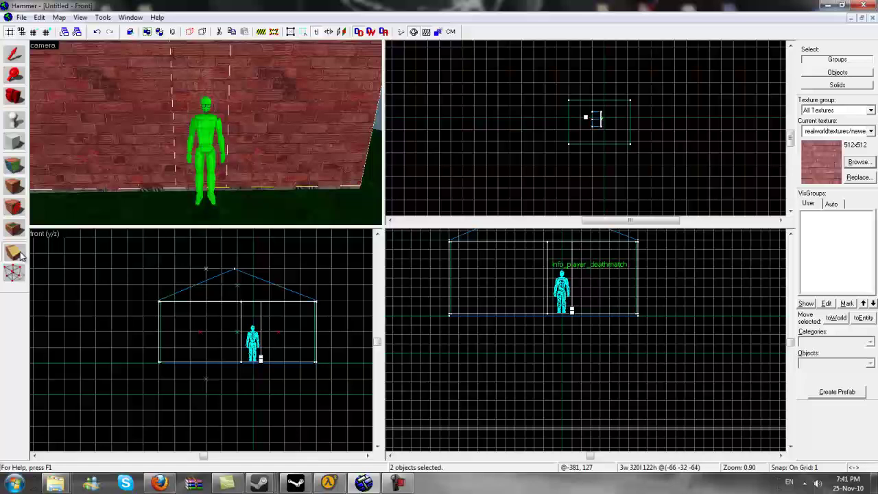
key(Return)
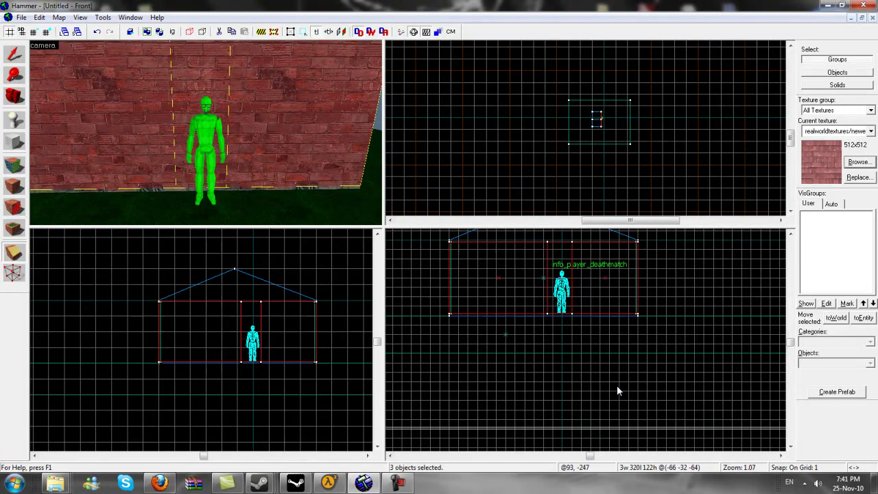
click(15, 58)
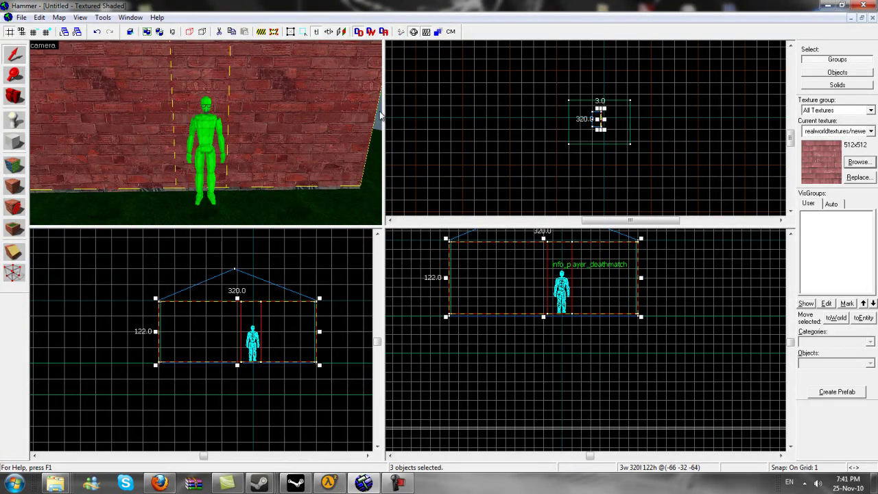
Select the wall sections on either side of the player spawn in turn to check that they are separate solids.
click(118, 87)
click(264, 103)
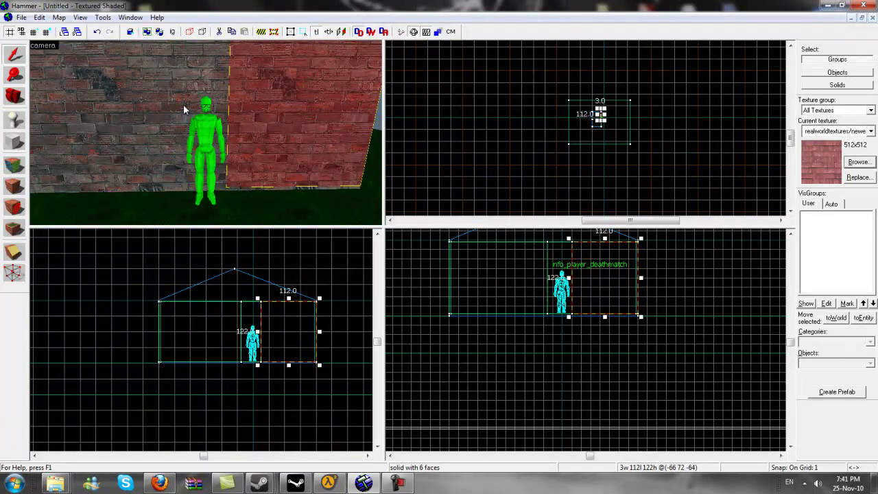
click(184, 107)
click(314, 105)
click(165, 101)
click(297, 96)
click(159, 101)
click(304, 103)
click(165, 103)
click(292, 104)
click(123, 102)
click(285, 103)
click(154, 104)
click(275, 105)
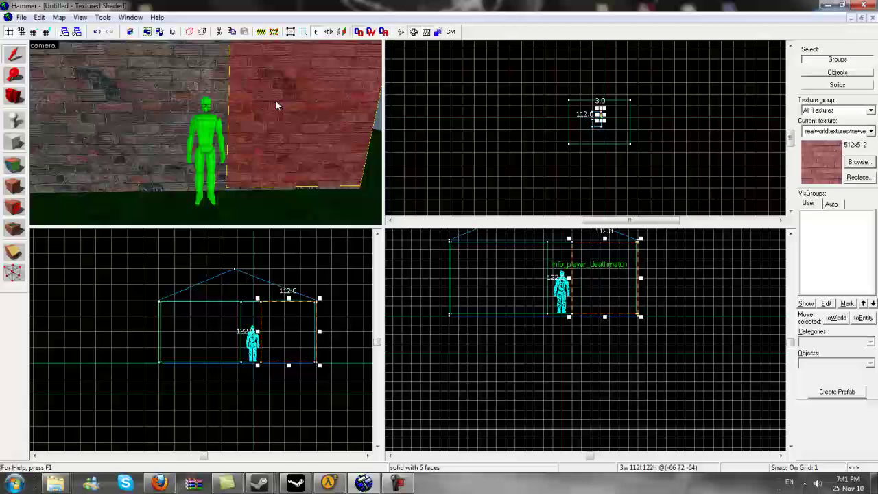
click(269, 100)
Split the middle wall section horizontally just above the player spawn's head, about 79 units from its base, keeping both pieces.
click(204, 75)
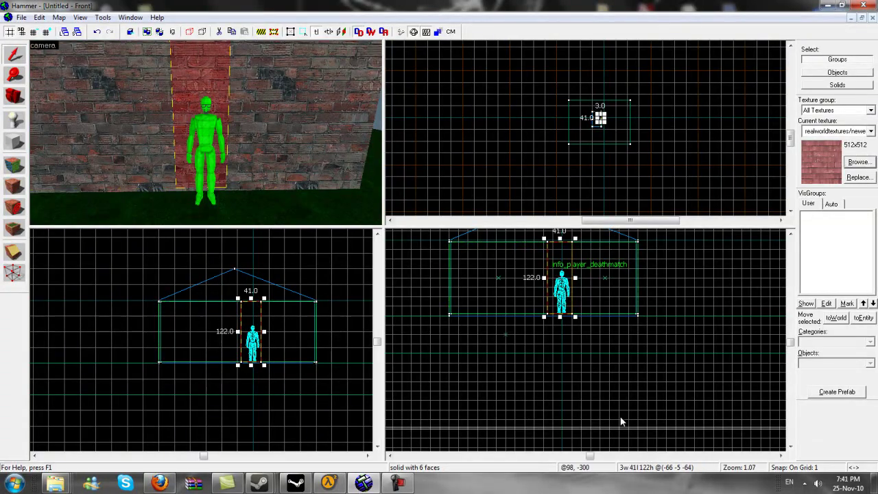
click(14, 252)
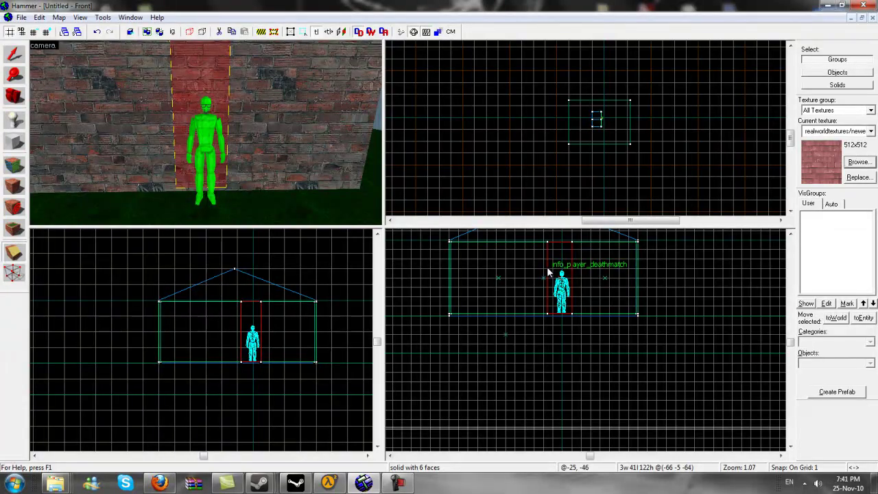
drag(548, 269, 550, 268)
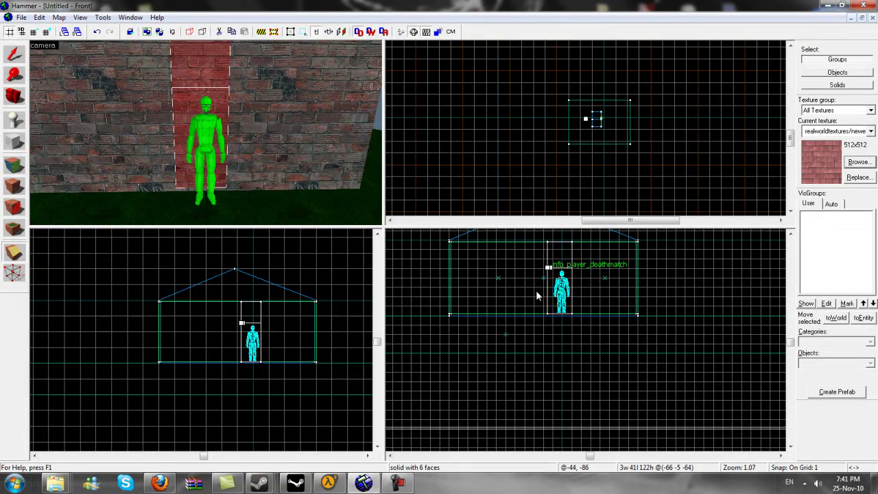
key(Escape)
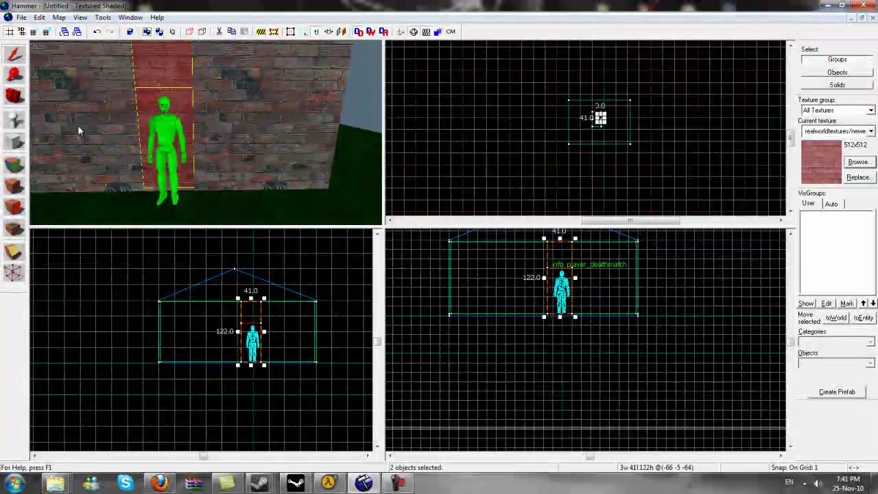
Delete the lower piece of the middle wall section to open a doorway of about 41 by 79 units.
click(219, 132)
click(164, 105)
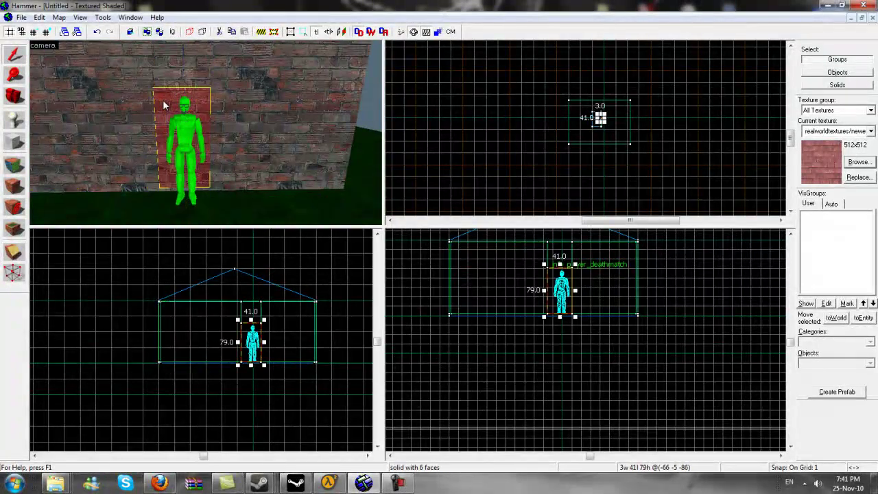
click(477, 177)
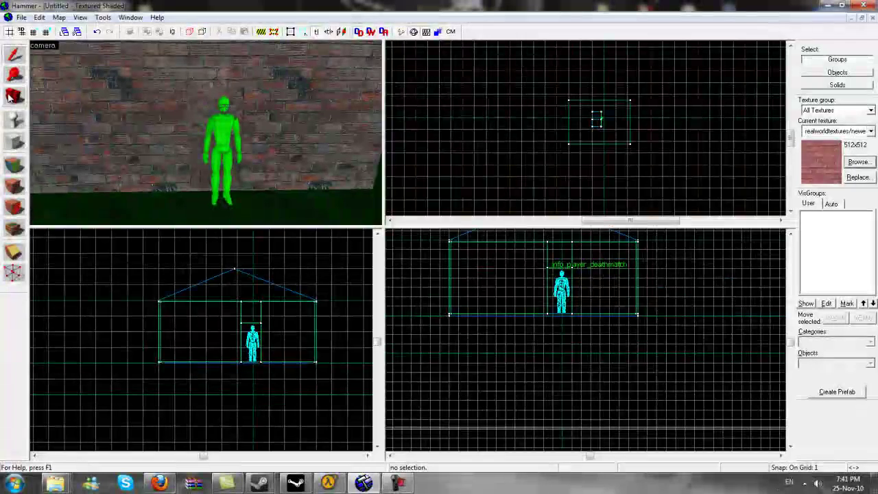
Move the player spawn about 83 units along the front wall, clear of the doorway, and raise it about 8 units.
click(8, 94)
drag(208, 132, 206, 134)
click(16, 56)
click(179, 118)
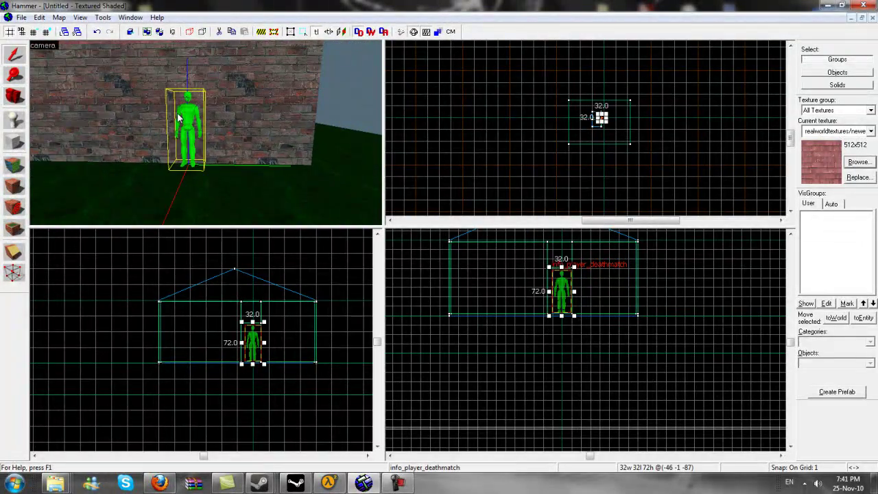
drag(243, 362, 203, 358)
Place a new info_player_deathmatch entity on the ground in the doorway.
key(w)
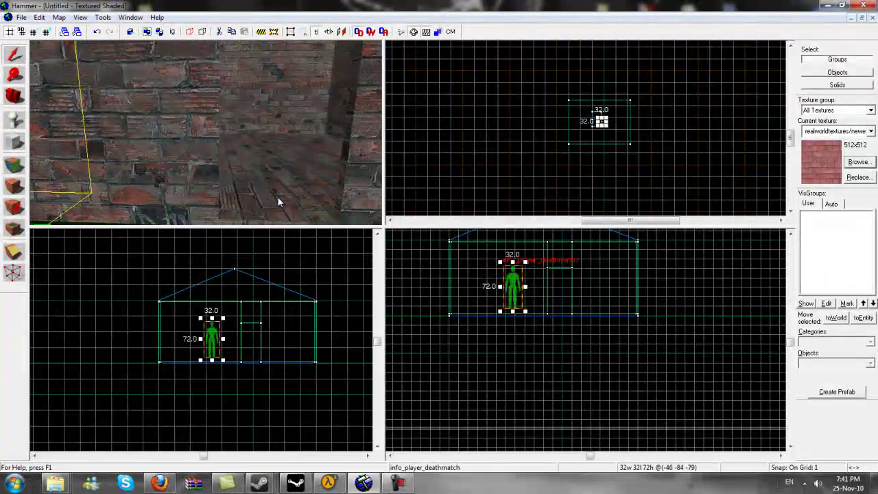
key(s)
key(d)
key(Right)
key(Right)
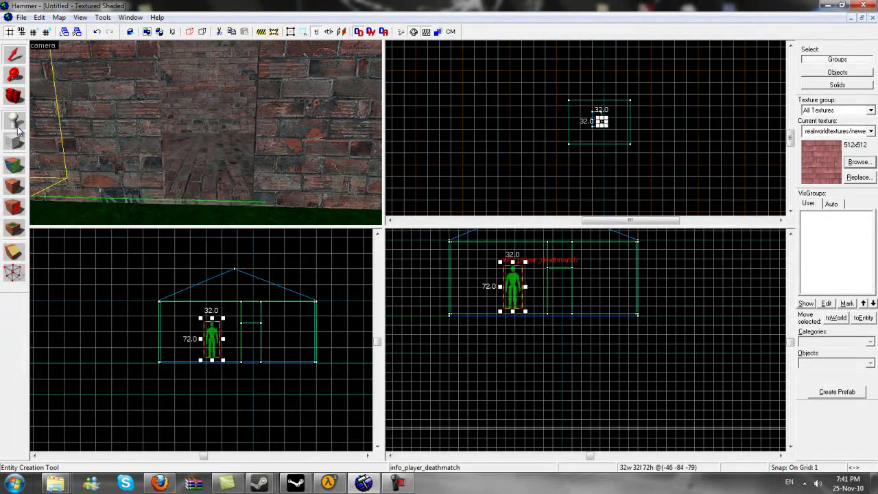
click(18, 129)
click(213, 196)
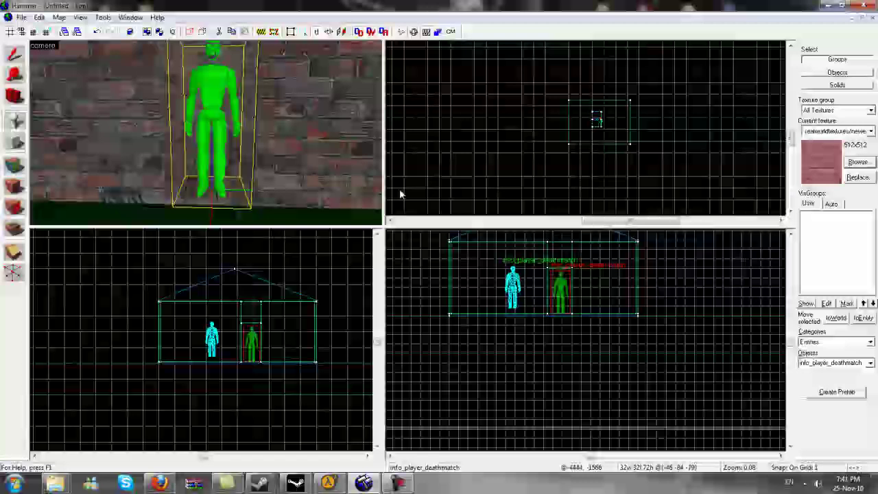
Change the doorway entity's class to prop_door_rotating and apply it.
key(alt+Return)
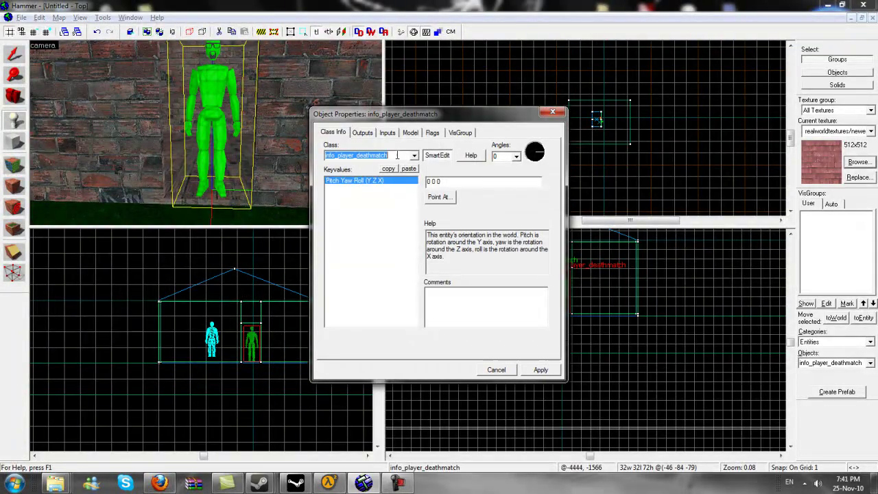
text(prop)
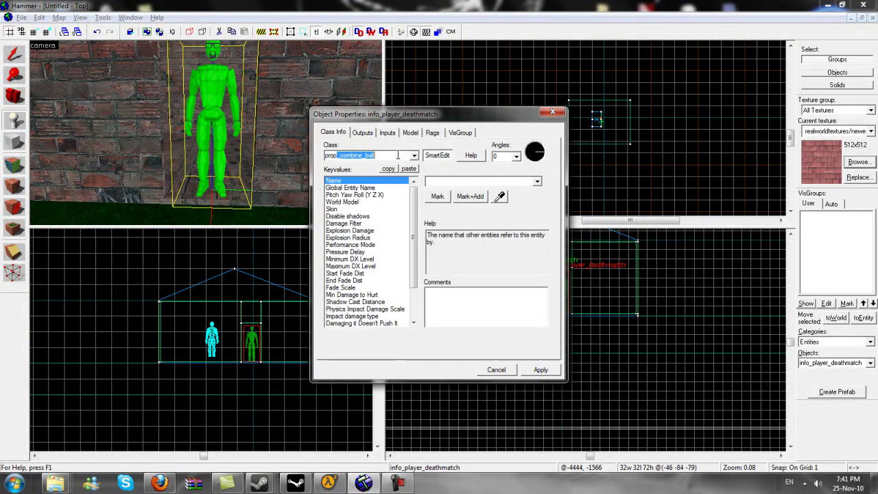
text(_door)
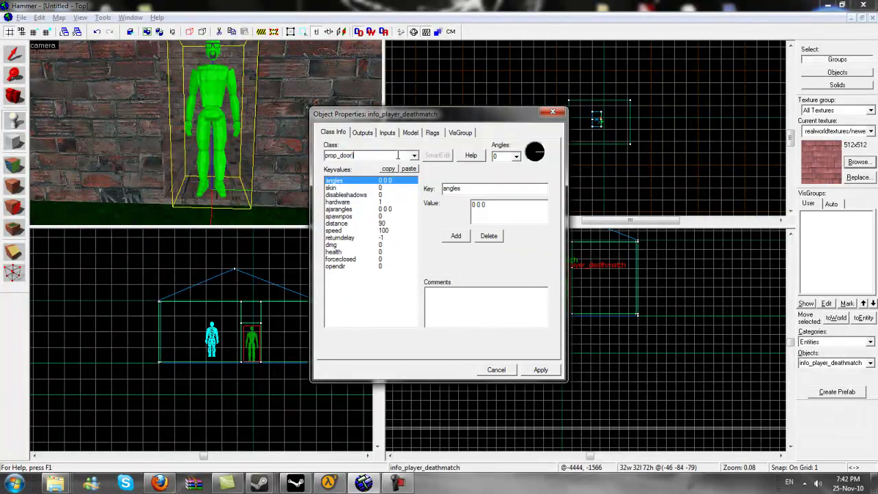
text(_rotating)
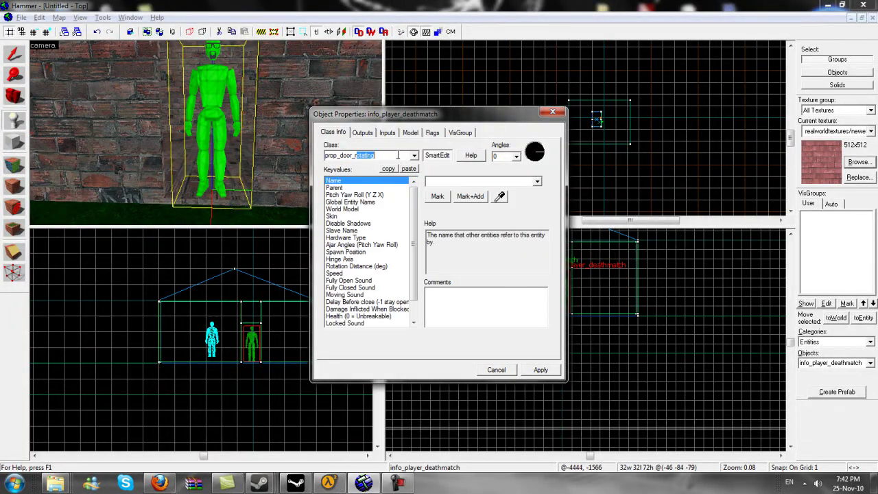
click(540, 370)
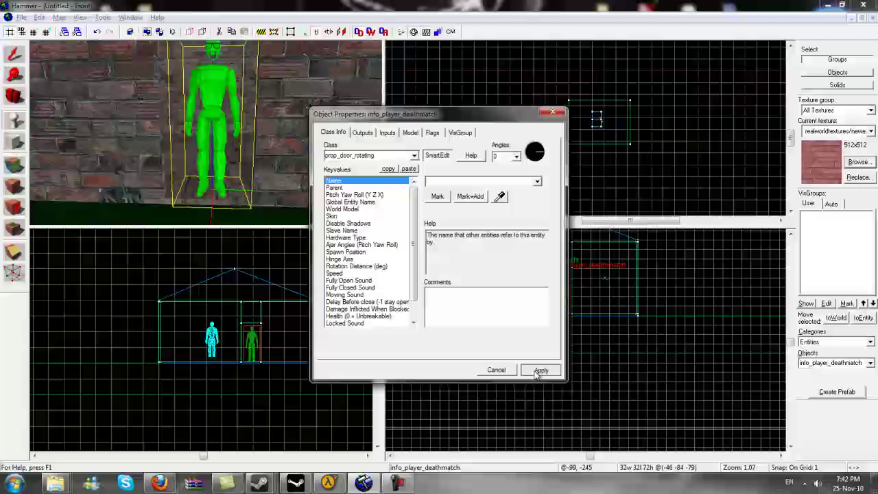
Open the model browser for the door entity's World Model, with the model list filtered by "door".
click(354, 203)
click(346, 210)
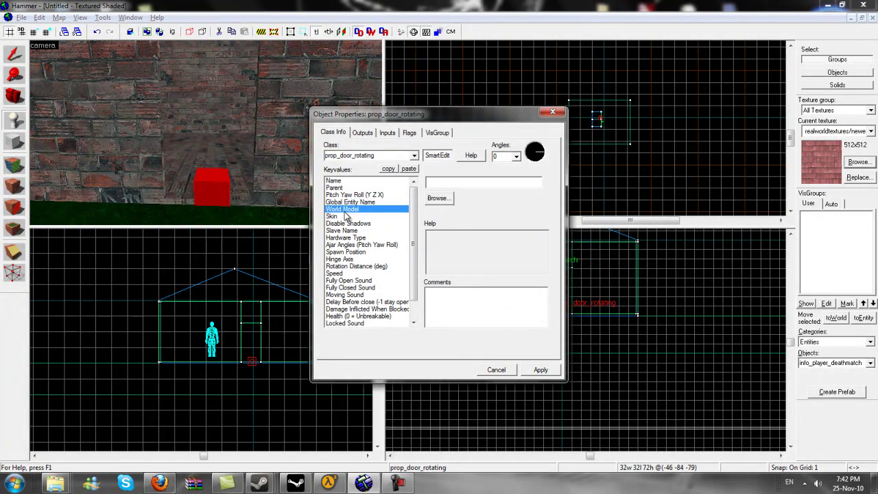
click(439, 199)
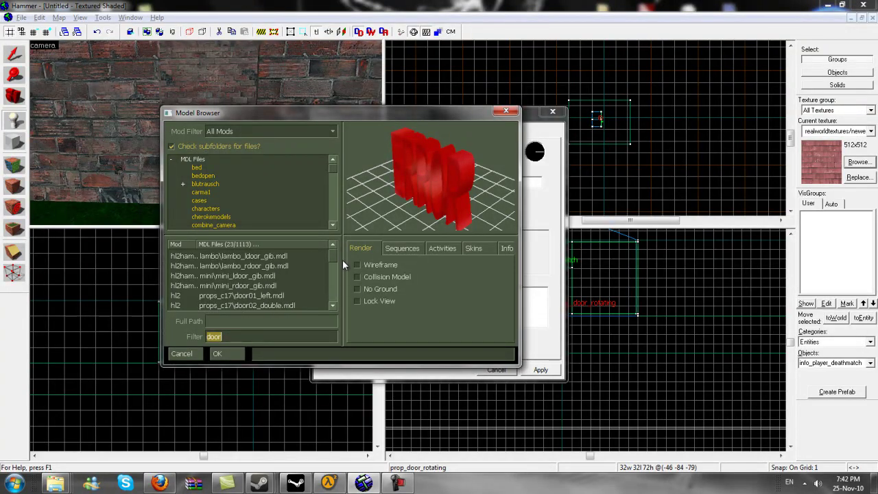
Preview the filtered door models and select props_c17\door01_left.mdl as the door entity's world model.
click(267, 286)
key(Down)
key(Down)
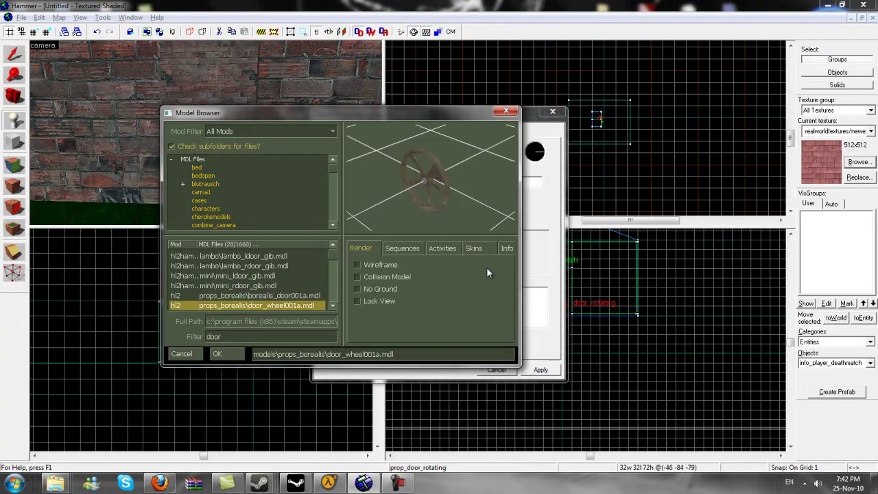
key(Up)
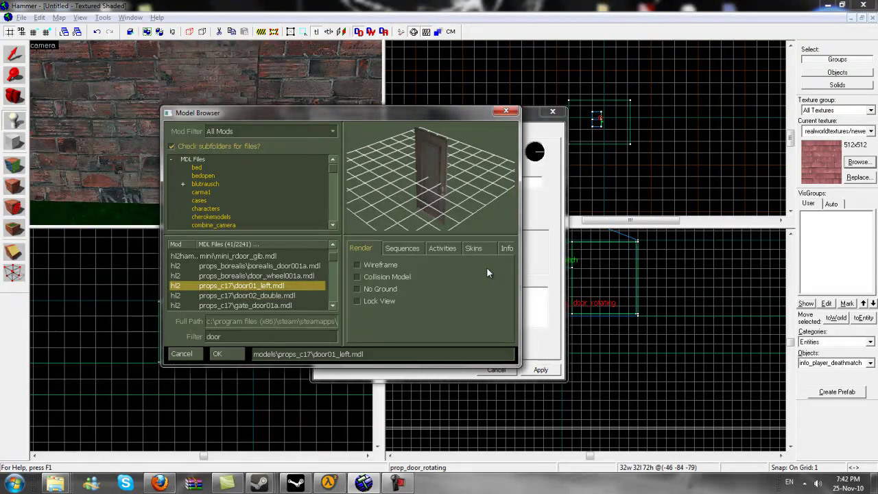
key(Down)
key(Down)
key(Down)
key(Down)
key(Down)
key(Down)
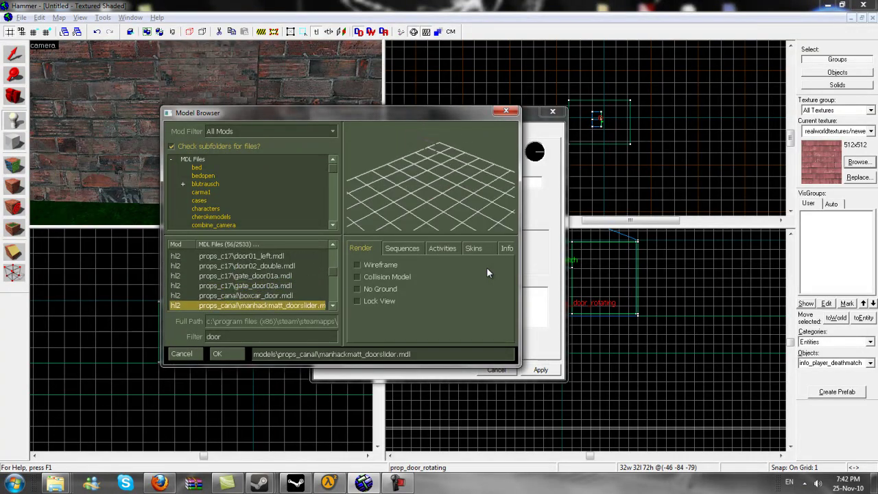
key(Up)
key(Up)
key(Up)
key(Up)
key(Up)
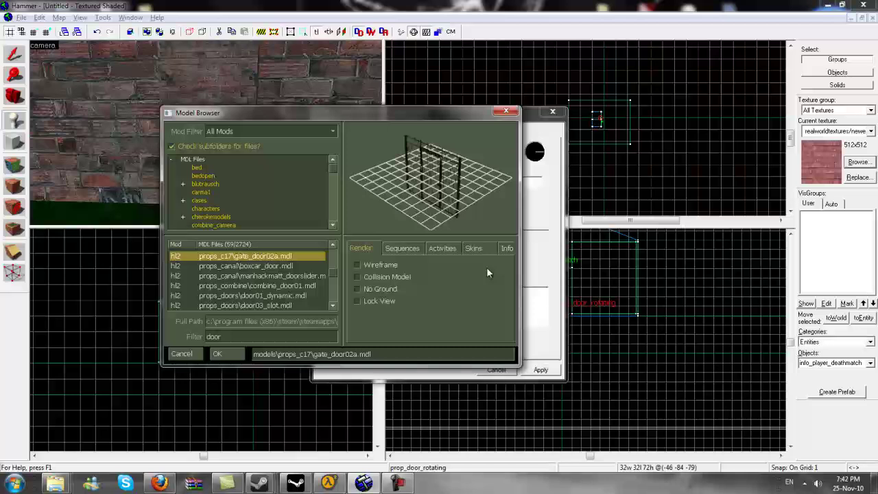
key(Up)
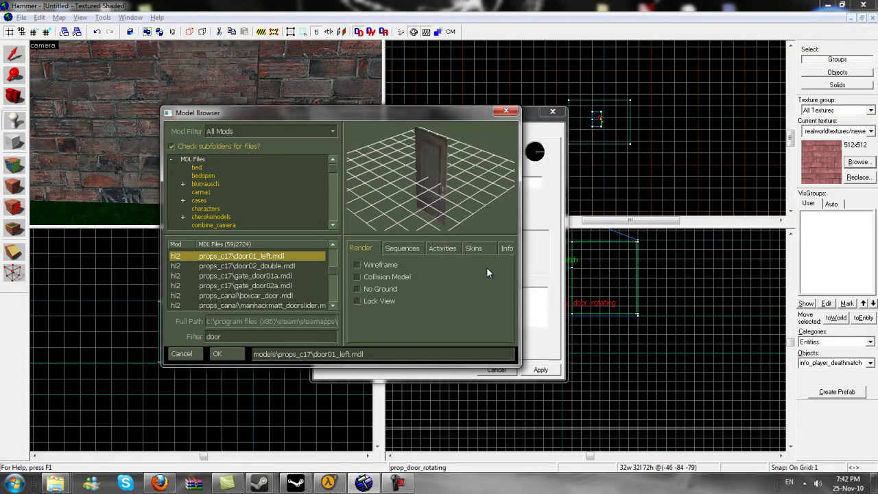
Choose skin13 for the door model, accept the model choice, and apply the changes to the prop_door_rotating entity.
click(485, 250)
click(370, 317)
scroll(391, 319, down, 2)
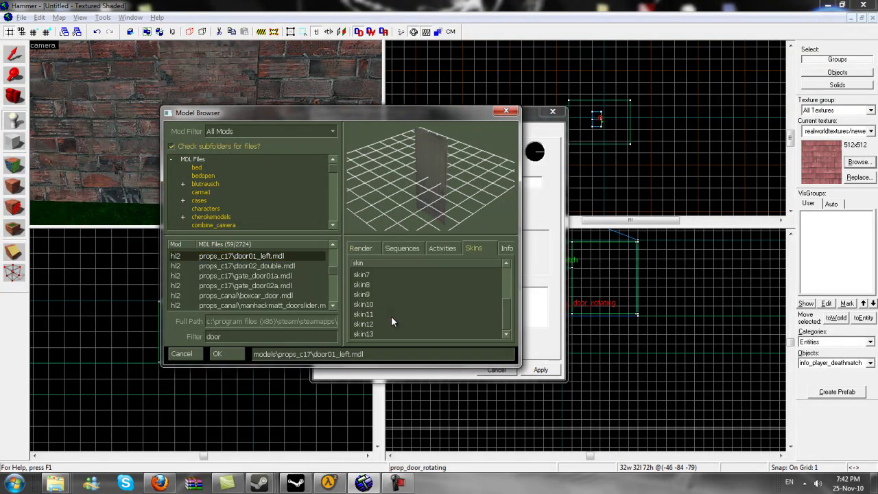
click(389, 324)
click(380, 334)
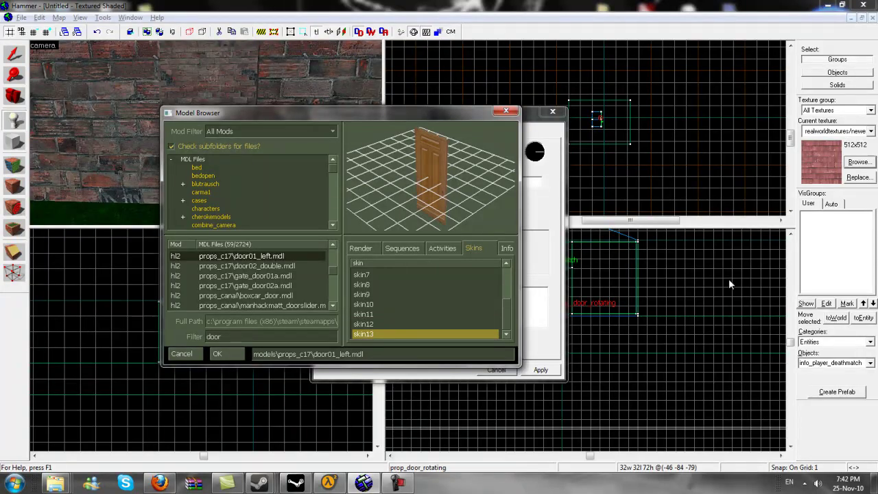
click(218, 354)
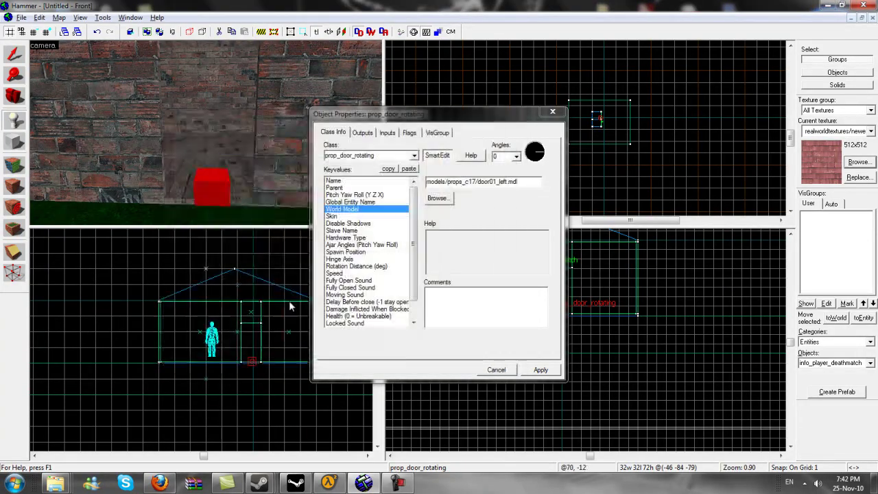
click(538, 370)
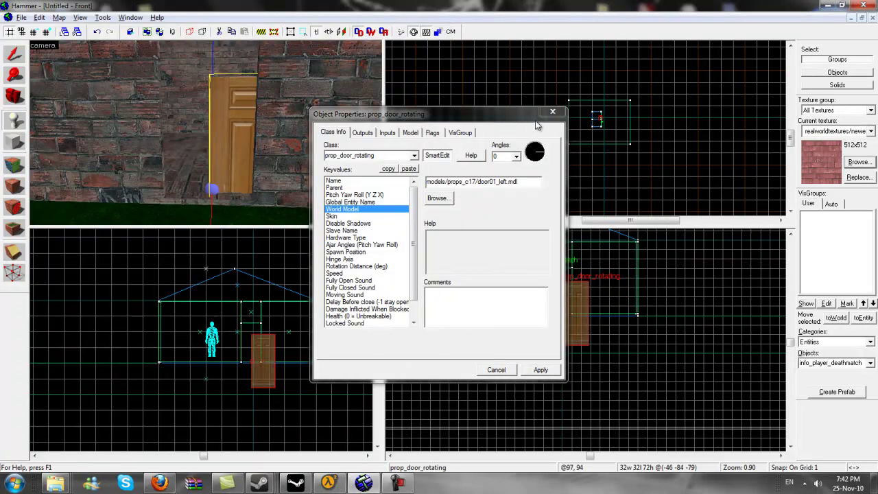
click(552, 111)
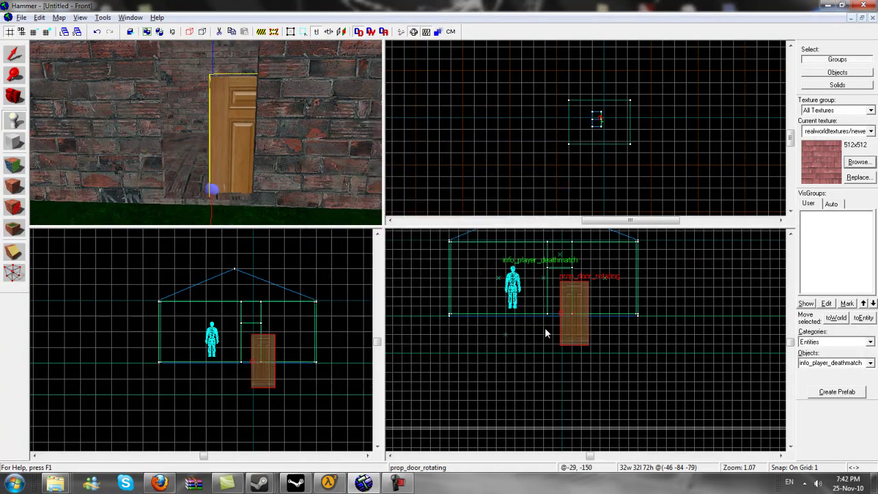
Move the door up and sideways into the opening in the front wall, with its base near floor level.
click(15, 56)
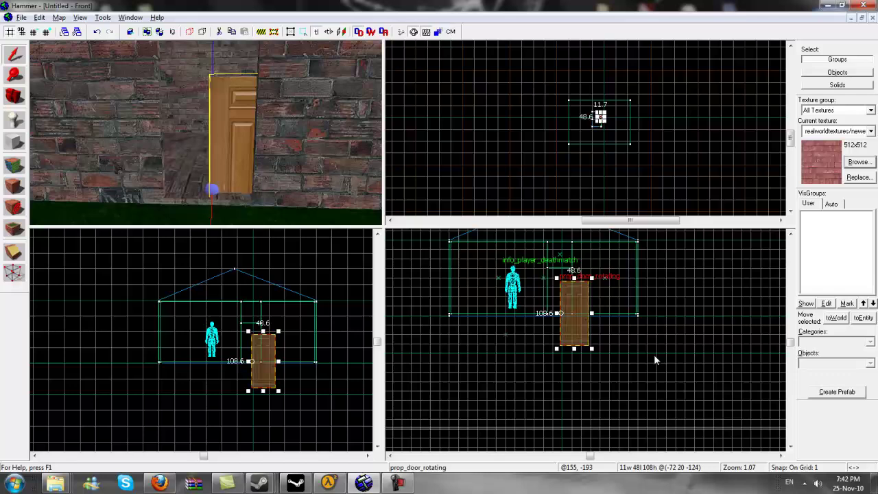
drag(584, 323, 571, 291)
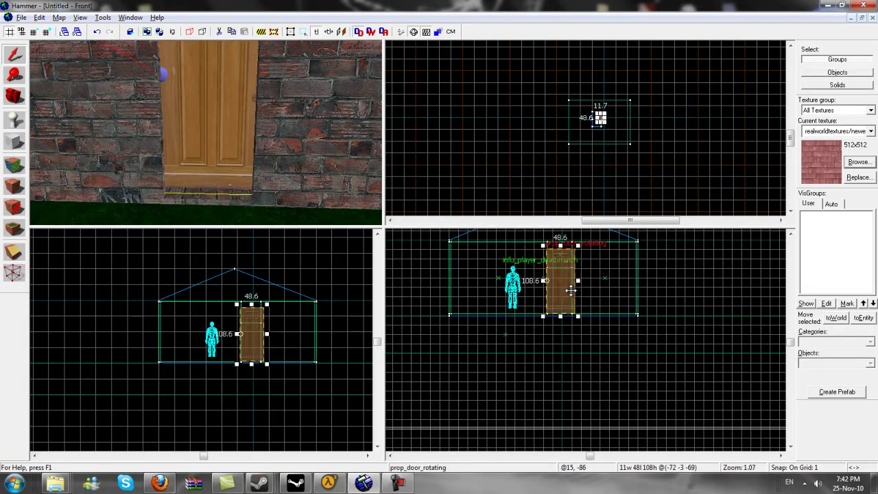
scroll(195, 100, down, 3)
click(207, 93)
scroll(216, 180, up, 3)
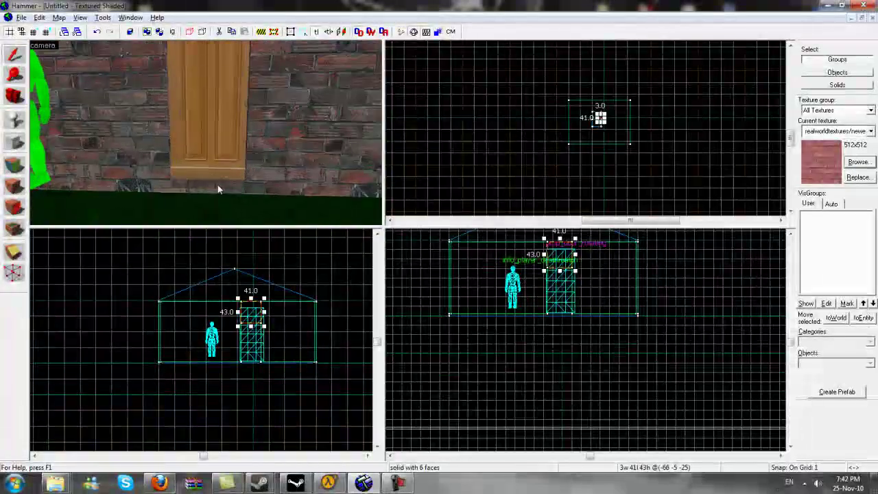
scroll(218, 184, down, 3)
click(213, 136)
scroll(220, 209, up, 3)
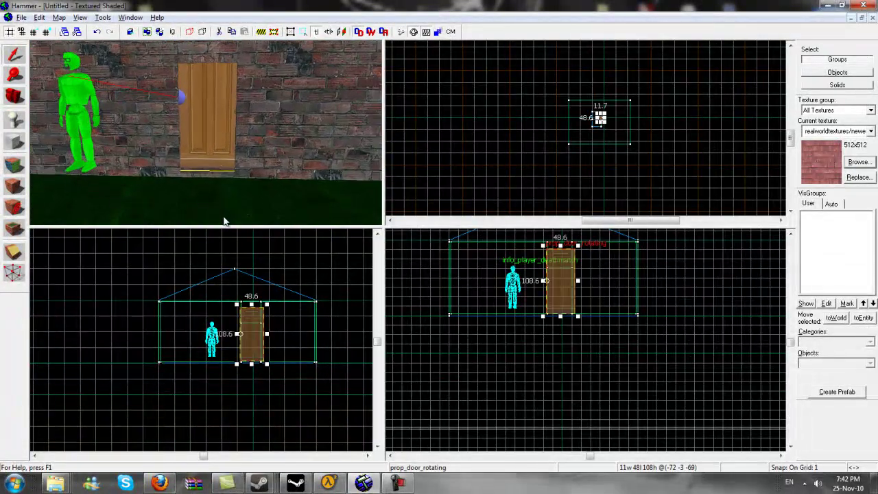
Nudge the door 1 unit along the front wall and 2 units down toward the ground.
scroll(249, 370, up, 4)
scroll(248, 325, up, 5)
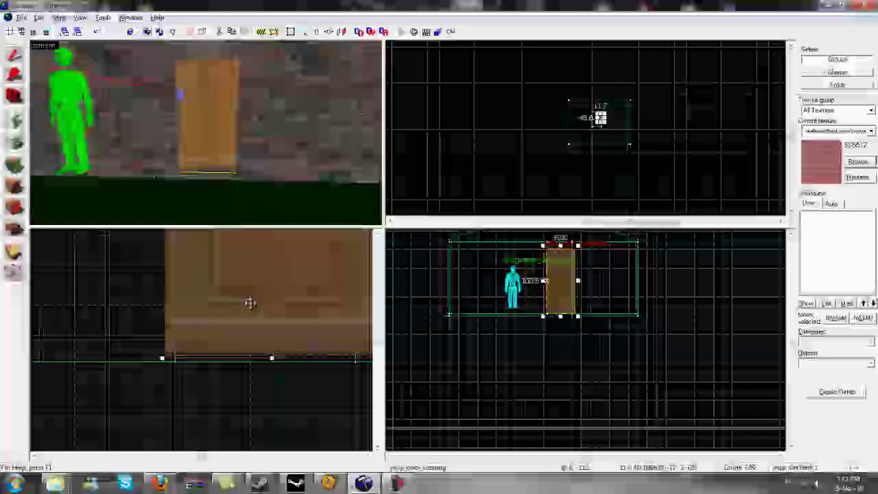
drag(249, 302, 255, 308)
scroll(255, 309, down, 6)
scroll(286, 287, down, 8)
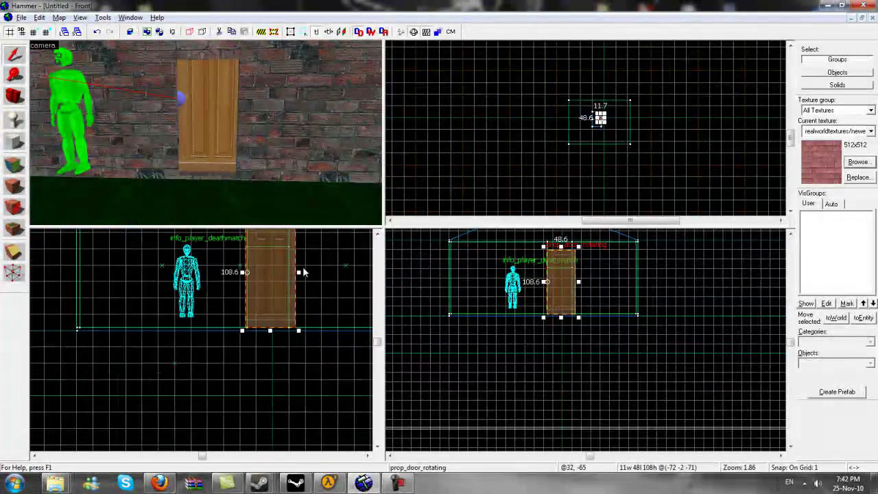
scroll(305, 235, up, 10)
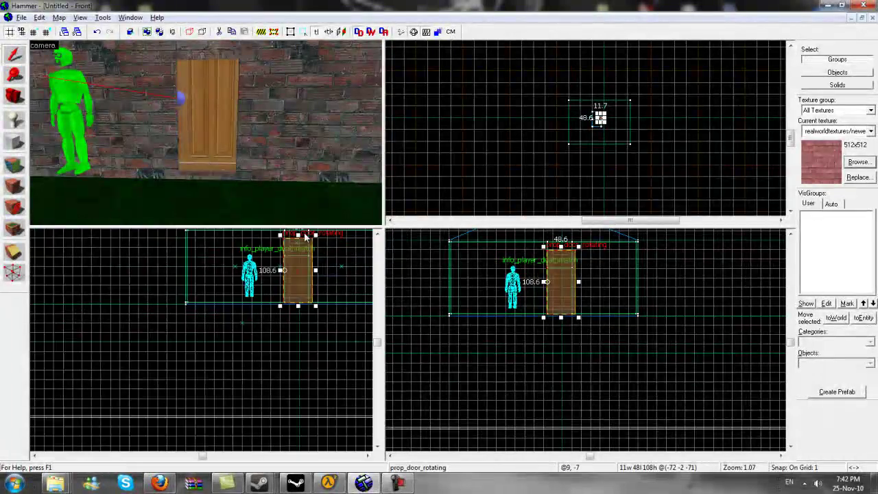
Shorten the front wall section behind the player spawn to 166 units so its end lines up with the door's hinge edge.
click(166, 112)
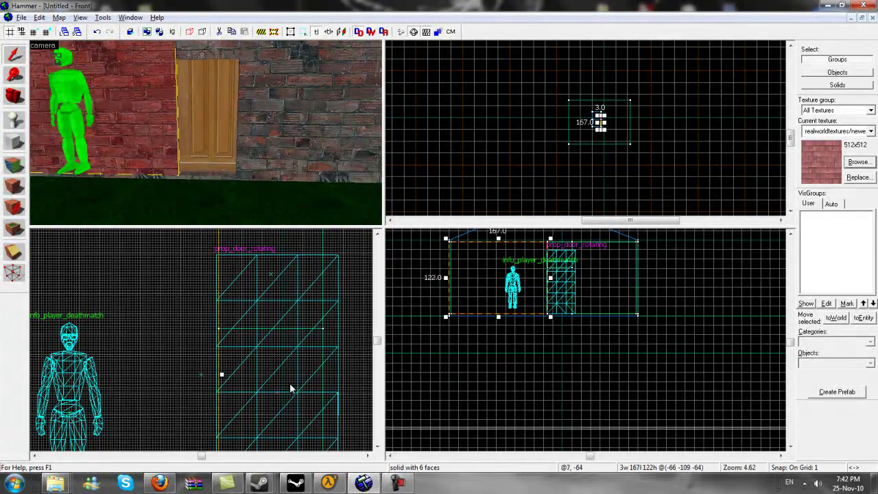
scroll(221, 377, up, 4)
scroll(226, 369, down, 8)
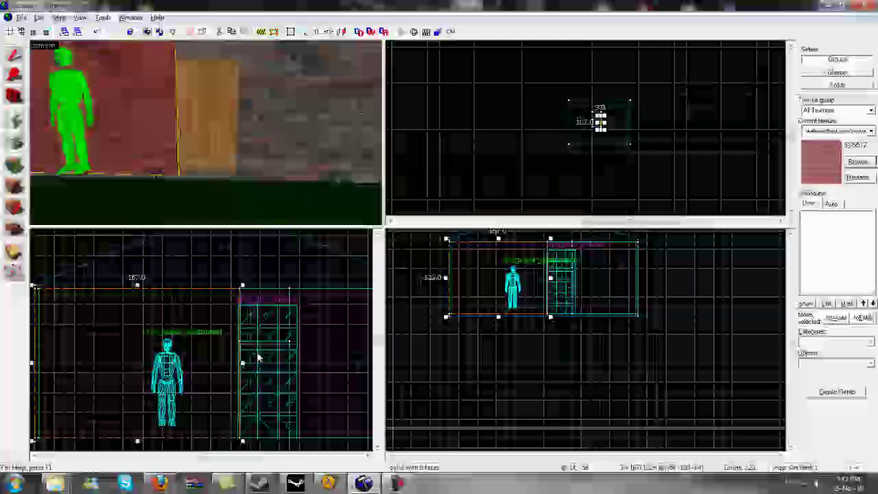
scroll(269, 339, up, 6)
scroll(269, 339, down, 5)
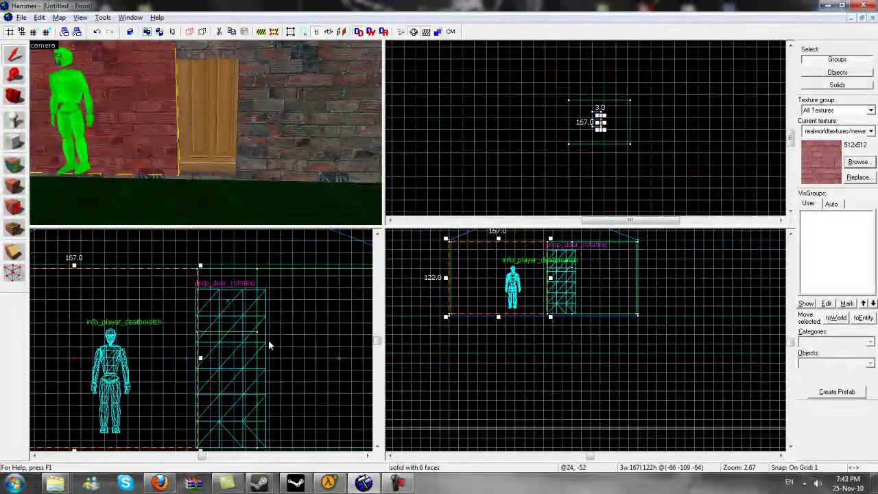
scroll(192, 367, up, 8)
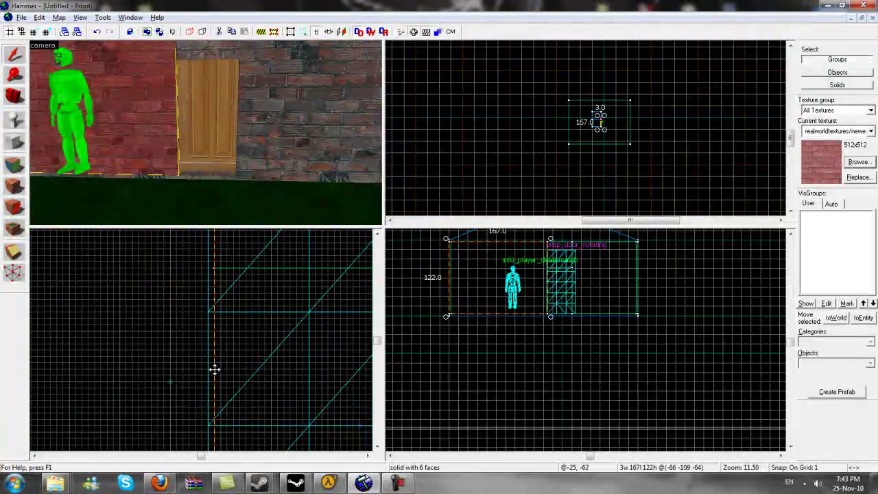
scroll(250, 326, down, 8)
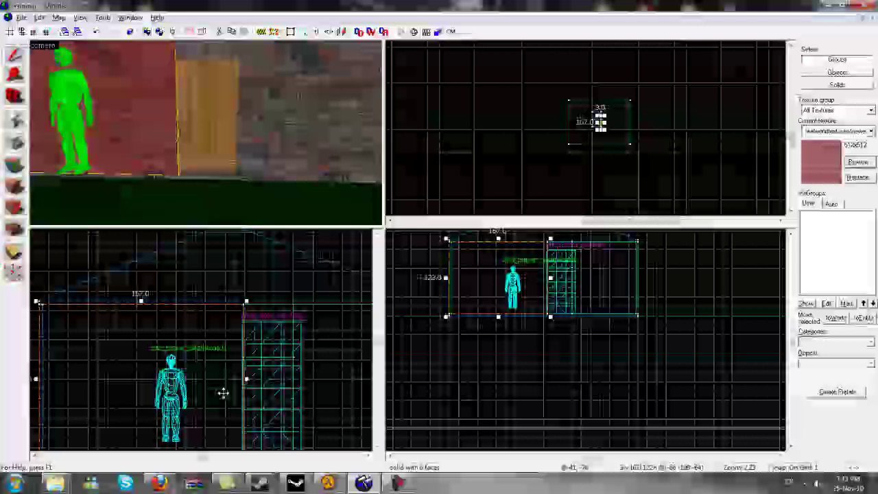
scroll(222, 391, up, 10)
scroll(207, 344, up, 3)
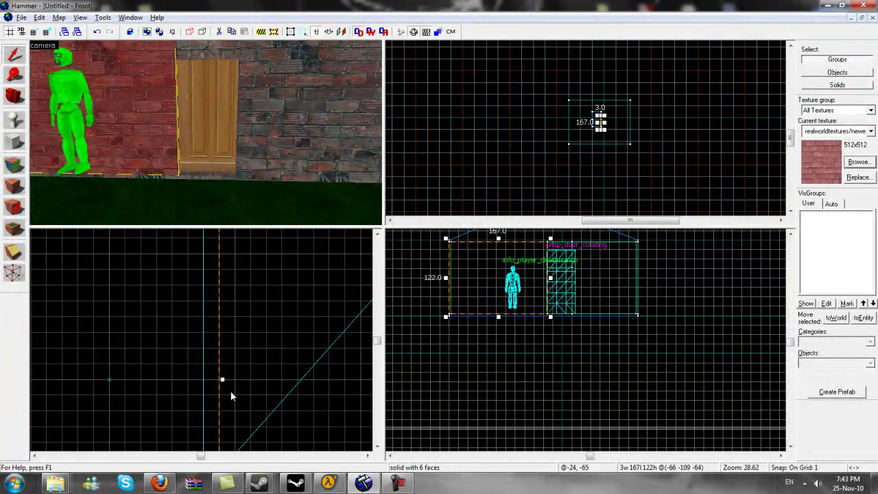
drag(221, 381, 209, 378)
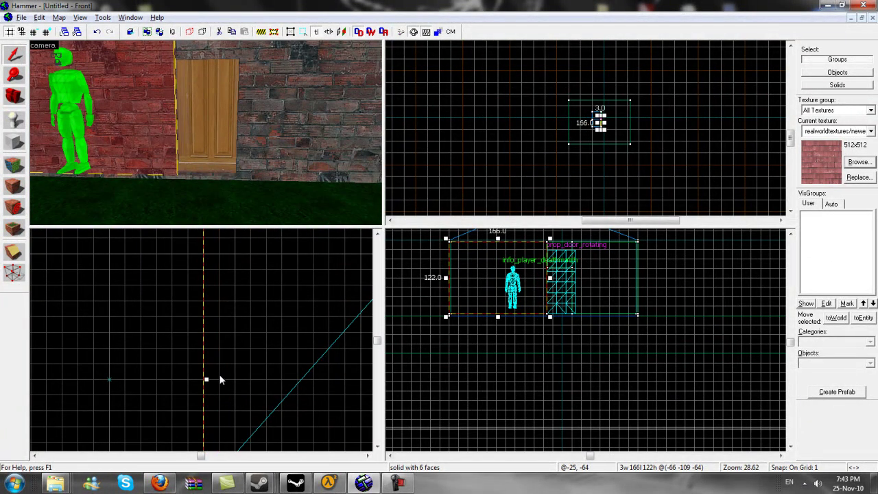
scroll(220, 380, down, 12)
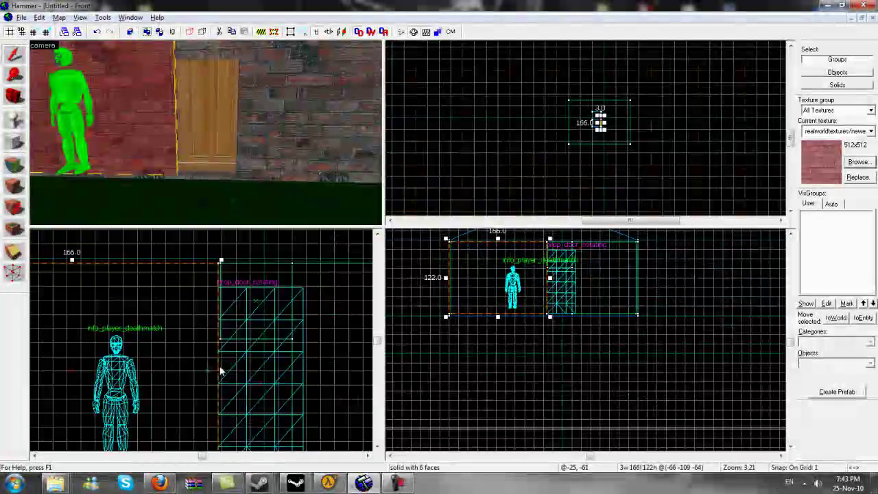
Resize the front wall section on the door's opening side to 106 units so it meets the door's edge.
click(292, 108)
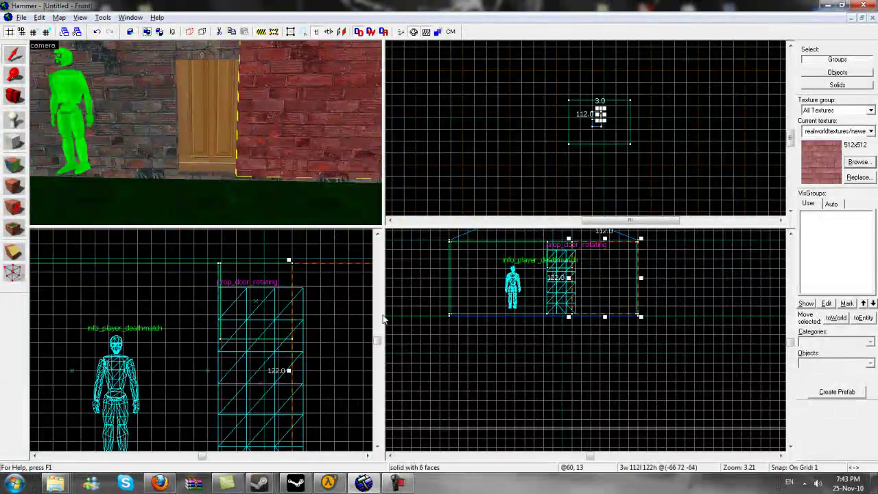
drag(292, 371, 304, 372)
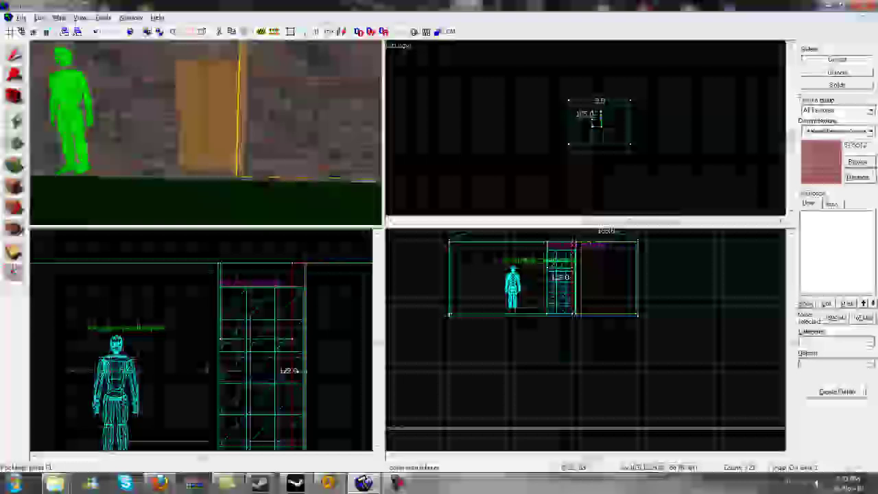
scroll(305, 376, up, 5)
scroll(305, 376, up, 10)
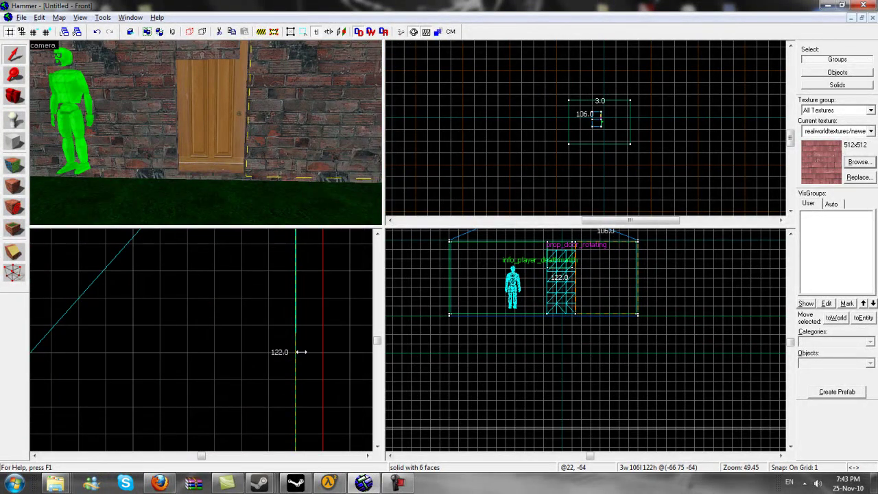
drag(321, 352, 300, 351)
Reduce the wall block above the door to 14 units high so its lower edge meets the door's top.
click(234, 105)
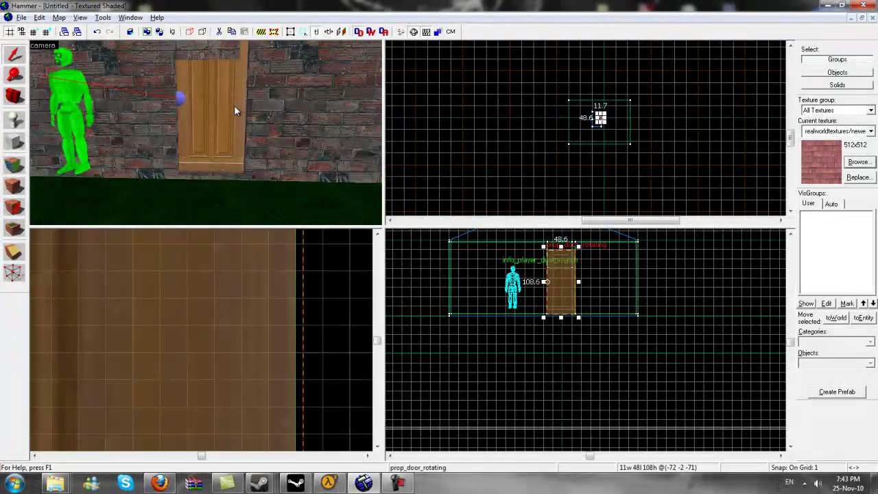
scroll(191, 174, down, 5)
click(212, 103)
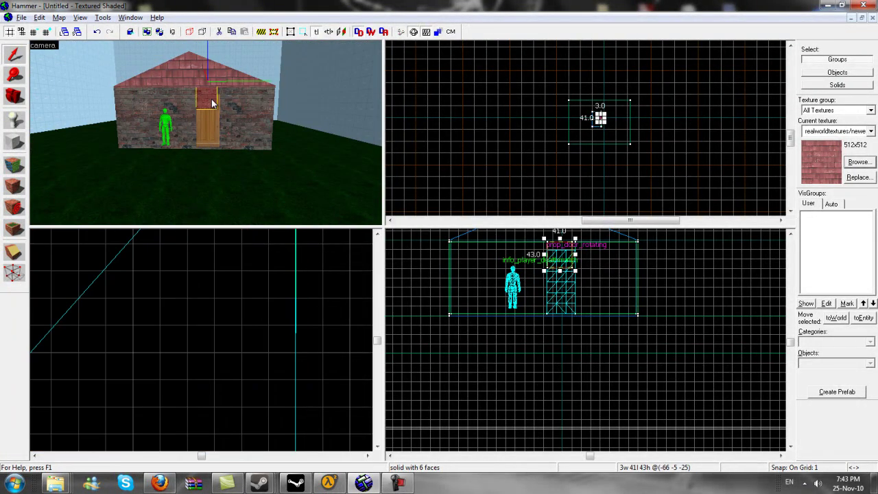
scroll(258, 322, down, 6)
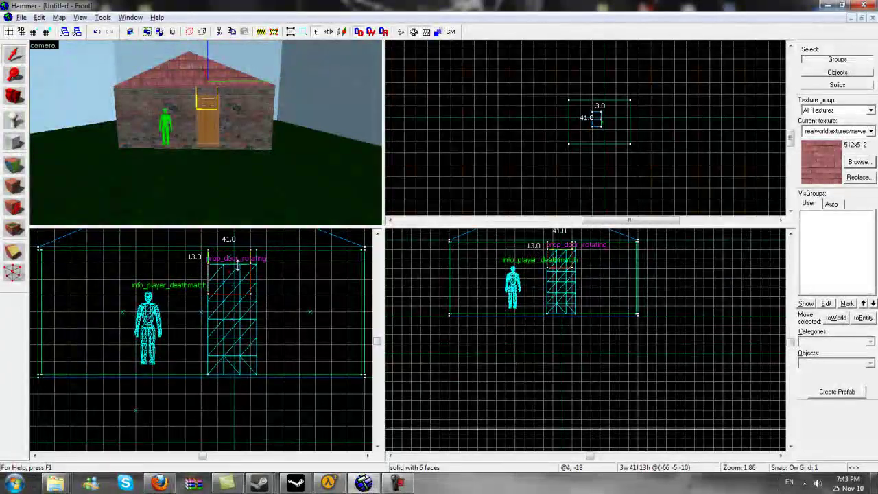
scroll(237, 264, up, 10)
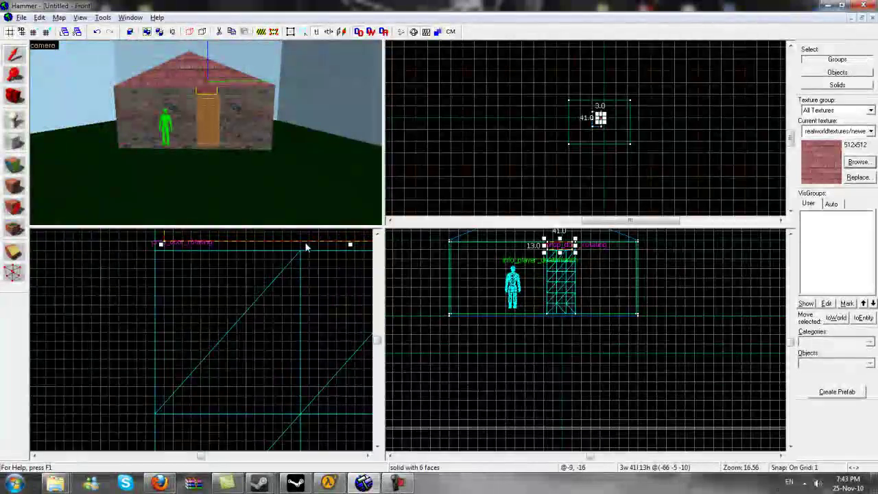
scroll(352, 253, down, 6)
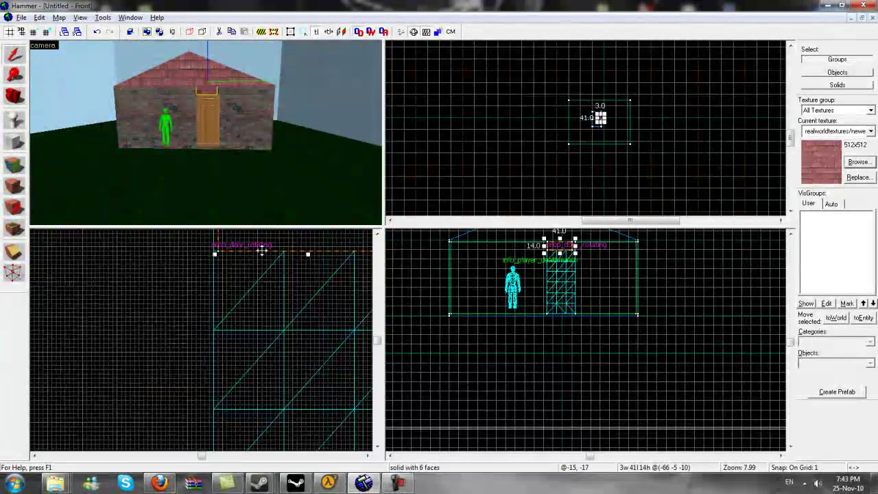
Bring the 3D camera close to the wall block above the door to inspect its fit.
scroll(209, 72, up, 3)
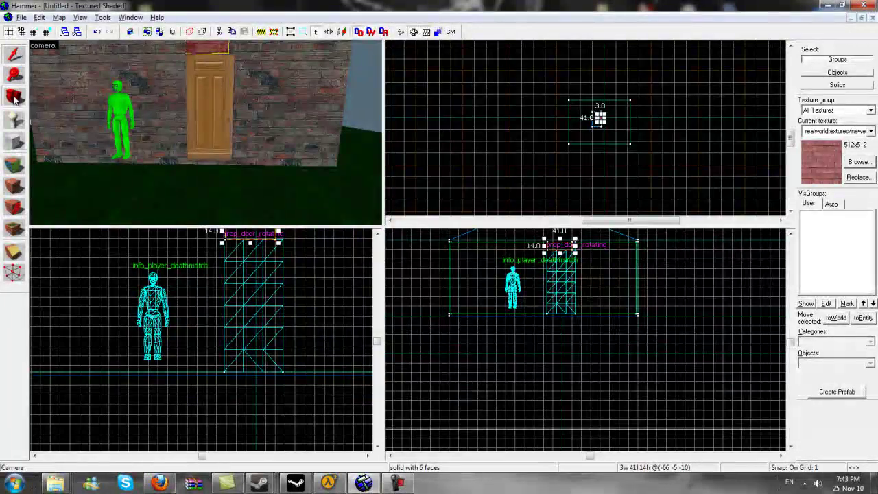
click(13, 96)
drag(137, 165, 205, 133)
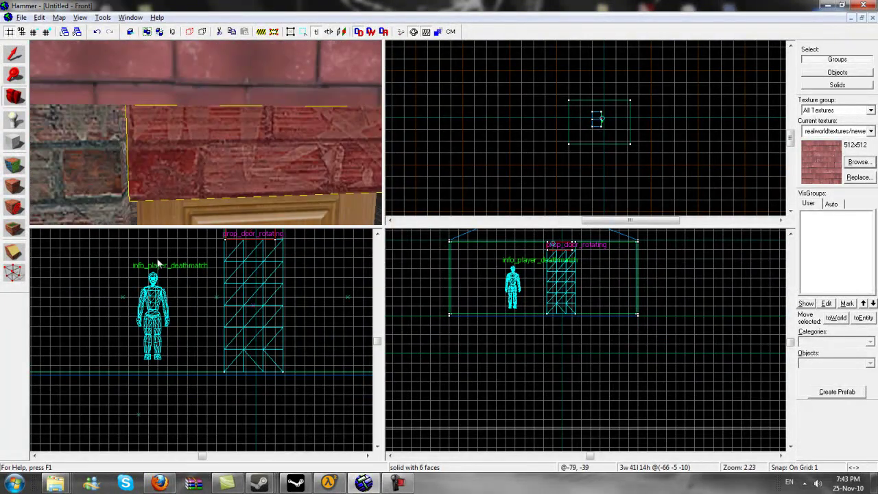
Widen the wall block above the door to 48 units so both ends meet the front wall sections.
scroll(223, 257, down, 4)
key(ctrl+e)
scroll(185, 317, up, 3)
scroll(182, 331, up, 10)
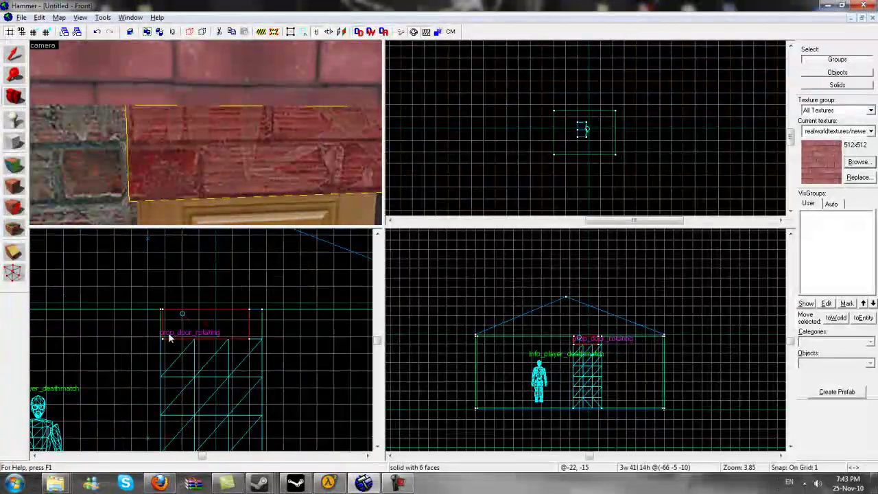
click(15, 54)
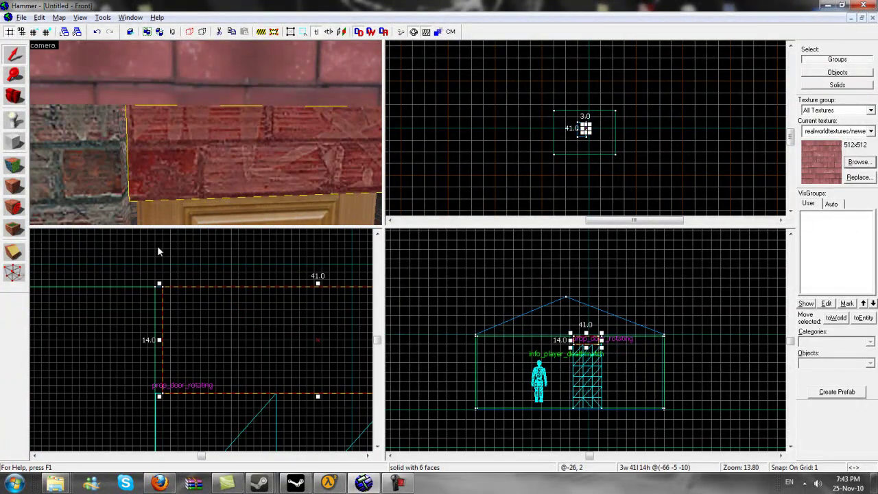
drag(160, 339, 150, 340)
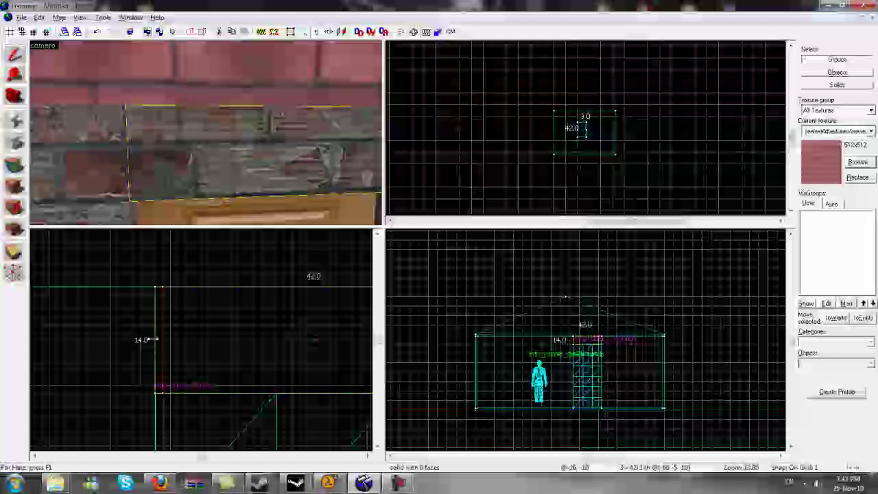
scroll(201, 288, down, 7)
scroll(315, 340, up, 7)
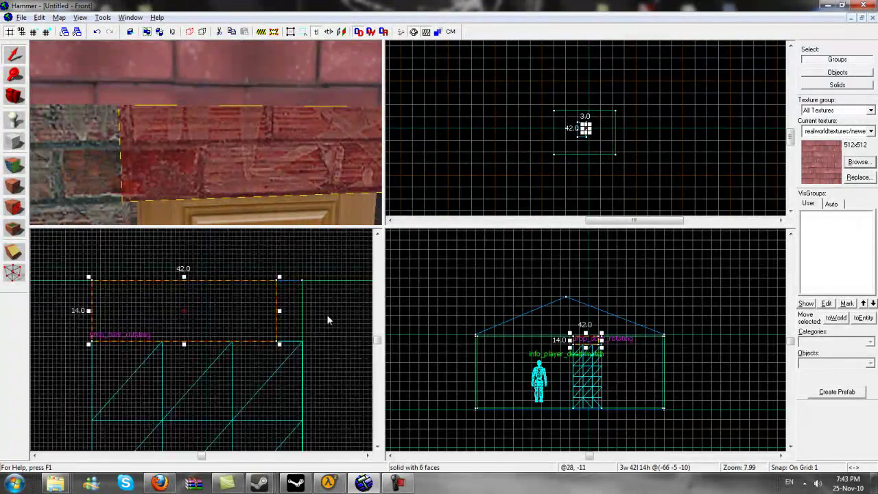
drag(280, 316, 302, 315)
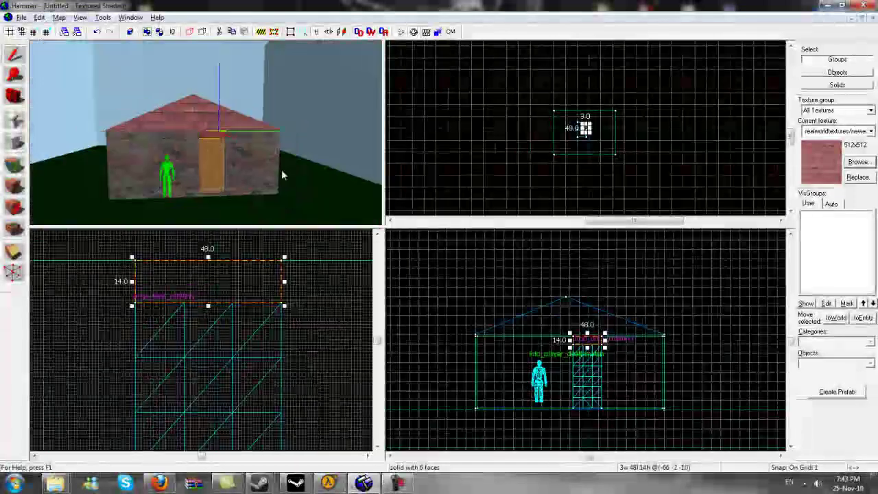
Move the rotating door from in front of the house back into the opening, within the front wall's thickness.
scroll(278, 175, down, 3)
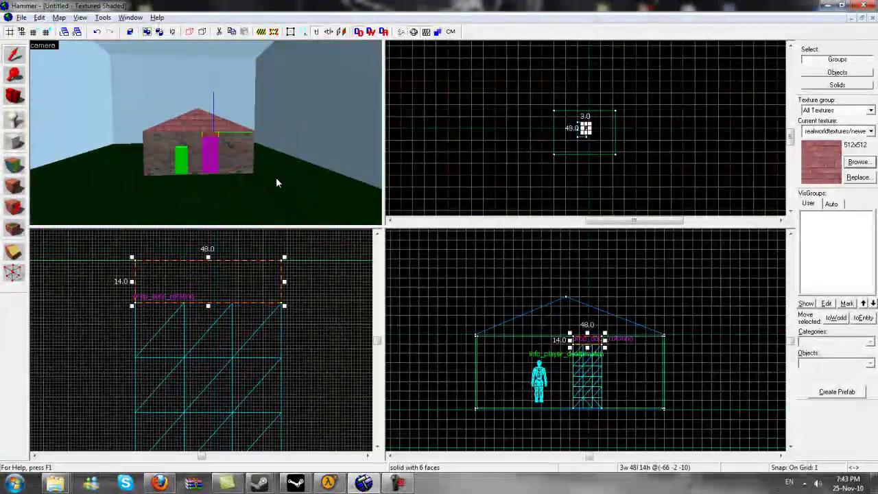
scroll(269, 176, up, 2)
click(15, 96)
drag(193, 133, 207, 133)
key(w)
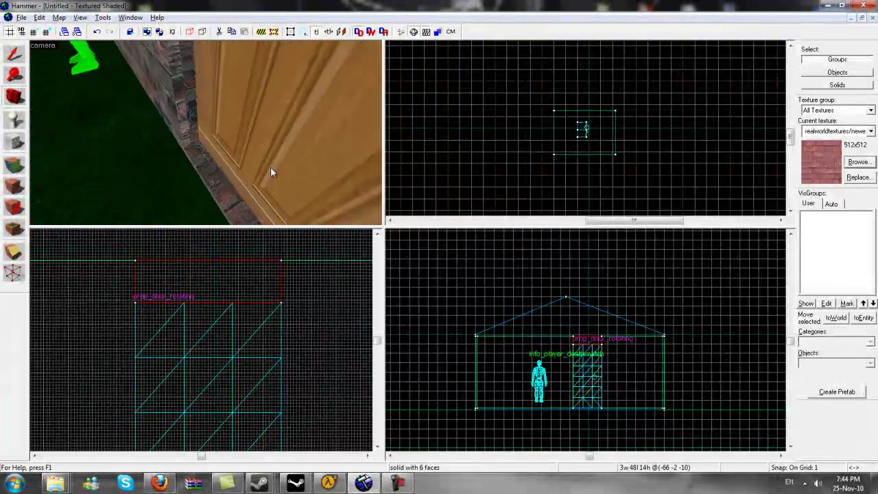
scroll(613, 151, down, 2)
scroll(596, 135, up, 11)
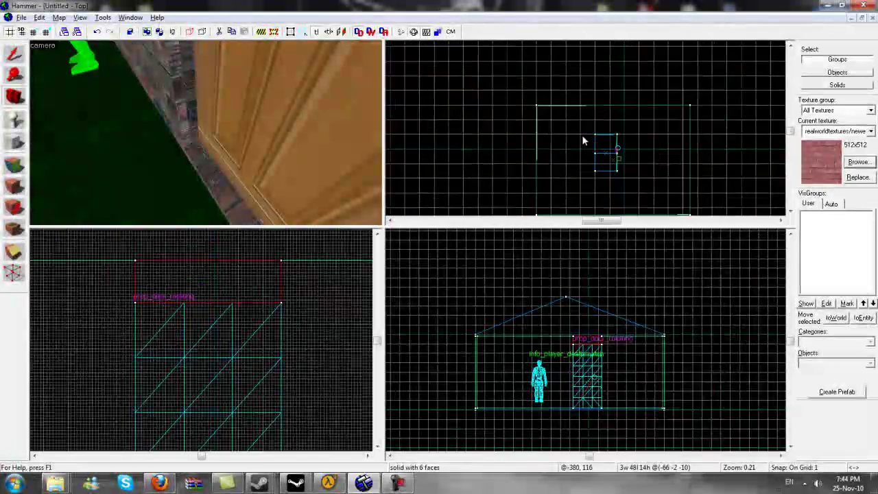
scroll(604, 154, up, 10)
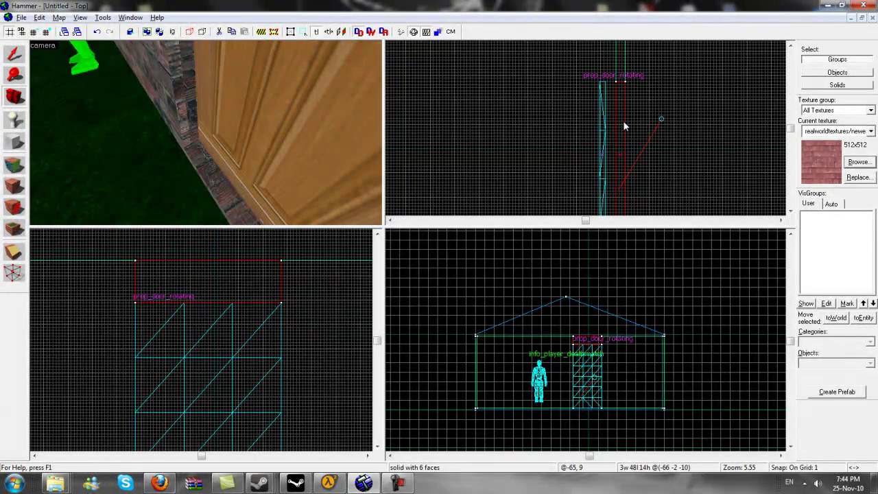
click(219, 89)
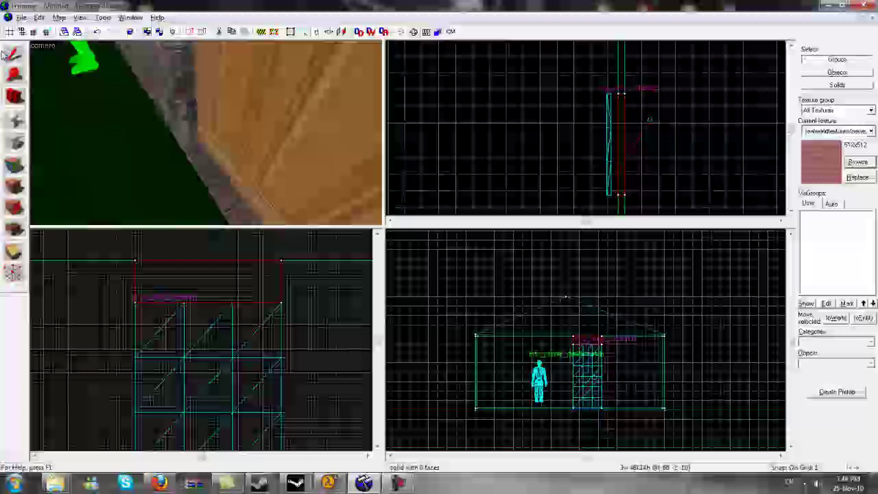
scroll(622, 127, up, 9)
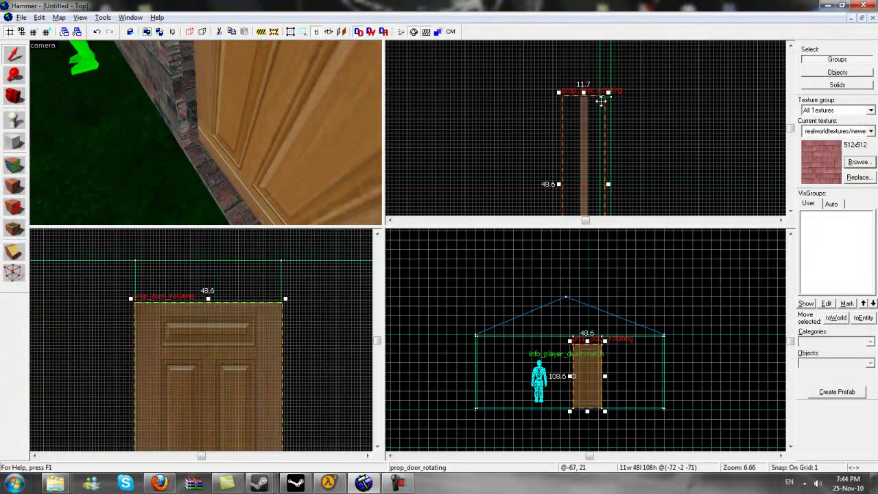
drag(583, 108, 662, 122)
scroll(664, 104, down, 4)
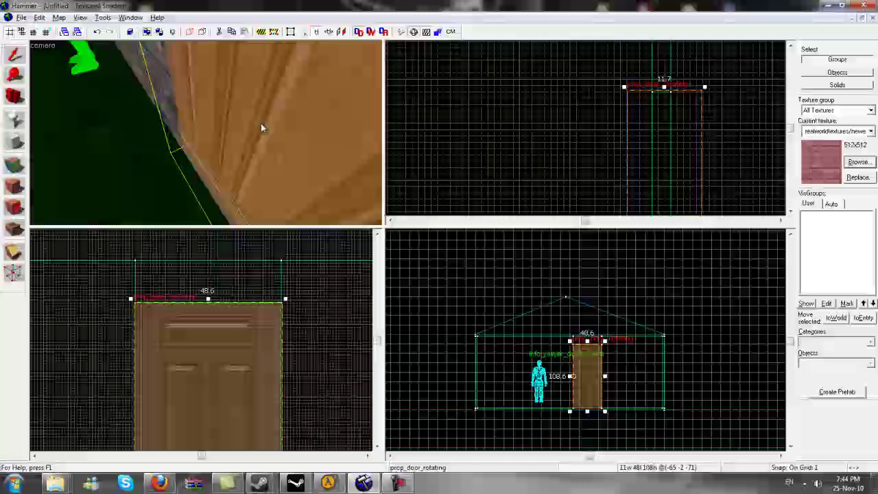
Nudge the door 1 unit toward the front wall's outer face and check its fit from outside and inside.
drag(682, 143, 677, 143)
scroll(284, 129, down, 5)
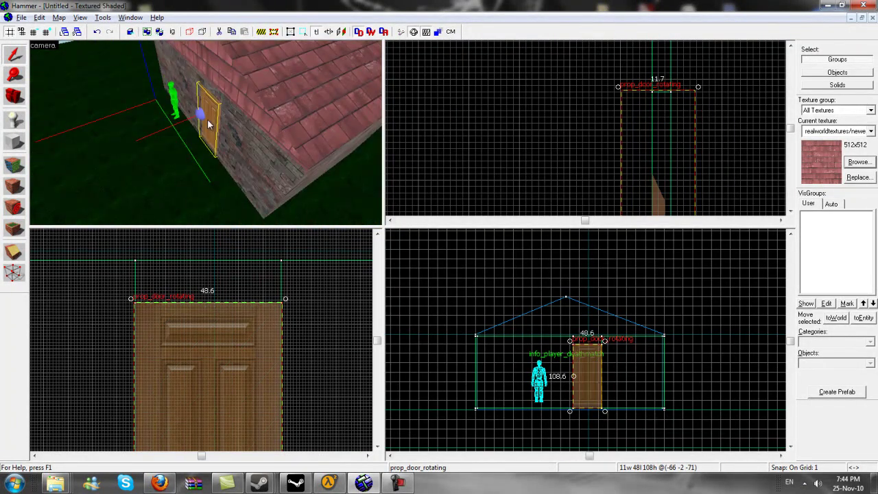
click(14, 96)
drag(206, 137, 207, 133)
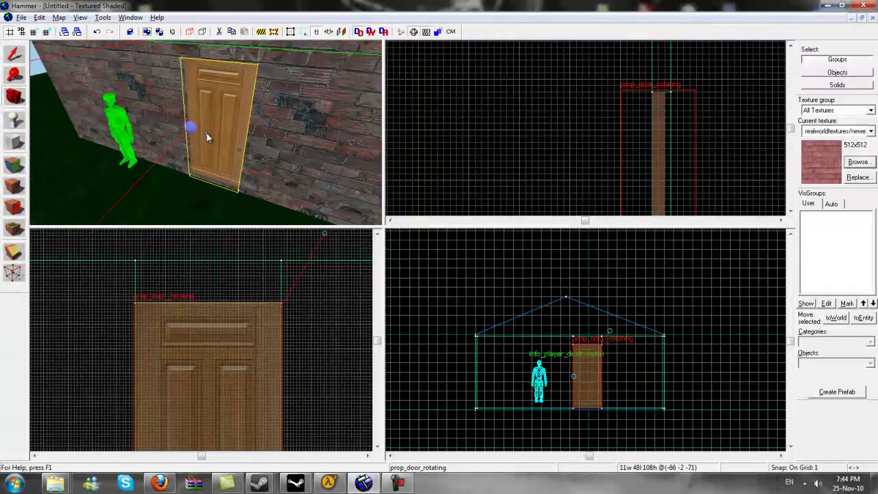
right_drag(207, 133, 206, 131)
drag(206, 131, 207, 133)
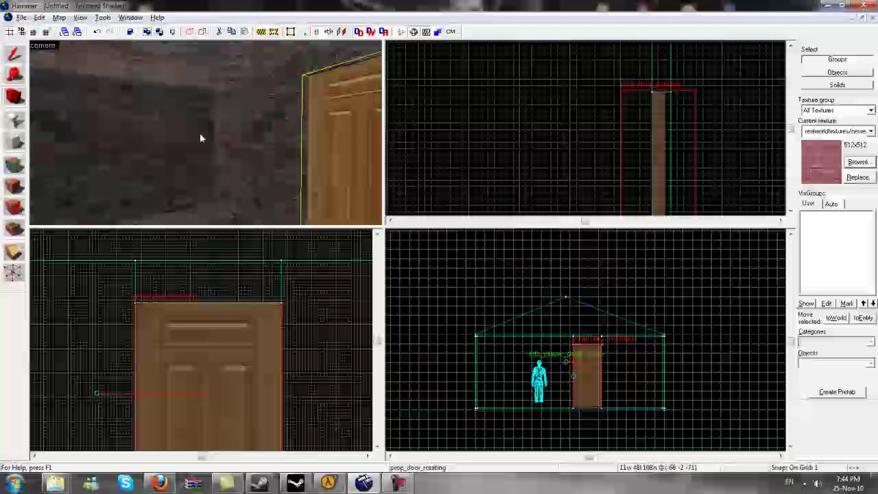
Filter the textures by "carpet" and make highrise/se1_carpet_office_floor_02 the current texture.
click(15, 165)
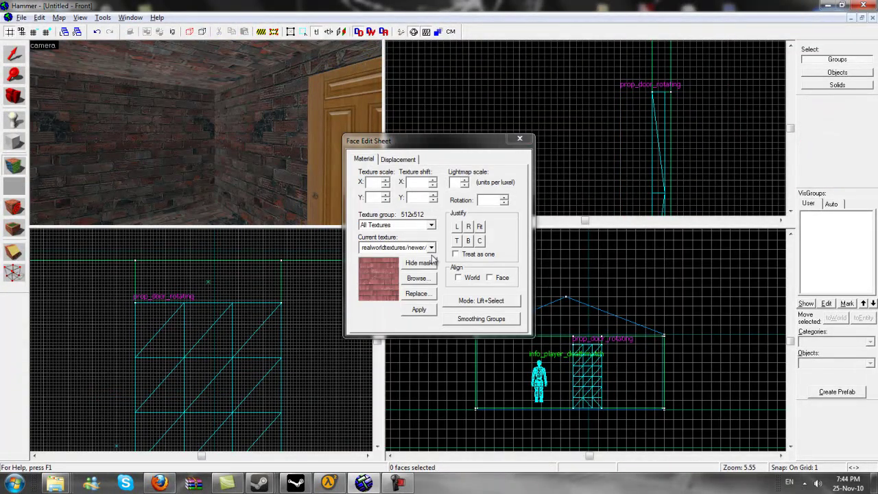
click(414, 278)
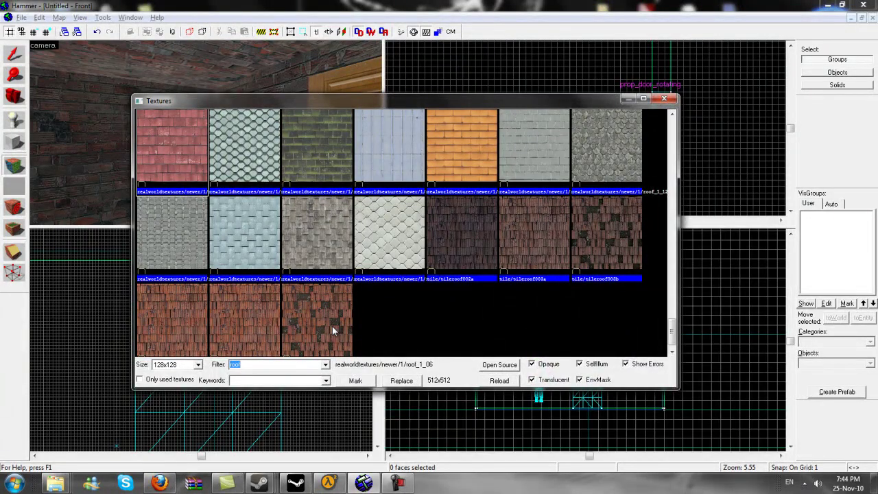
text(carpe)
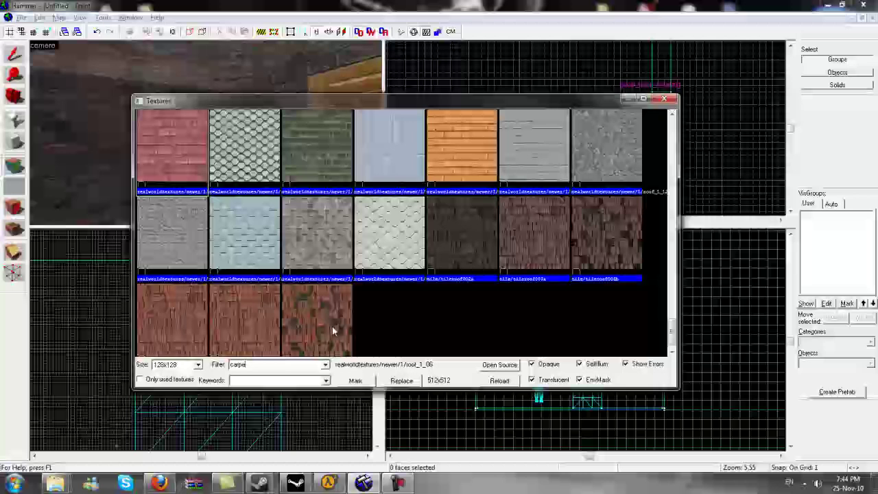
text(t)
double_click(187, 124)
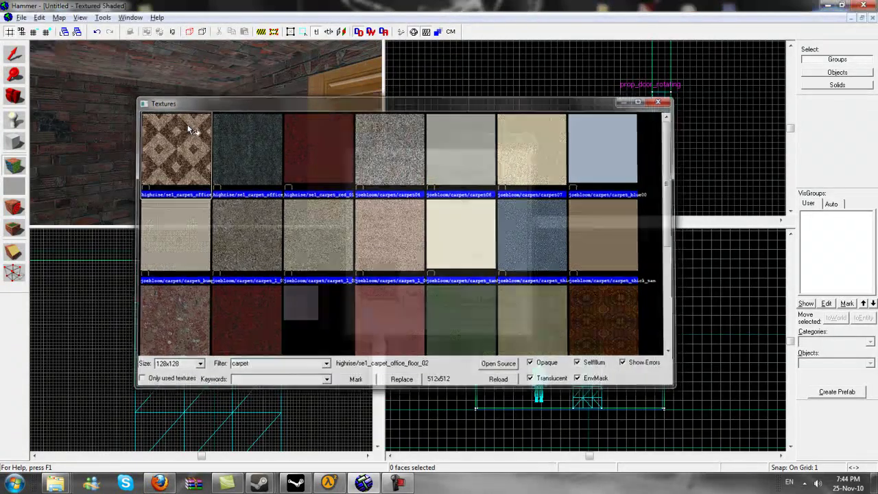
Apply the patterned carpet texture to the floor inside the house.
click(11, 99)
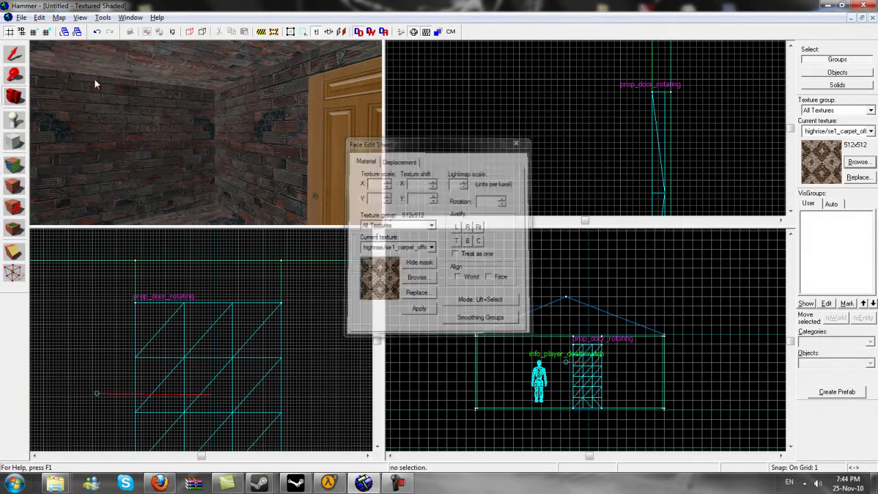
drag(94, 78, 206, 133)
click(13, 164)
right_click(186, 123)
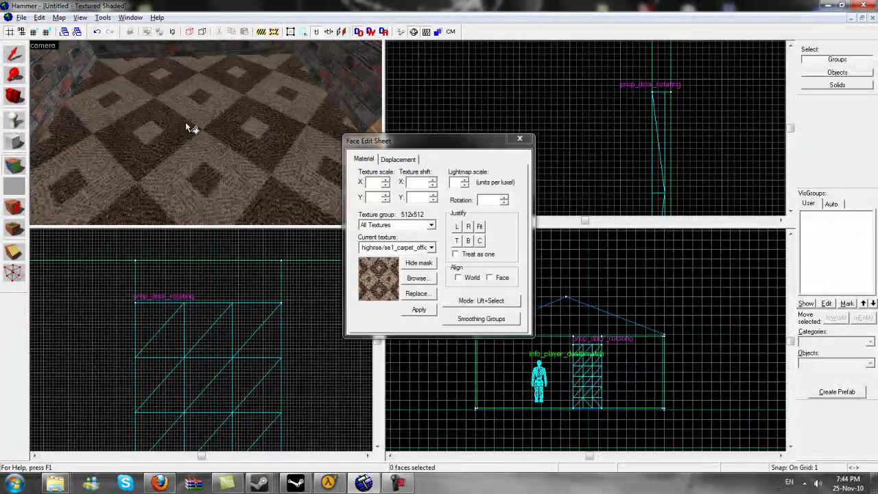
Filter the textures by "wallpaper" and make the striped plaster/wallpaper003a the current texture.
click(12, 92)
drag(206, 133, 201, 133)
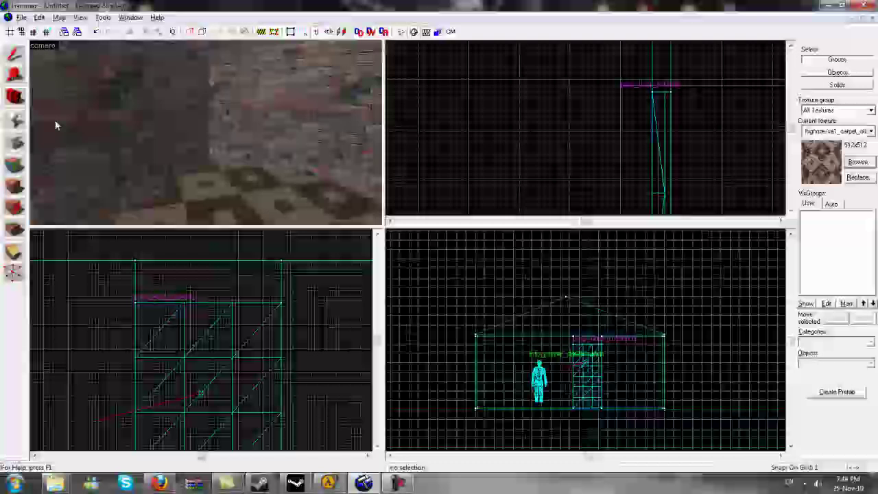
key(shift+a)
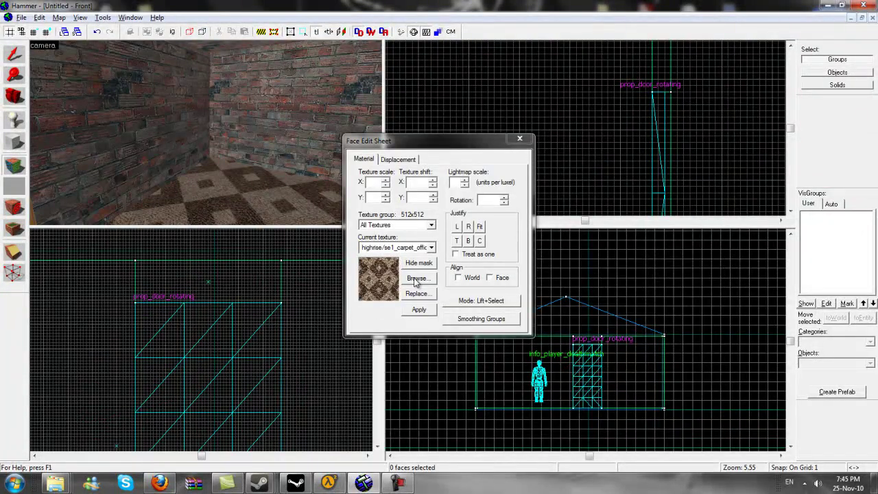
click(416, 279)
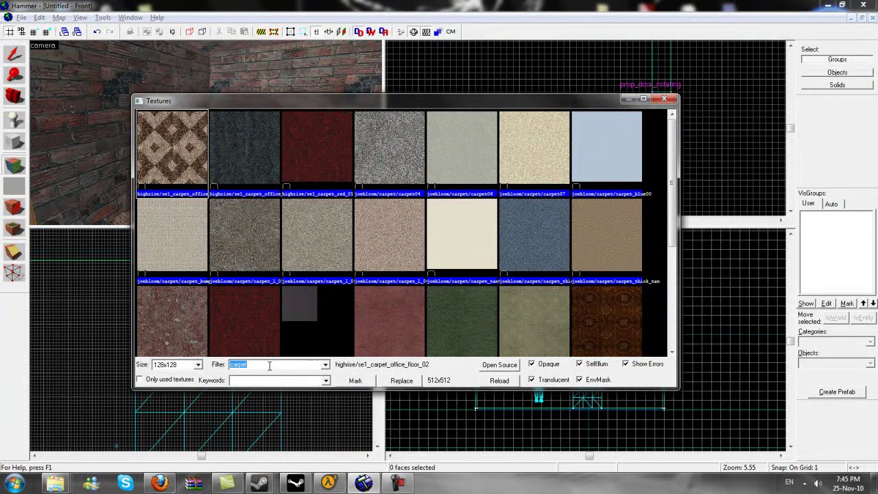
text(wa)
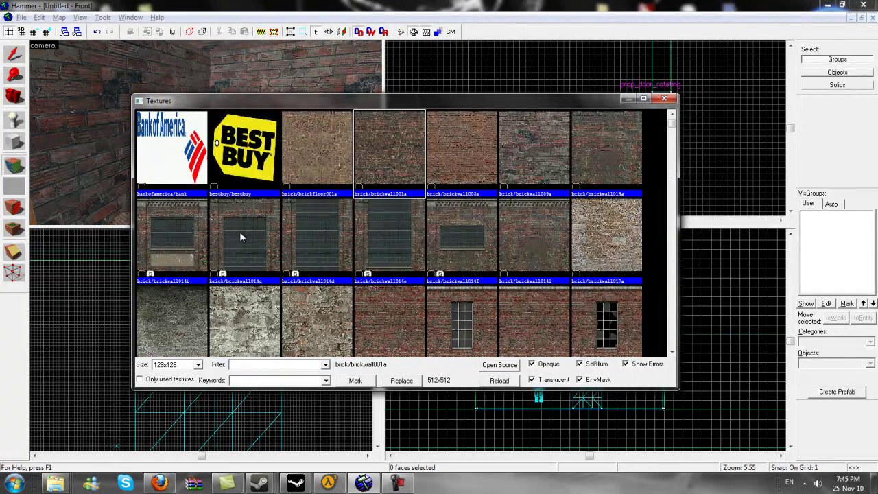
text(llpaper)
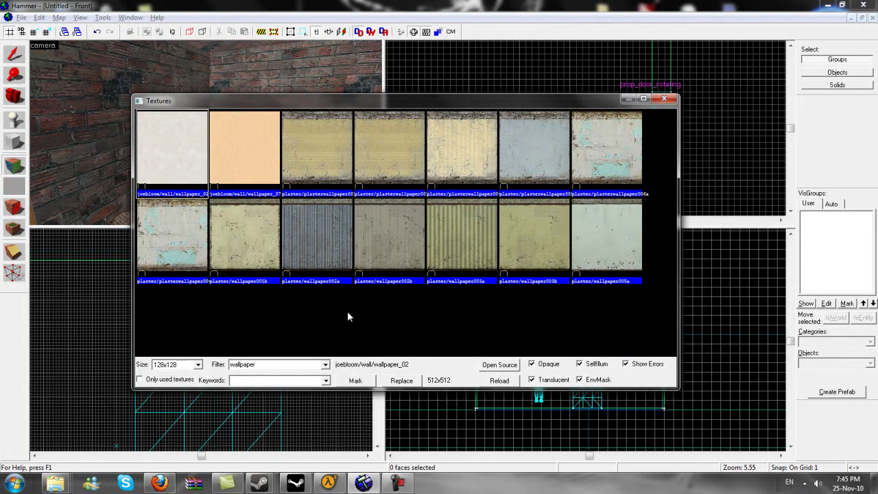
double_click(485, 235)
Apply the striped wallpaper to two adjoining interior walls and the inner face of one front wall section beside the door.
right_click(235, 143)
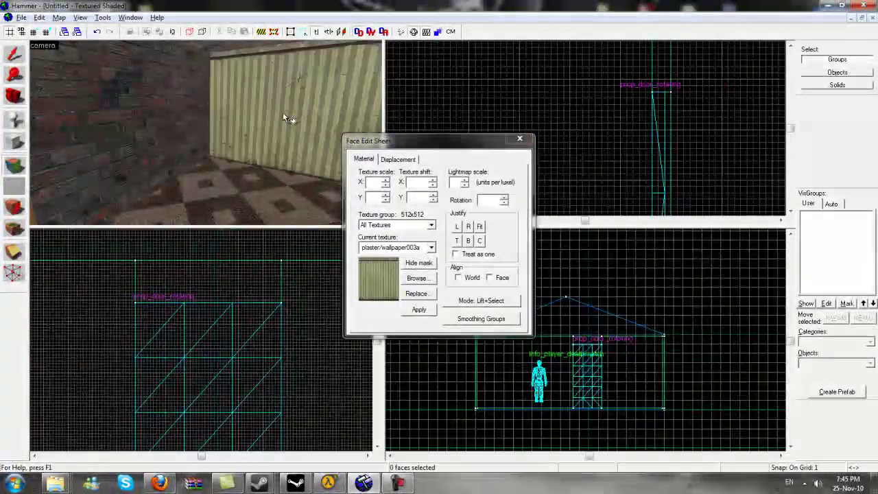
right_click(192, 118)
click(11, 95)
drag(206, 133, 207, 133)
scroll(205, 133, down, 1)
click(12, 166)
right_click(288, 129)
Apply the striped wallpaper to the remaining interior side wall of the house.
click(11, 97)
key(Right)
key(Right)
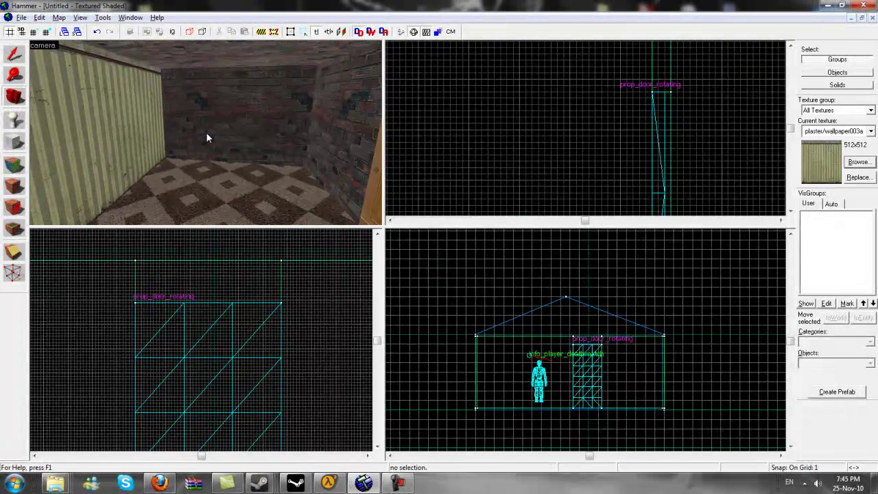
click(12, 167)
right_click(232, 110)
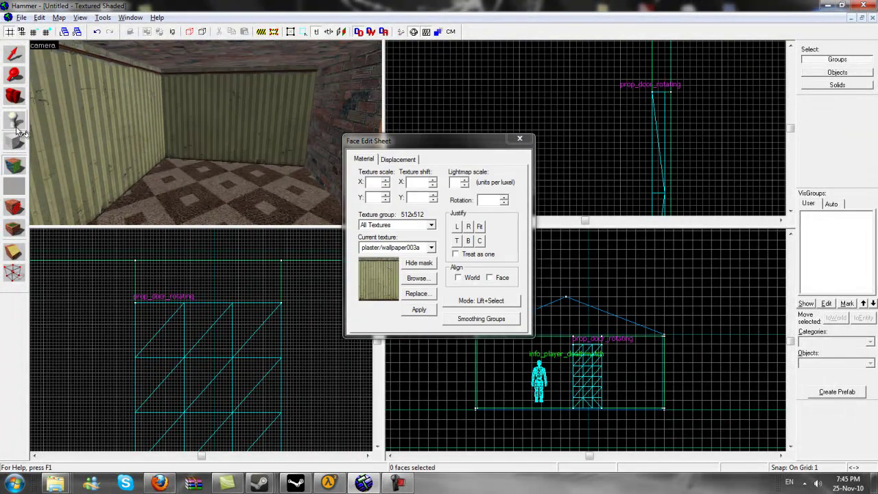
Cover the inner faces of the other front wall section and the block above the door with the striped wallpaper.
click(17, 97)
drag(207, 133, 207, 133)
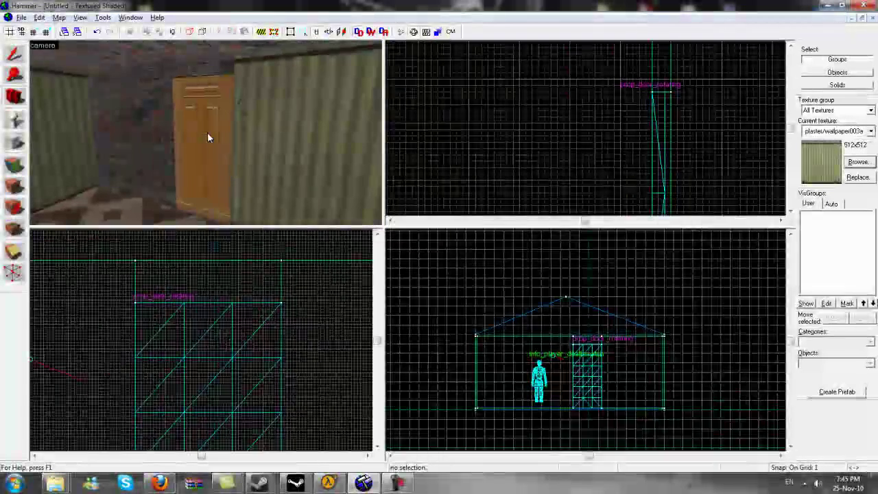
click(13, 166)
key(d)
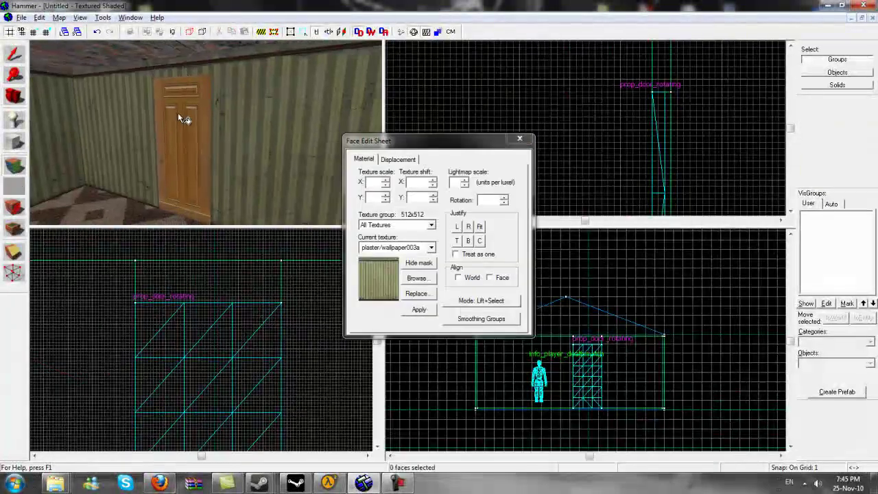
key(w)
key(a)
key(s)
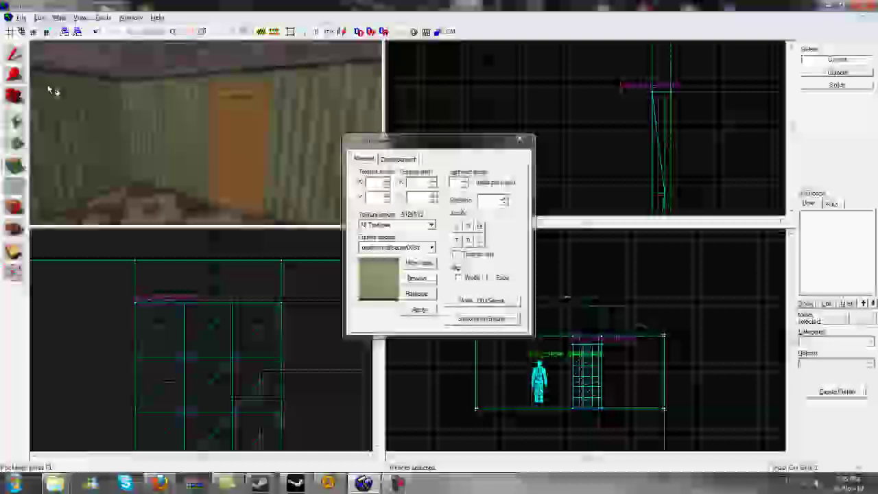
Filter the textures by "ceil" and apply the white embossed realworldtextures/ceiling tile to the house's interior ceiling.
click(15, 97)
drag(206, 133, 205, 133)
click(15, 162)
click(16, 165)
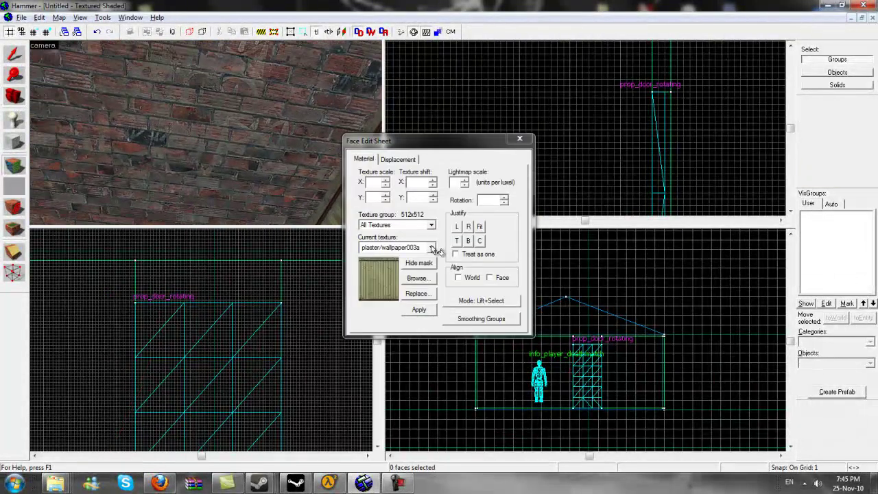
click(414, 331)
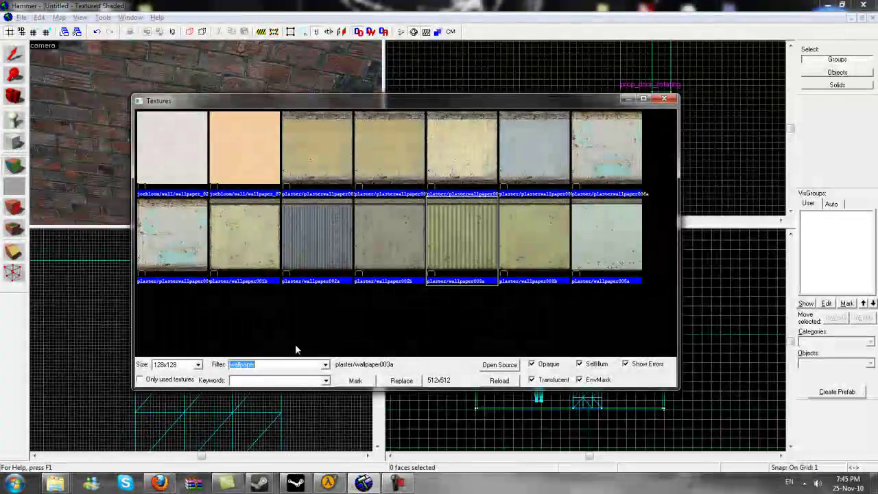
text(ceil)
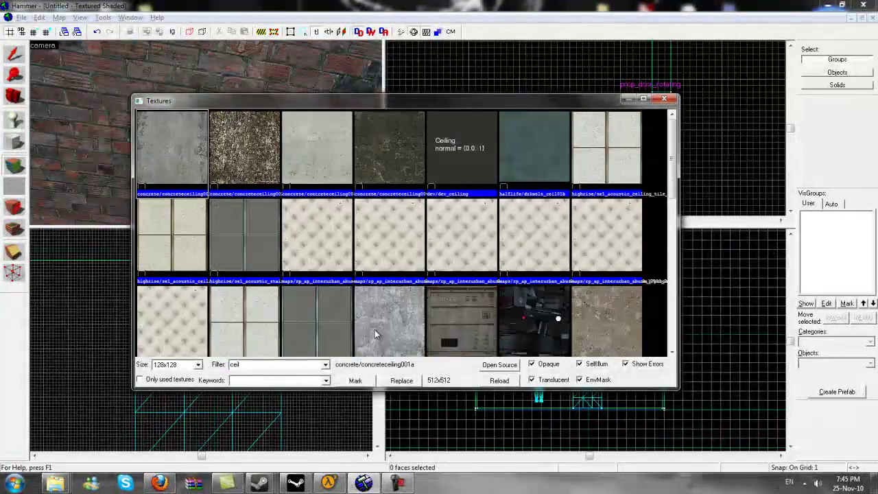
drag(676, 167, 686, 317)
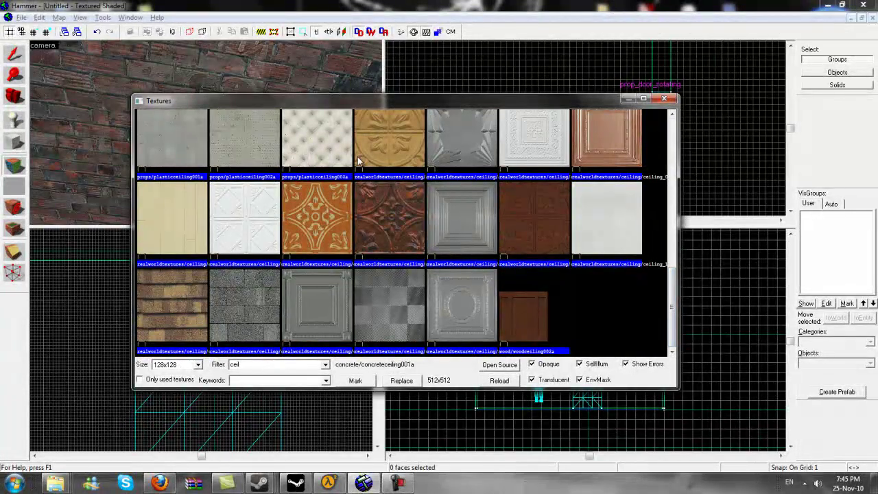
double_click(247, 213)
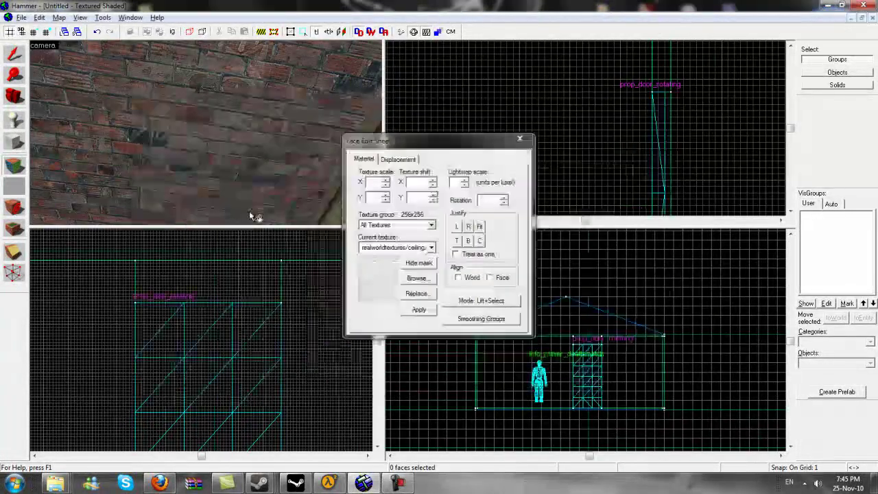
right_click(222, 95)
click(14, 96)
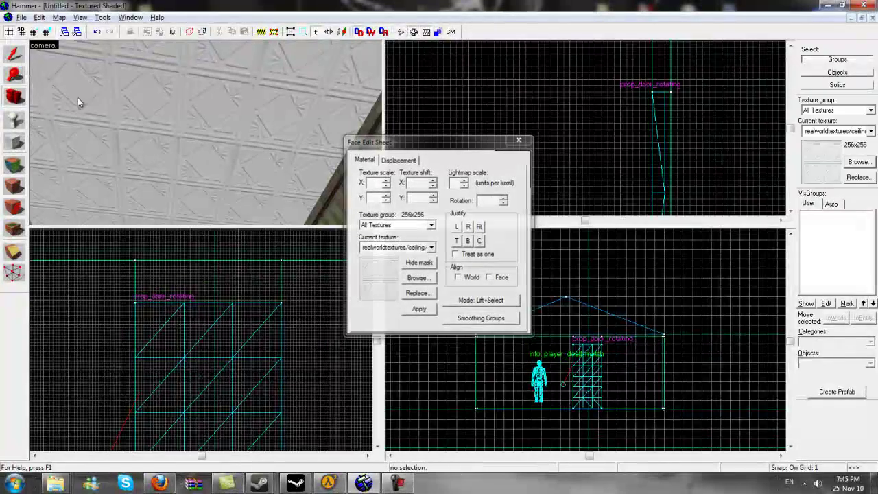
Examine the finished house from outside, checking its front wall, door, gabled roof, player spawn and the surrounding skybox room.
drag(78, 97, 205, 133)
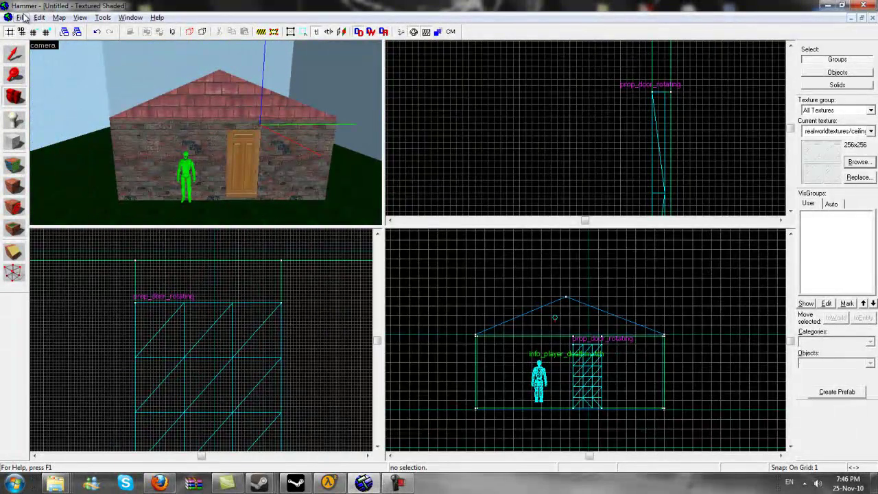
key(a)
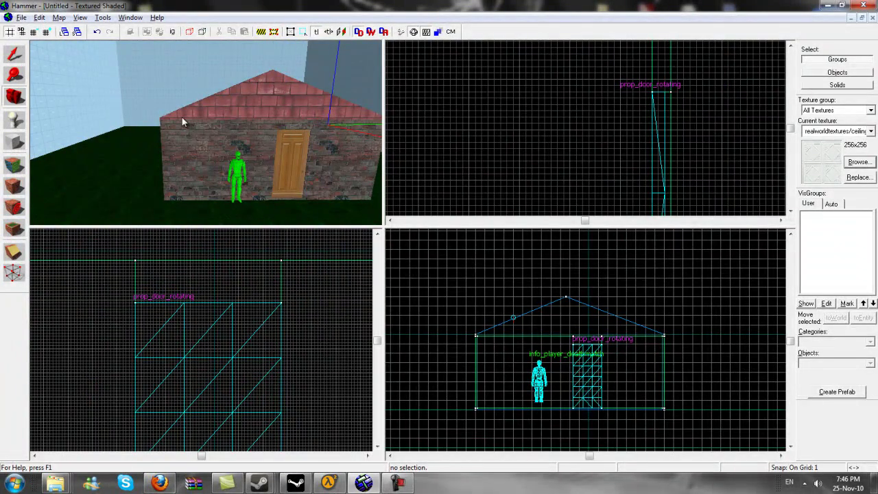
key(d)
drag(205, 133, 206, 135)
key(s)
key(w)
key(a)
key(s)
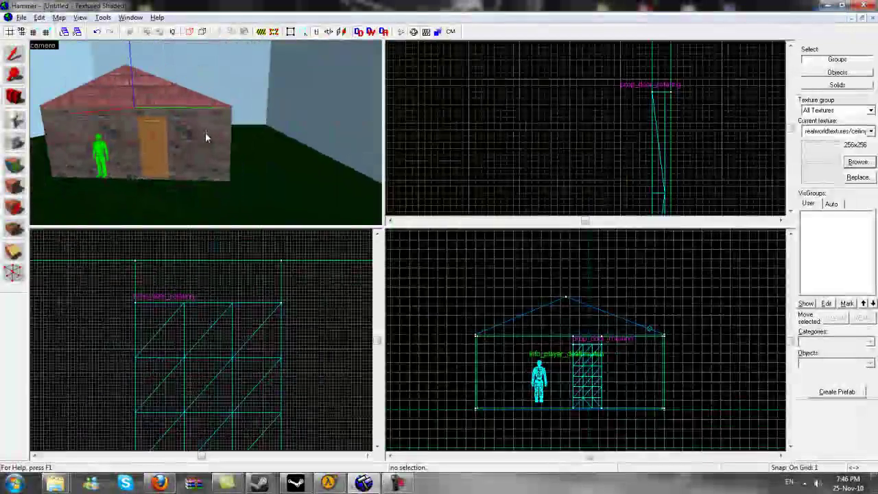
drag(205, 132, 205, 133)
key(s)
key(a)
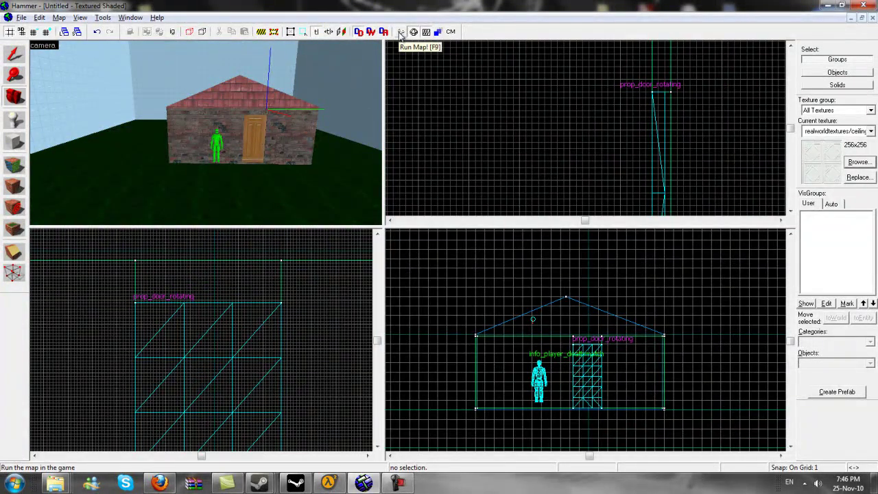
Switch to Half-Life 2 Deathmatch, start a server on the map tutorial and dismiss the welcome message.
mouse_move(329, 483)
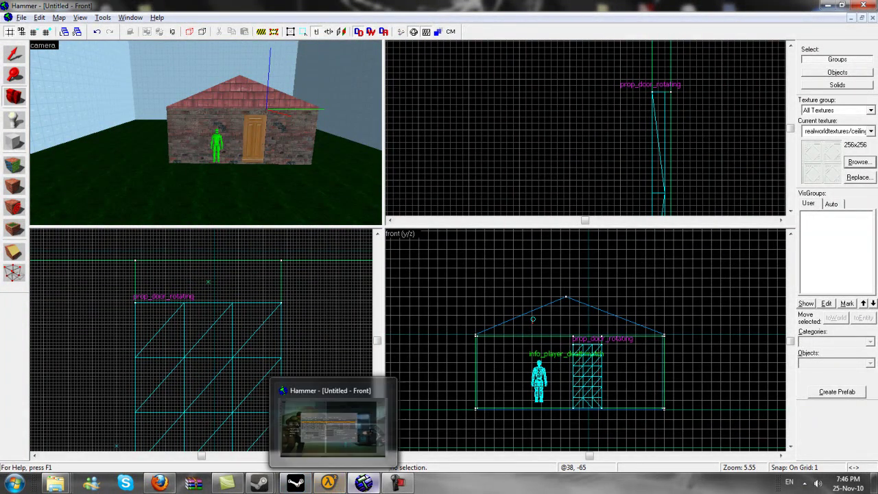
click(364, 483)
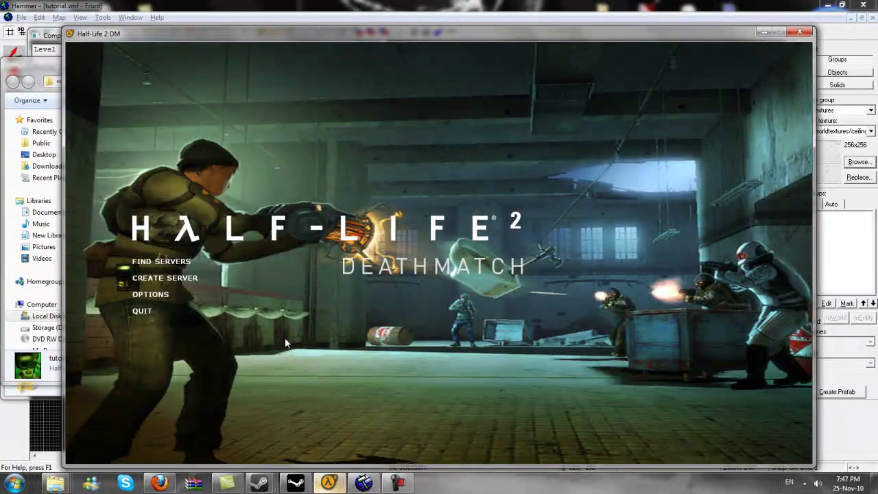
click(151, 278)
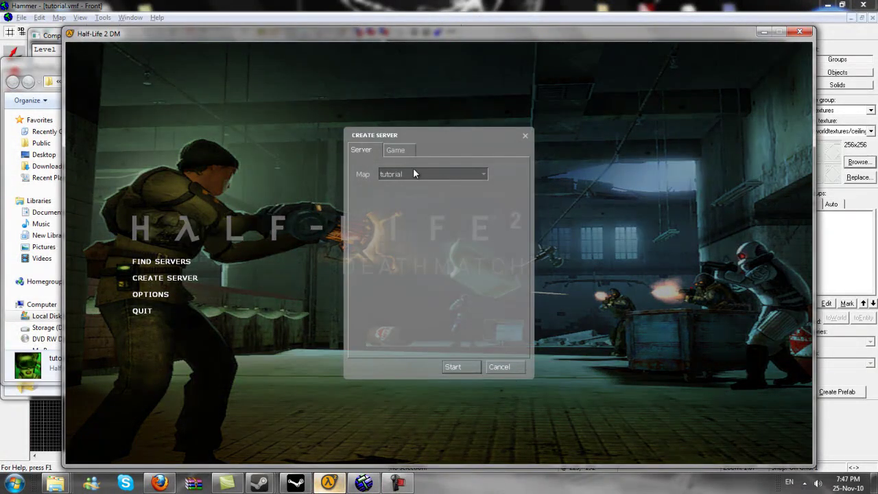
click(410, 176)
click(430, 172)
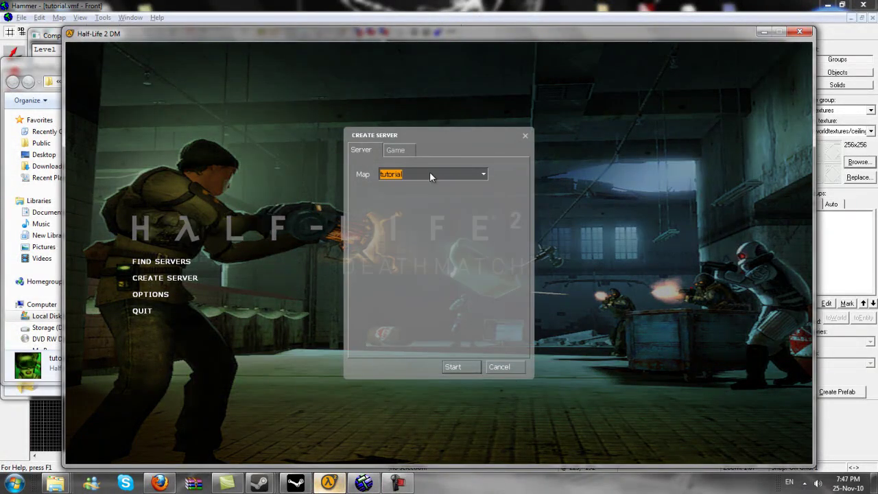
click(464, 368)
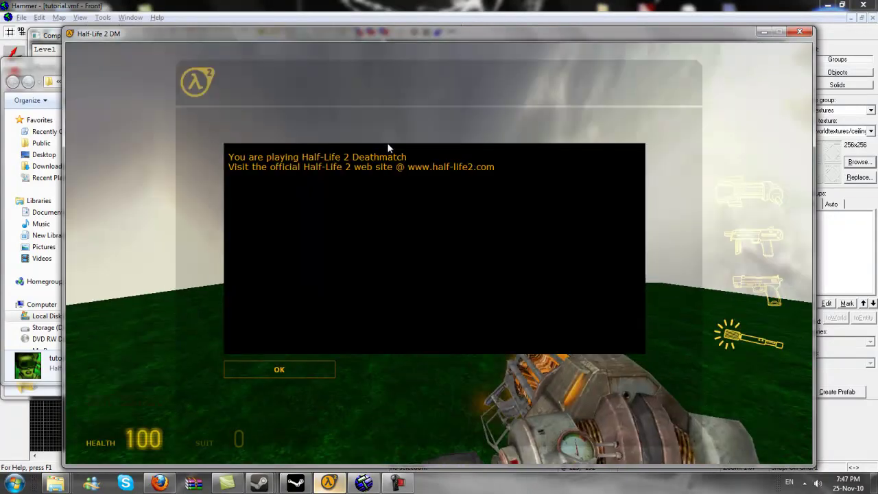
click(279, 369)
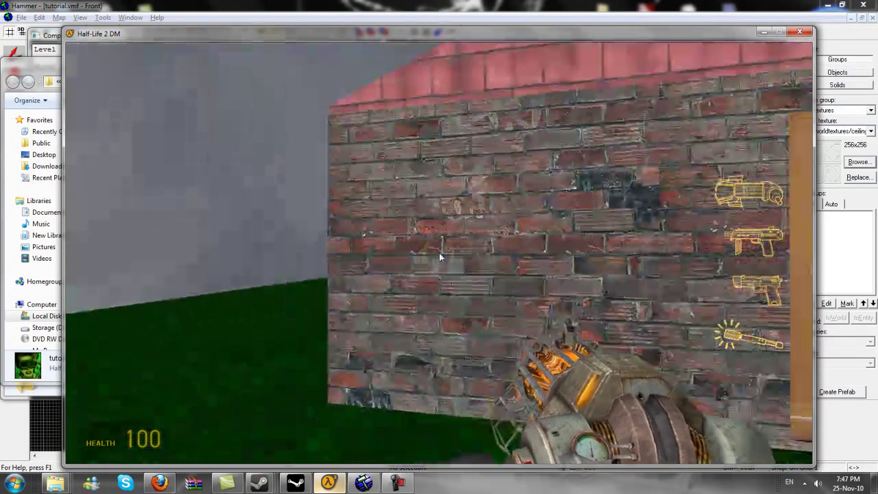
Walk around the outside of the house in the running map to check its brick walls, roof, grass and sky.
key(s)
key(d)
key(shift+w)
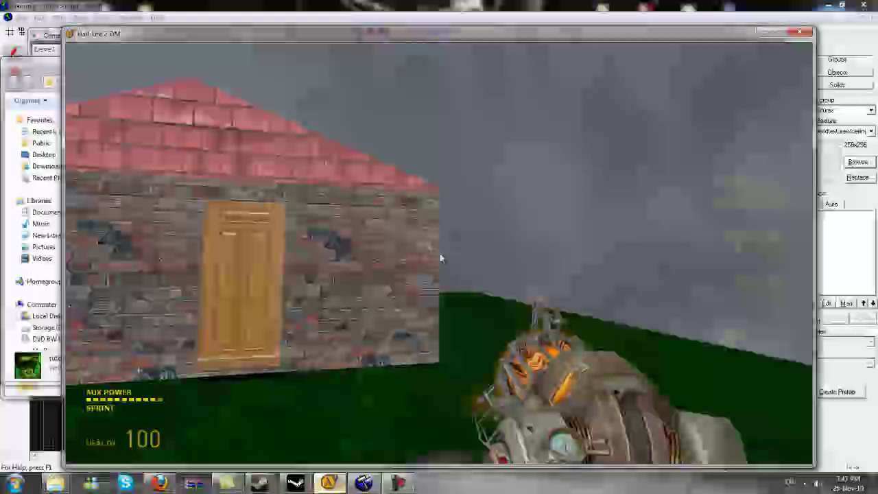
key(shift+w)
key(shift+d)
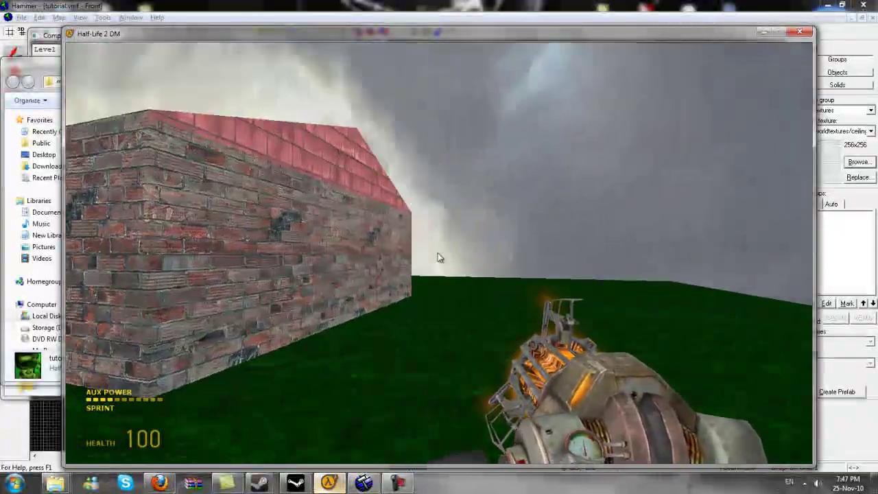
key(shift+d)
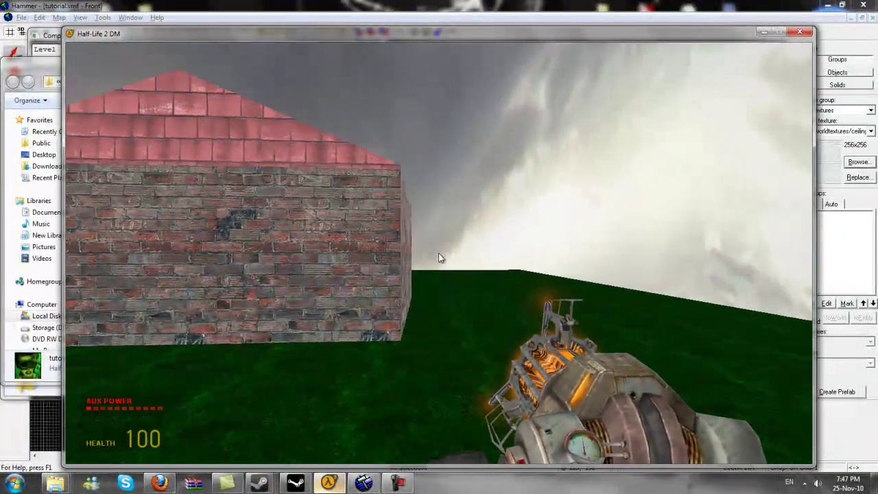
key(w)
key(d)
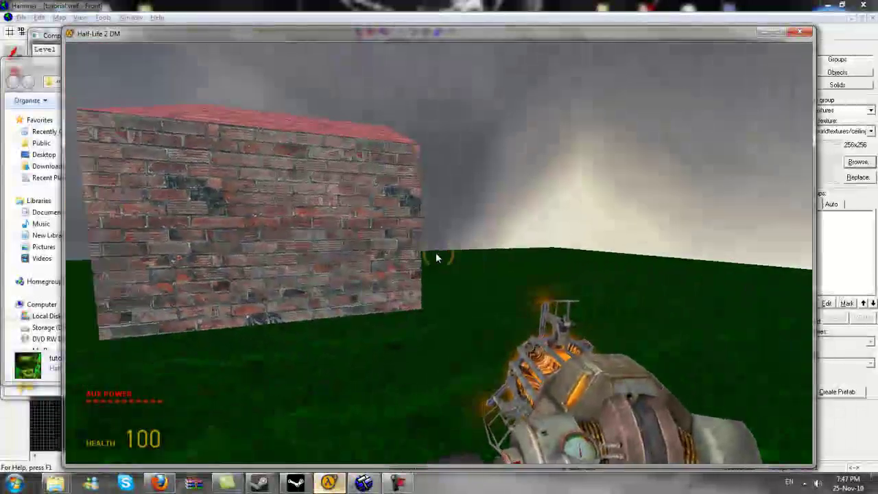
key(w)
key(d)
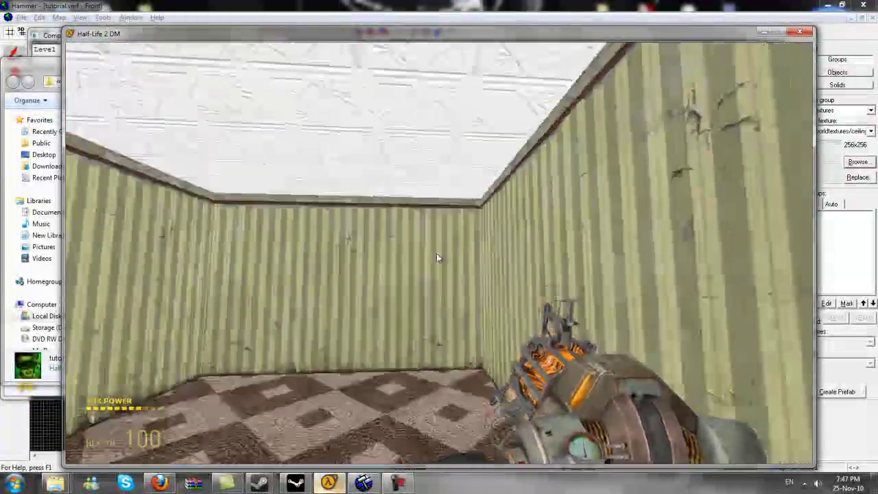
Look around the room from inside the house and close the rotating door to test it.
key(w)
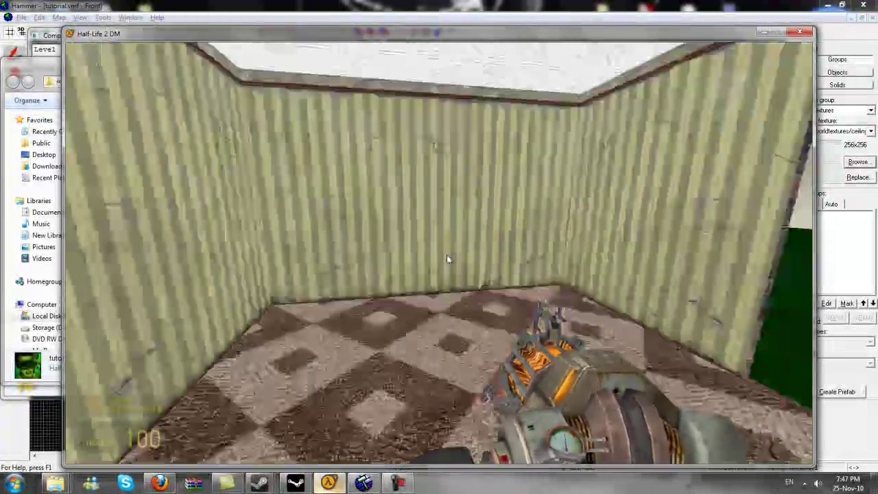
mouse_move(446, 259)
key(w)
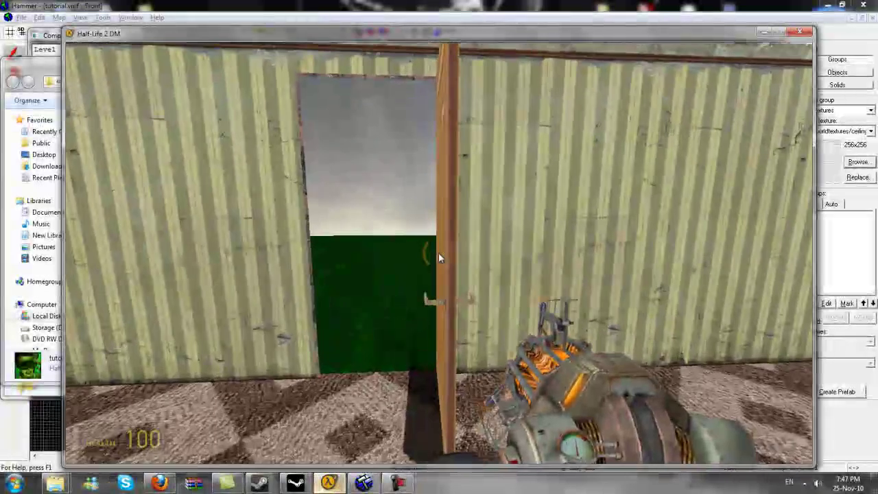
key(e)
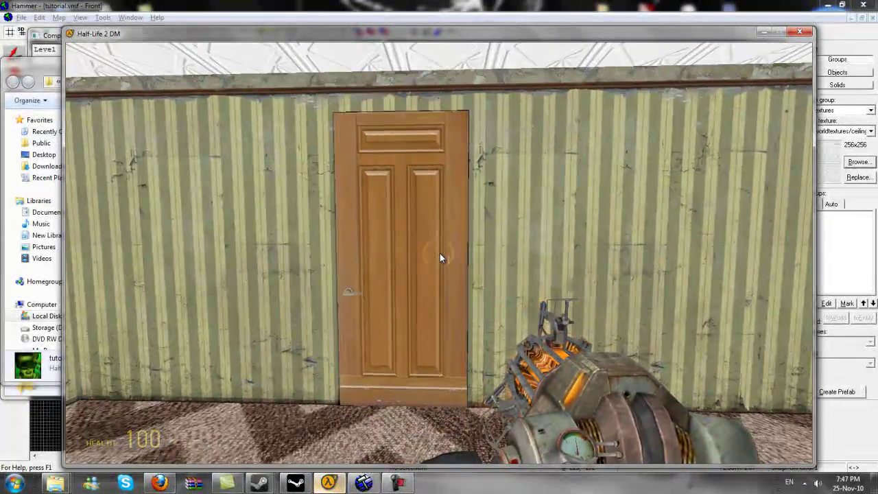
Walk through the closed room to examine the striped wallpaper, patterned carpet, embossed ceiling and the fit of the door.
key(s)
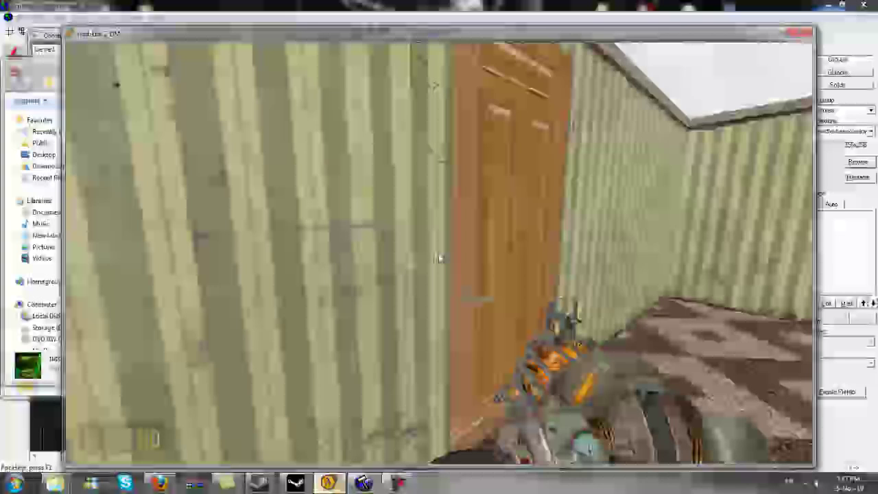
key(d)
key(s)
key(w)
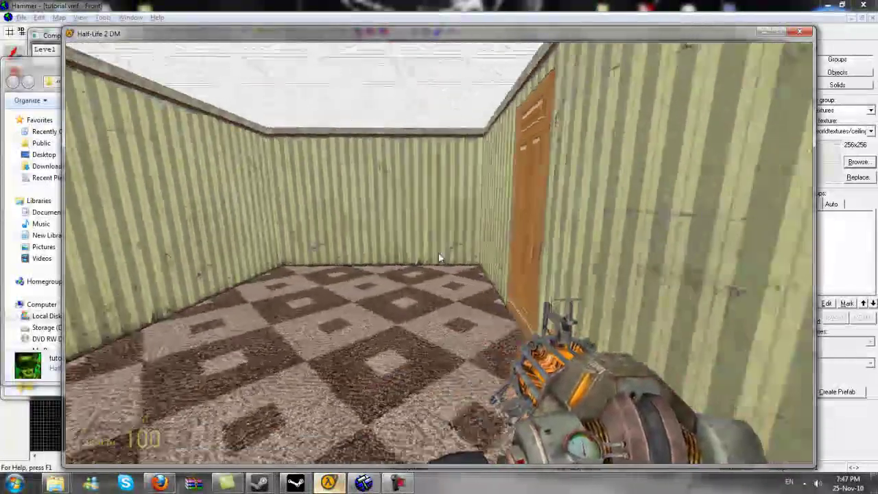
key(s)
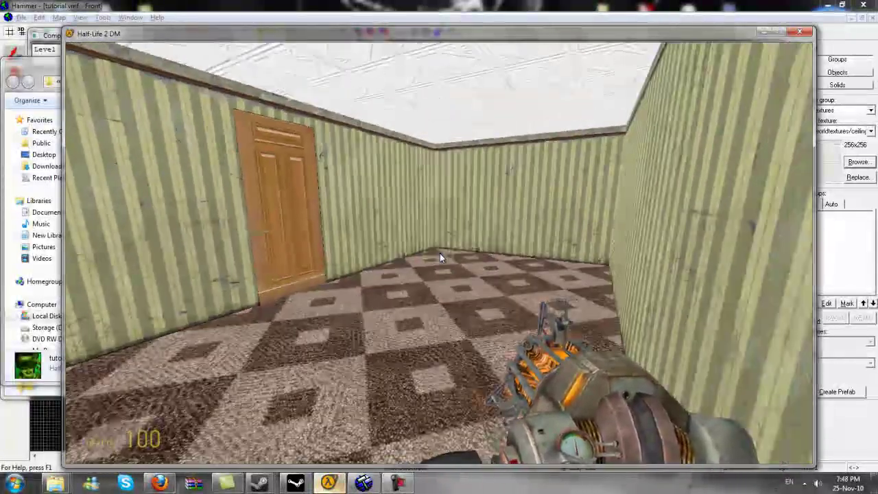
key(w)
key(w)
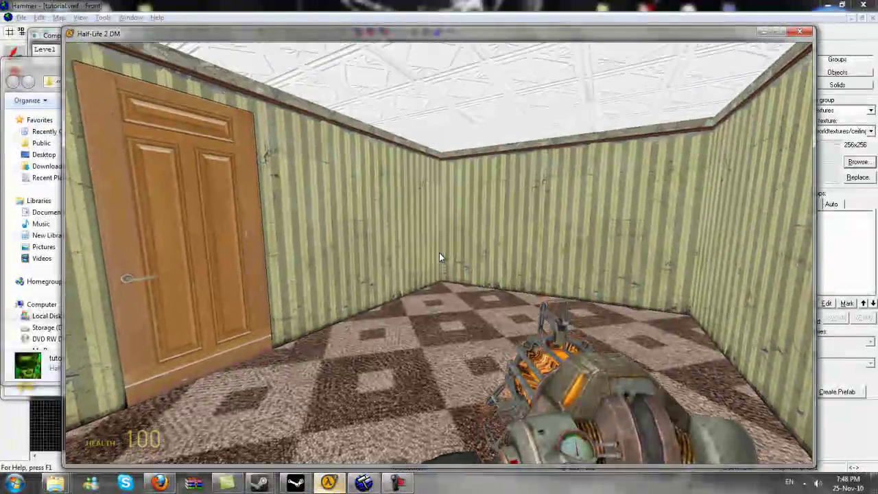
key(a)
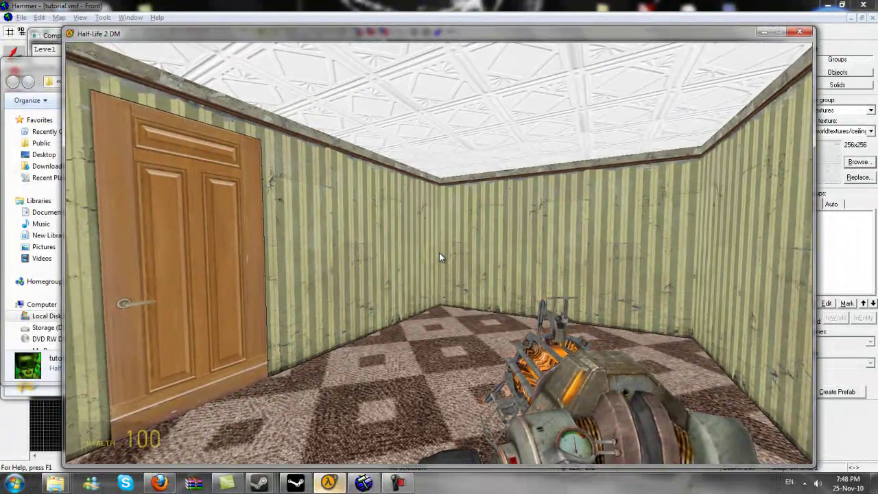
key(d)
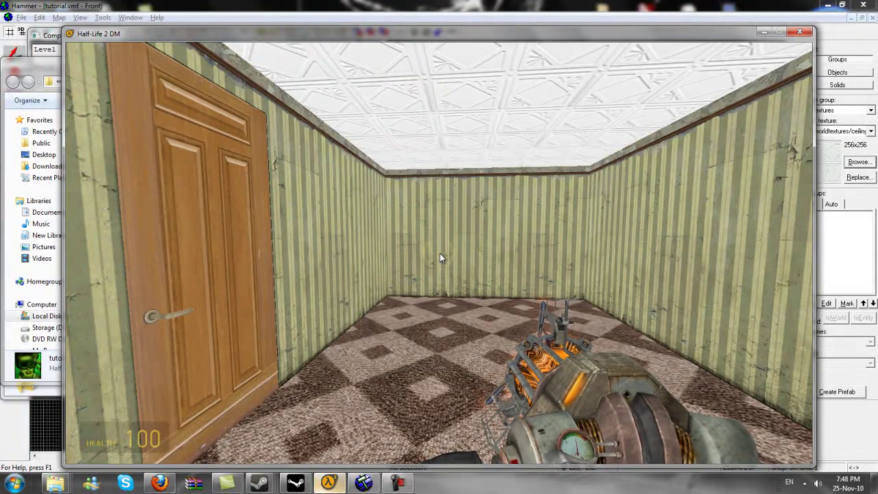
key(d)
key(w)
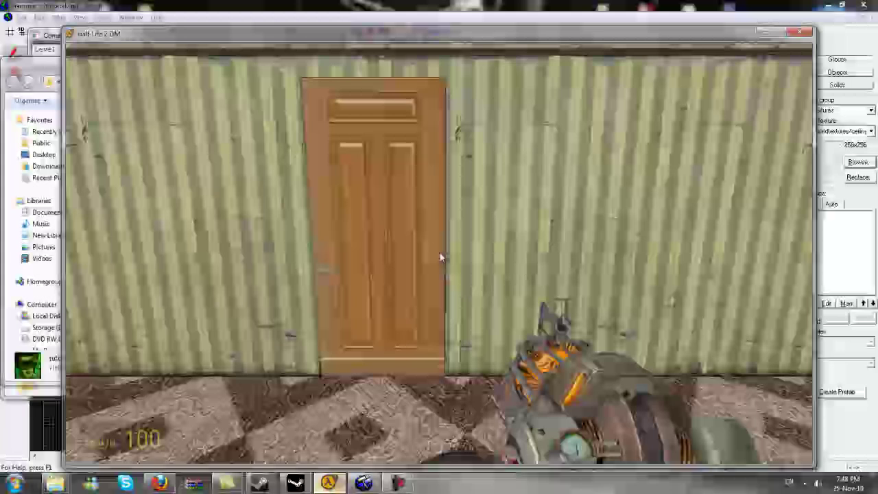
key(a)
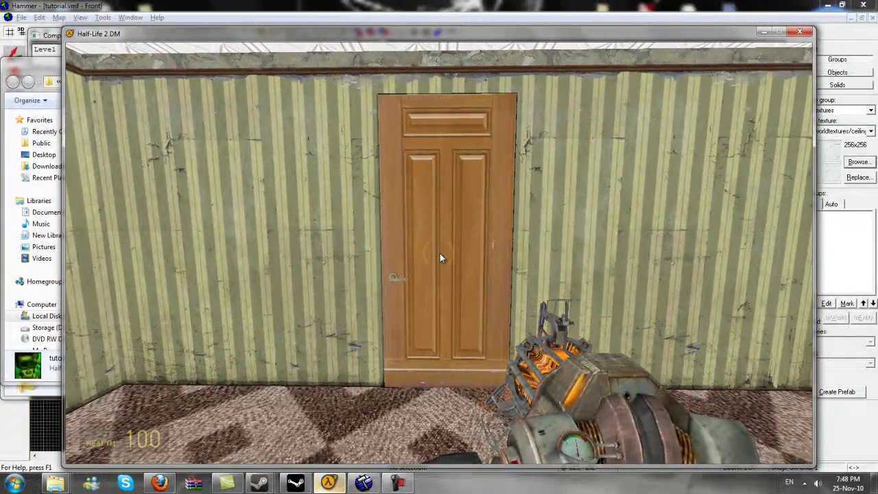